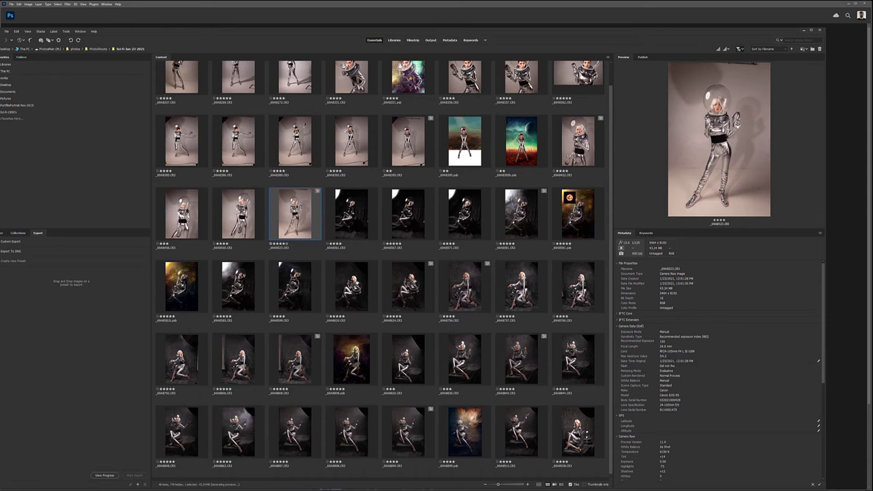
# - Open the selected photo of the standing astronaut model in Camera Raw and lower its highlights
pyautogui.rightClick(295, 215)
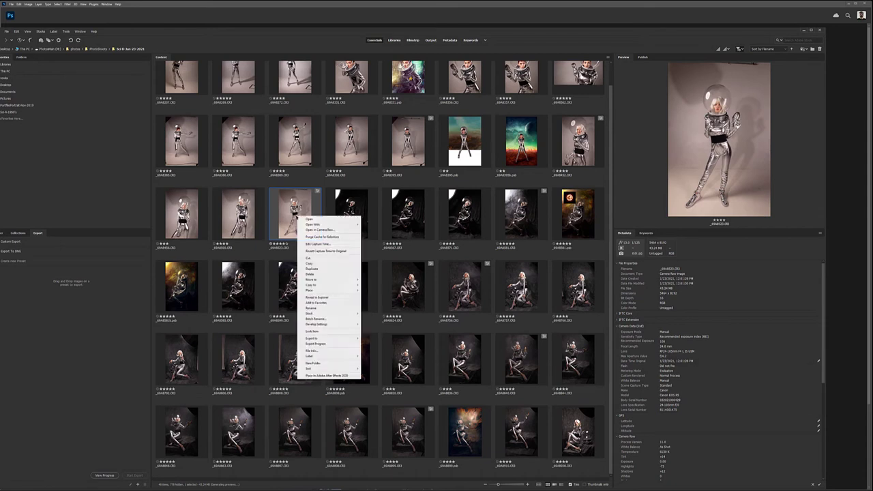
pyautogui.click(332, 233)
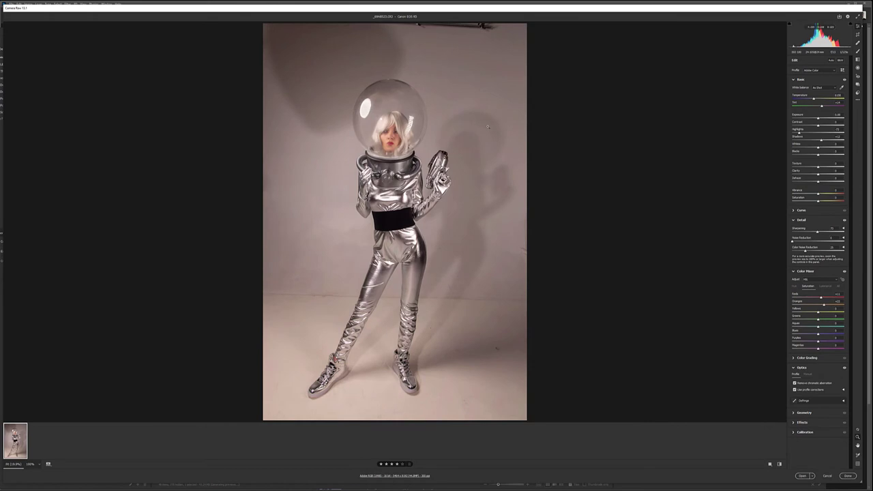
pyautogui.moveTo(811, 135); pyautogui.dragTo(797, 134)
# - Toggle the lens profile corrections to compare the photo with and without them, leaving them disabled
pyautogui.click(794, 389)
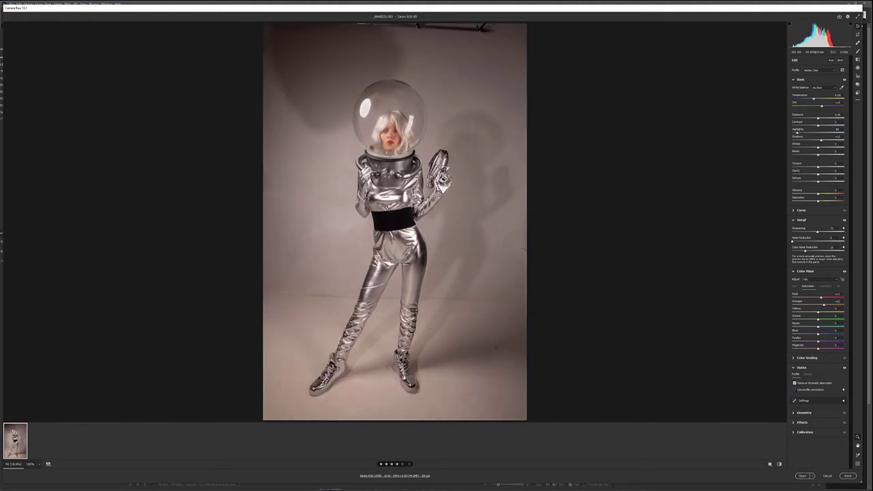
pyautogui.click(794, 390)
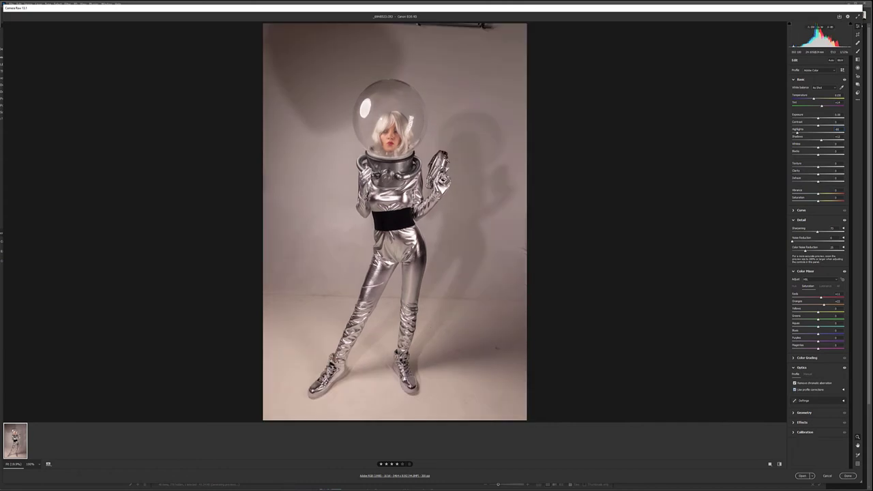
pyautogui.click(795, 389)
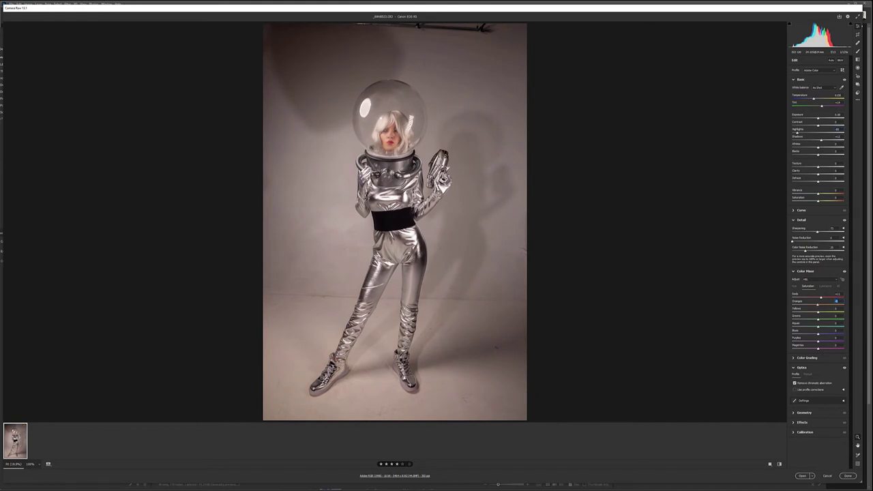
# - In the Color Mixer, set the Reds saturation to 0 and raise the Oranges luminance
pyautogui.click(837, 295)
pyautogui.write('0')
pyautogui.click(825, 286)
pyautogui.moveTo(818, 304)
pyautogui.mouseDown()
pyautogui.moveTo(838, 304)
pyautogui.moveTo(825, 305)
pyautogui.mouseUp()
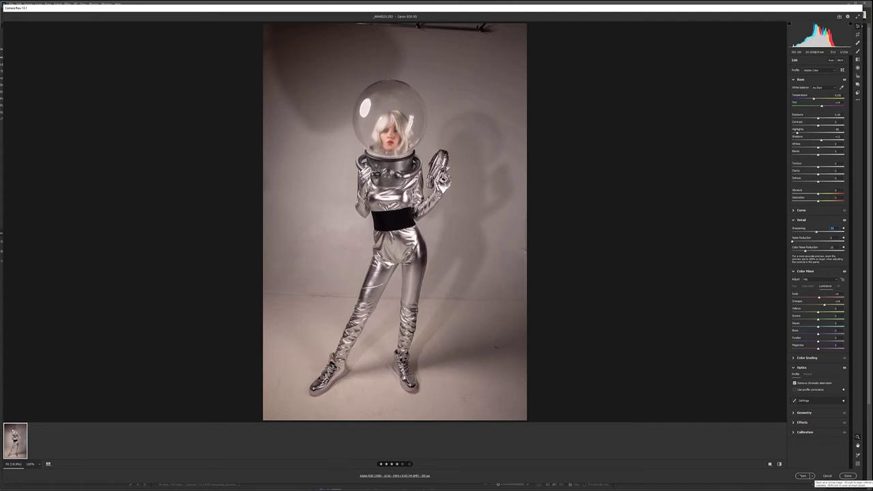
# - Open the developed image in Photoshop and duplicate the Background layer, with the Pen tool ready
pyautogui.click(847, 475)
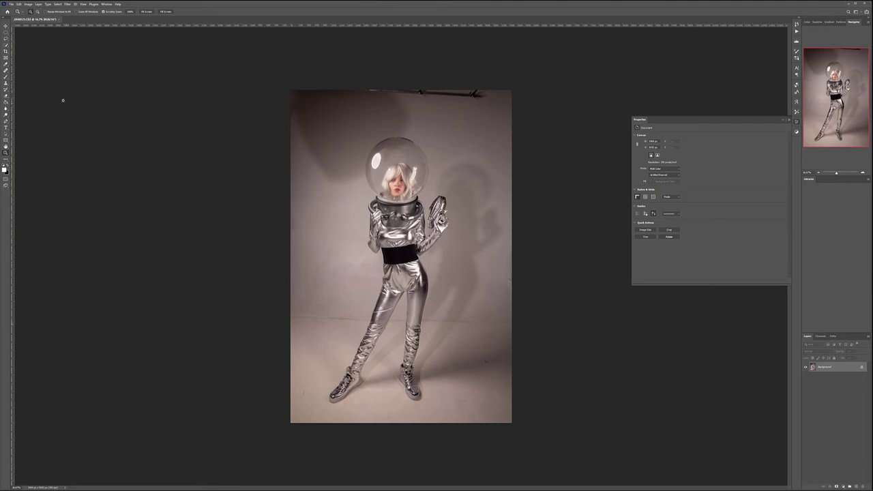
pyautogui.click(5, 116)
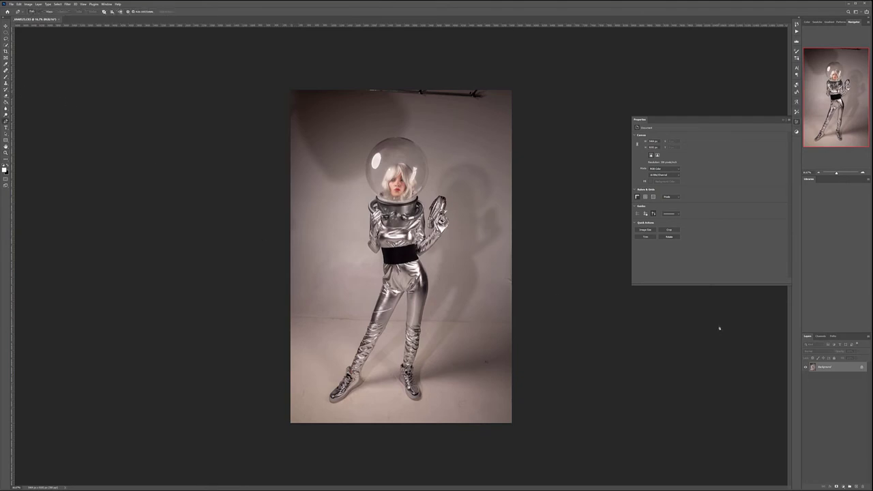
pyautogui.moveTo(847, 387); pyautogui.dragTo(857, 485)
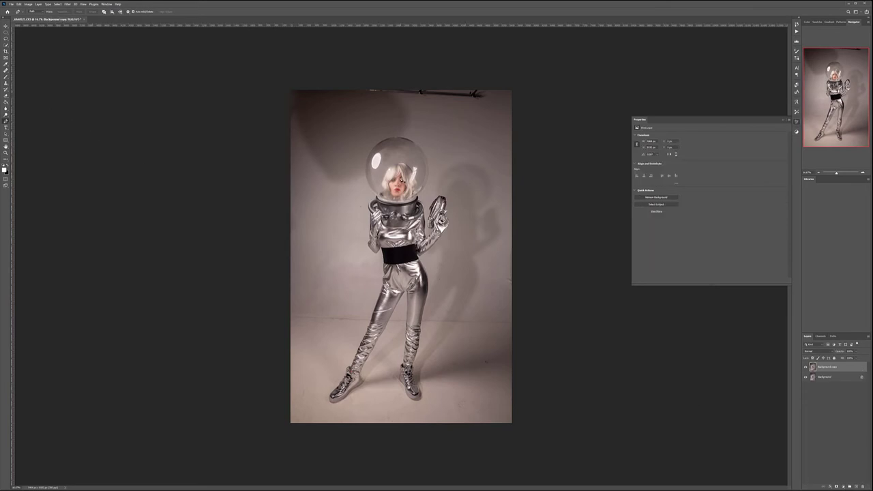
# - Start a Pen path at the top of the glass helmet and trace its upper-left edge
pyautogui.scroll(10, 391, 129)
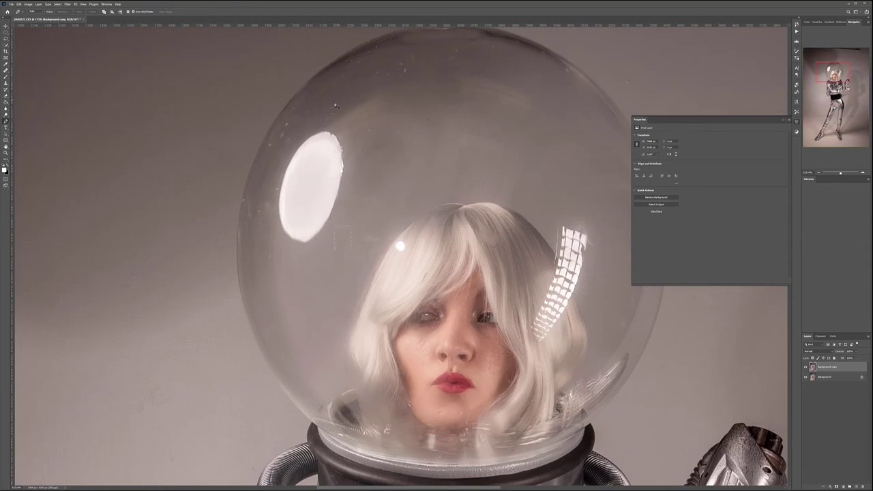
pyautogui.scroll(4, 398, 231)
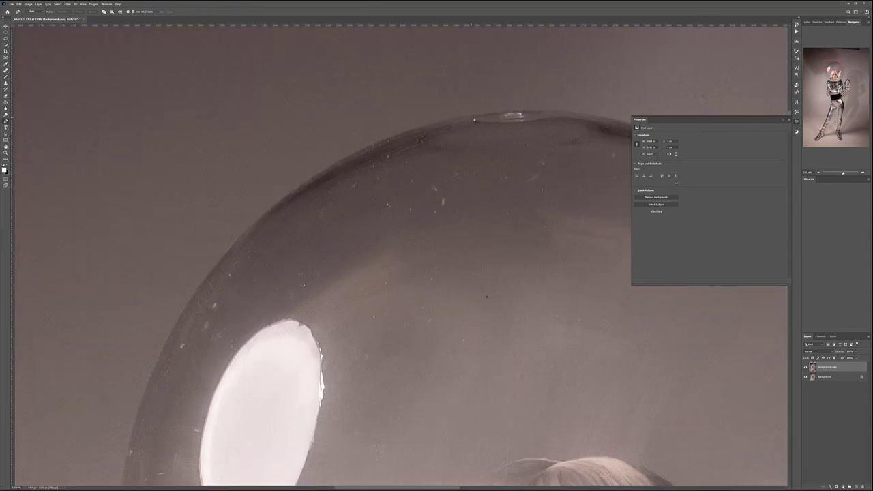
pyautogui.scroll(5, 477, 134)
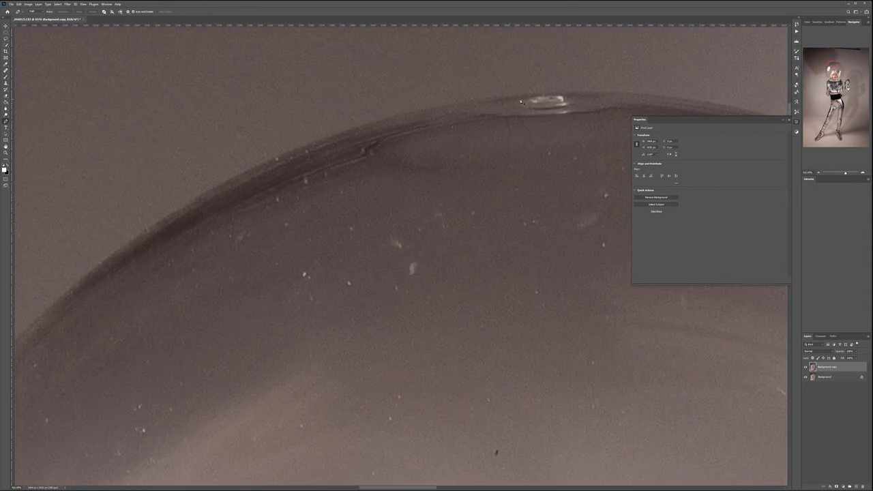
pyautogui.click(521, 99)
pyautogui.click(347, 130)
pyautogui.click(285, 153)
pyautogui.moveTo(388, 188); pyautogui.dragTo(595, 97)
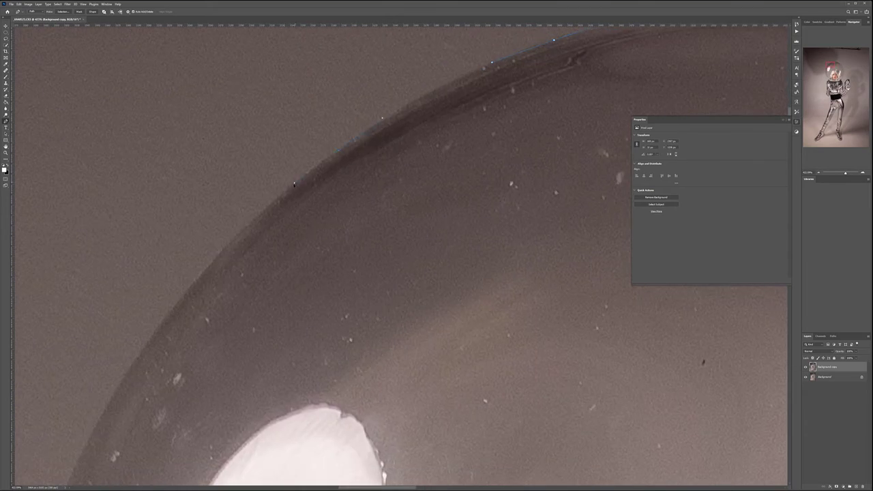
# - Continue the path down the left side of the glass helmet to the dark collar ring
pyautogui.moveTo(337, 243); pyautogui.dragTo(501, 123)
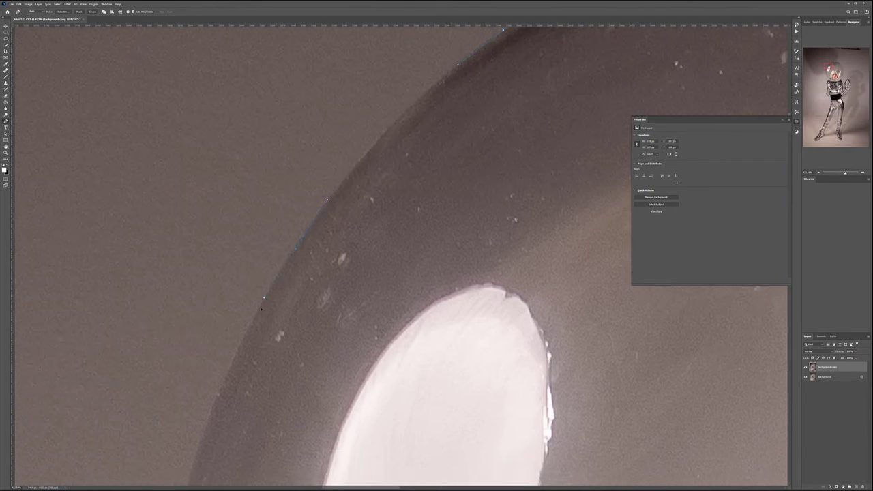
pyautogui.moveTo(254, 323); pyautogui.dragTo(392, 250)
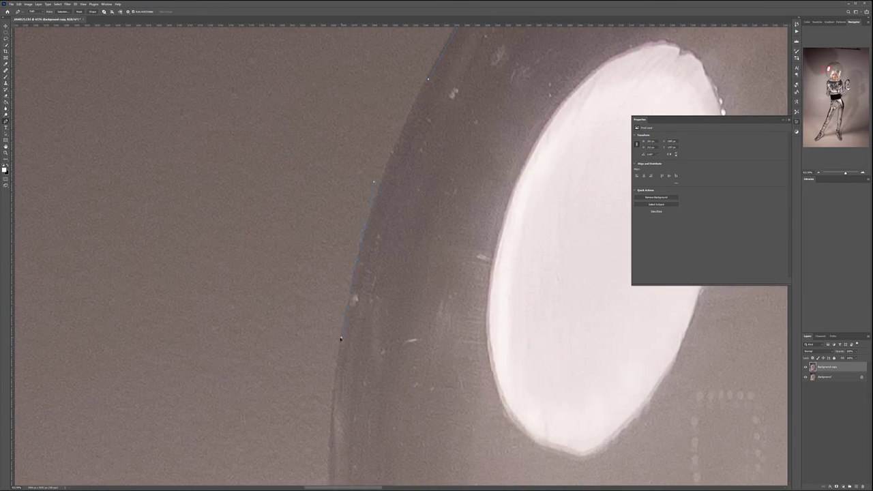
pyautogui.moveTo(394, 344); pyautogui.dragTo(424, 22)
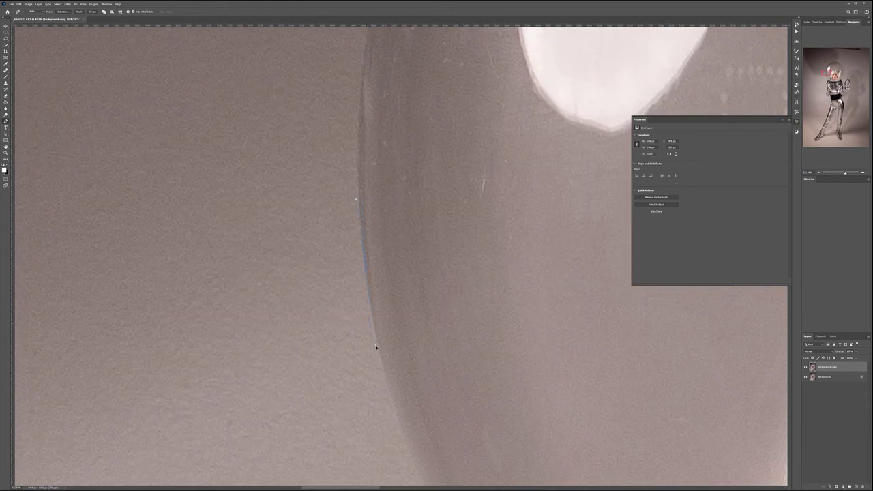
pyautogui.moveTo(432, 396); pyautogui.dragTo(386, 31)
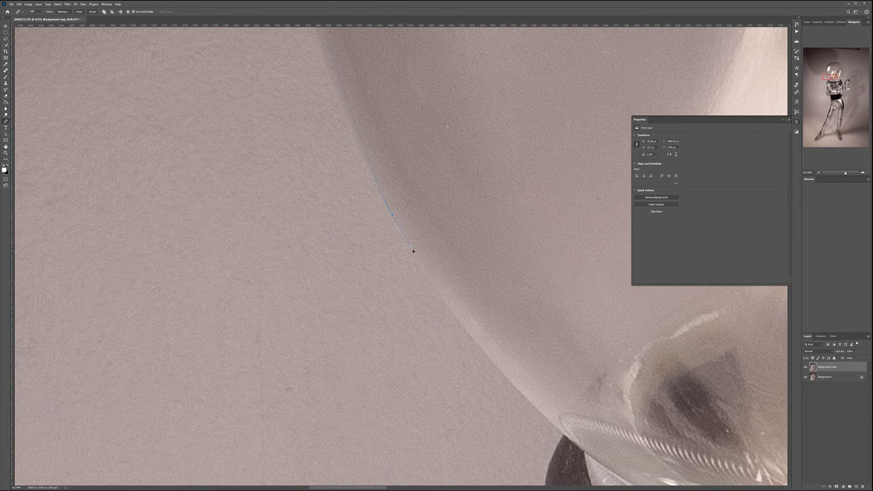
pyautogui.moveTo(526, 323); pyautogui.dragTo(358, 60)
pyautogui.moveTo(348, 123); pyautogui.dragTo(383, 159)
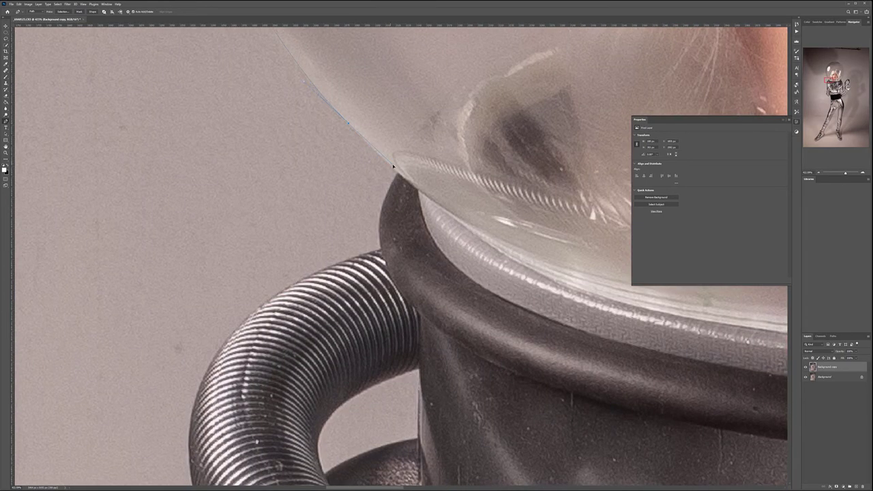
# - Trace the path around the collar ring and along the outer edge of the left ribbed hose
pyautogui.click(399, 176)
pyautogui.moveTo(291, 288); pyautogui.dragTo(408, 150)
pyautogui.moveTo(345, 200); pyautogui.dragTo(326, 223)
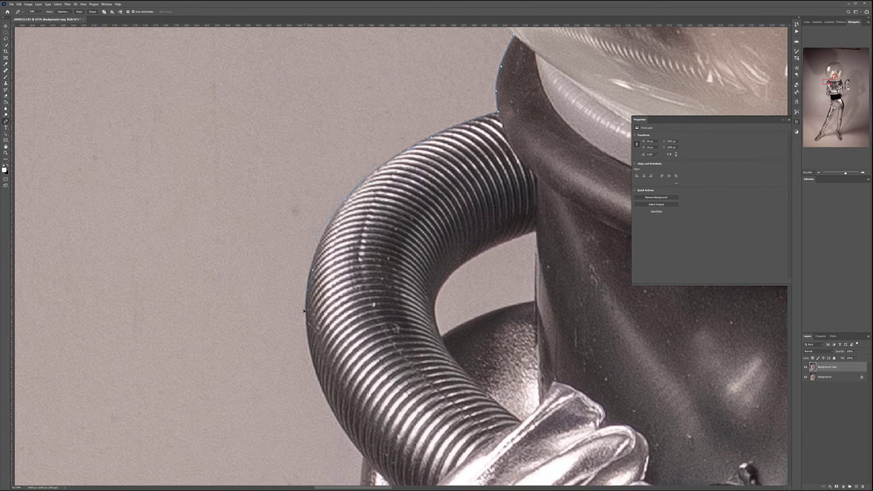
pyautogui.moveTo(384, 275); pyautogui.dragTo(353, 63)
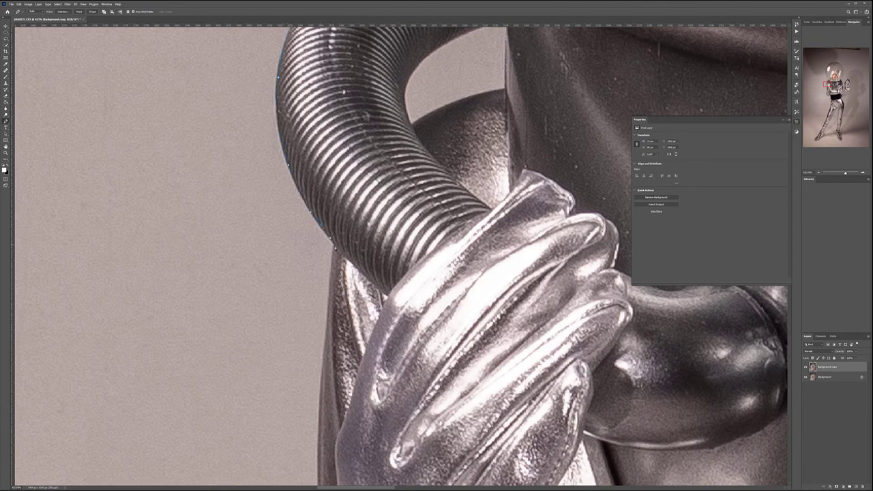
# - Extend the path from the hose down the outer edge of the sleeve behind the silver glove
pyautogui.scroll(-5, 405, 307)
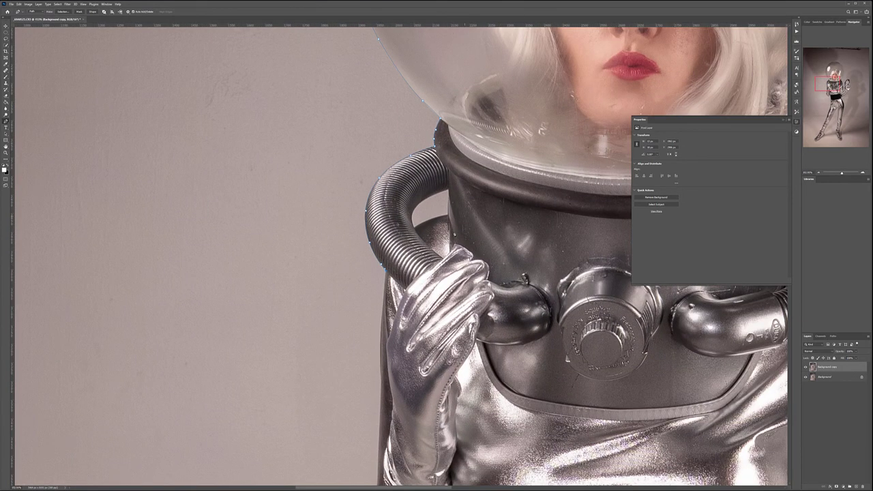
pyautogui.scroll(5, 370, 271)
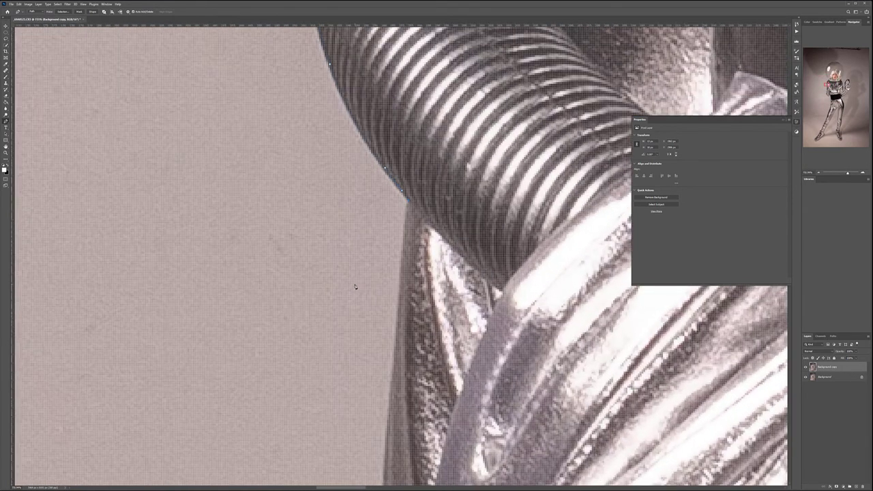
pyautogui.scroll(2, 400, 239)
pyautogui.scroll(-4, 400, 239)
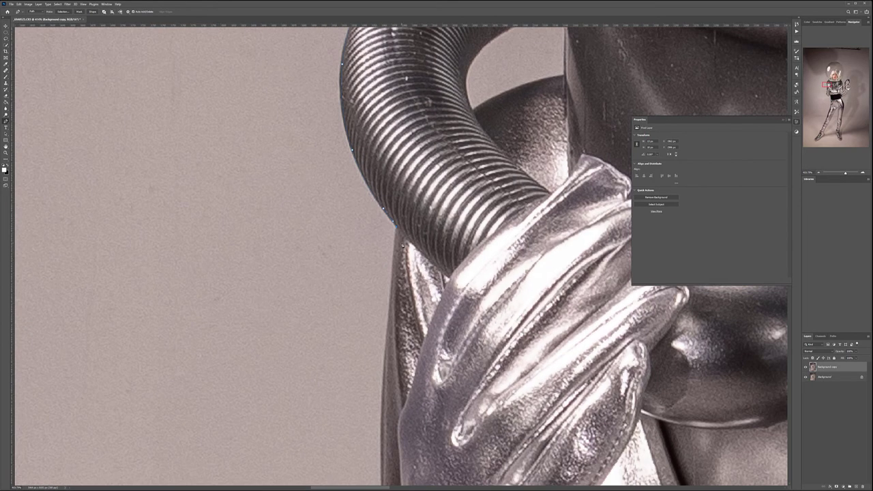
pyautogui.click(394, 261)
pyautogui.scroll(-5, 390, 296)
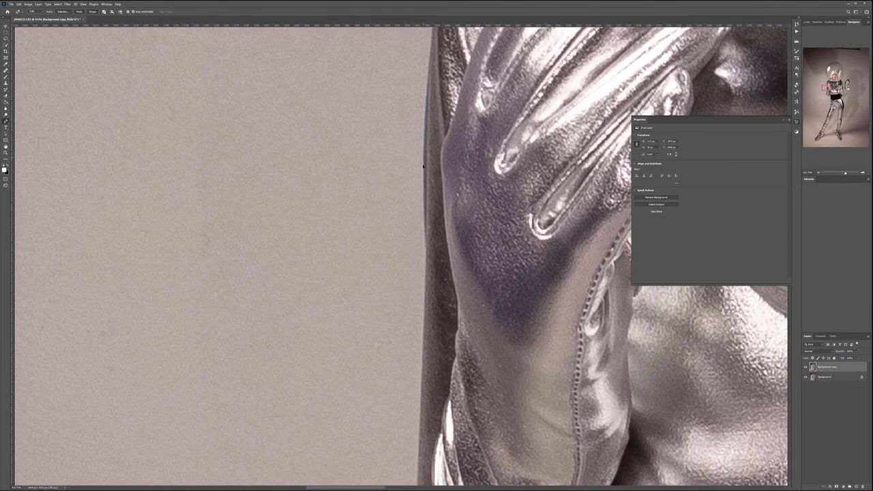
pyautogui.moveTo(422, 271); pyautogui.dragTo(426, 281)
pyautogui.scroll(-5, 432, 303)
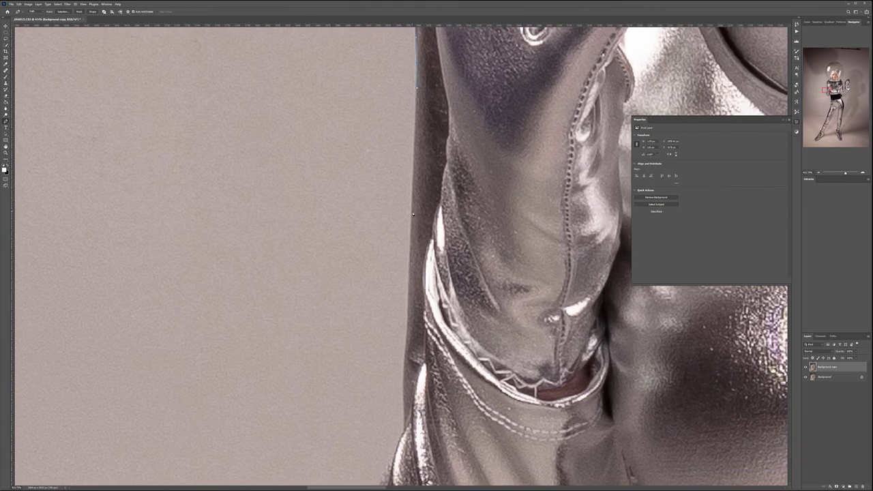
pyautogui.scroll(-5, 433, 308)
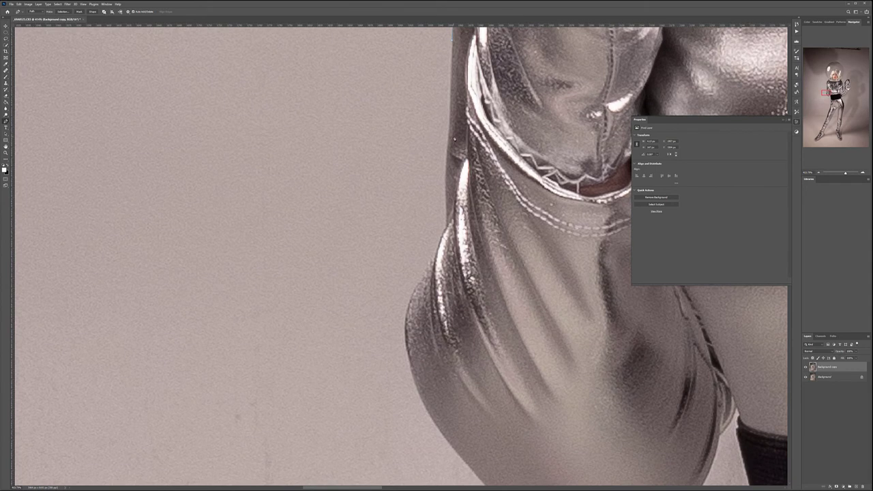
# - Trace the path around the bent elbow of the silver sleeve and back up its inner side
pyautogui.click(448, 218)
pyautogui.click(410, 298)
pyautogui.moveTo(519, 435); pyautogui.dragTo(358, 227)
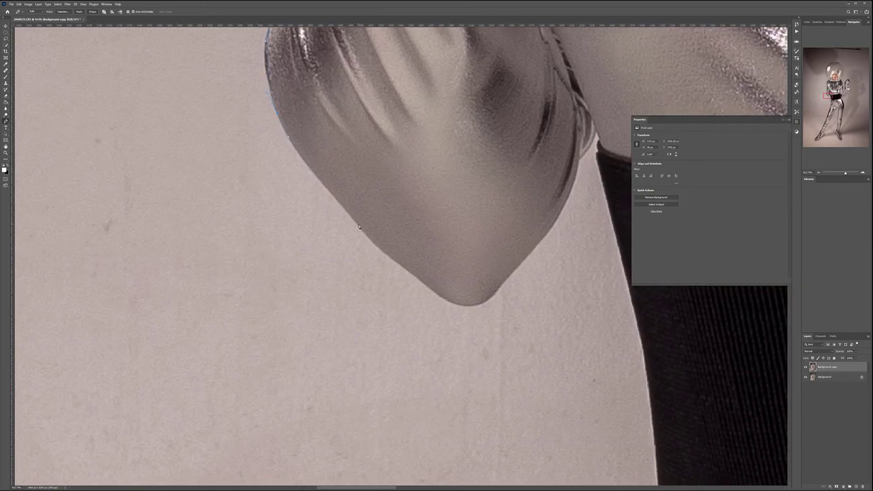
pyautogui.click(359, 226)
pyautogui.click(435, 292)
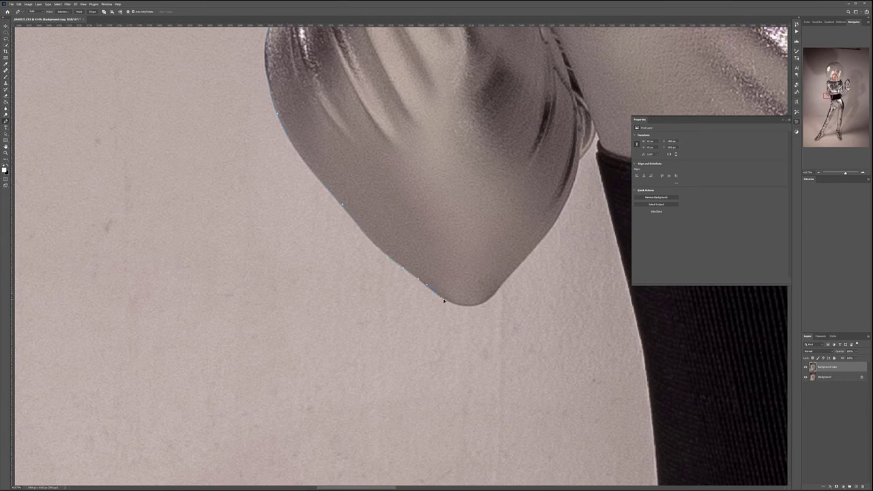
pyautogui.click(488, 297)
pyautogui.click(563, 205)
# - Continue the path down the left edge of the black waistband to its lower corner
pyautogui.click(601, 155)
pyautogui.moveTo(675, 375); pyautogui.dragTo(560, 162)
pyautogui.click(528, 160)
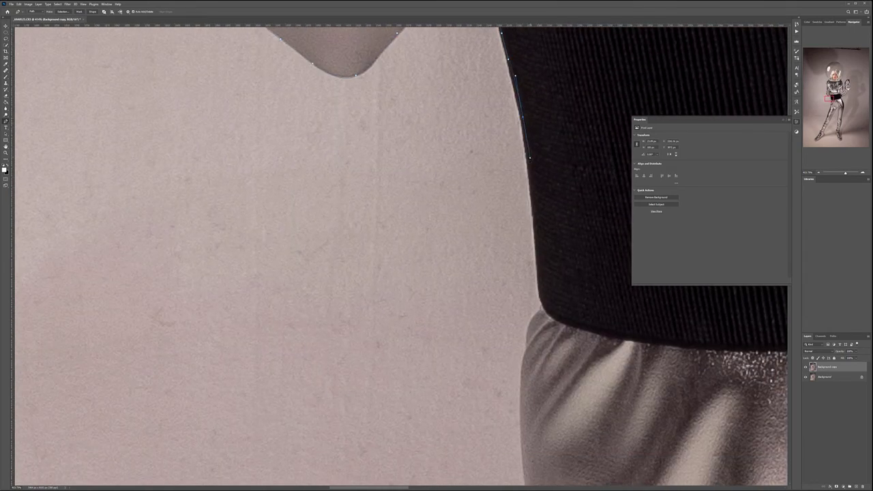
pyautogui.click(533, 213)
pyautogui.click(537, 250)
pyautogui.click(539, 290)
# - Trace the path along the left hip of the silver trousers to the first fabric fold
pyautogui.moveTo(528, 334); pyautogui.dragTo(526, 337)
pyautogui.moveTo(540, 378); pyautogui.dragTo(544, 203)
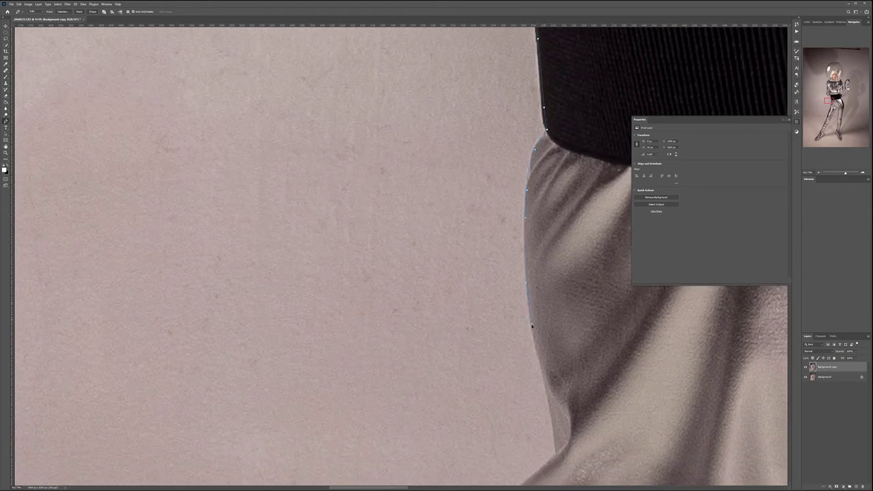
pyautogui.moveTo(585, 413); pyautogui.dragTo(563, 178)
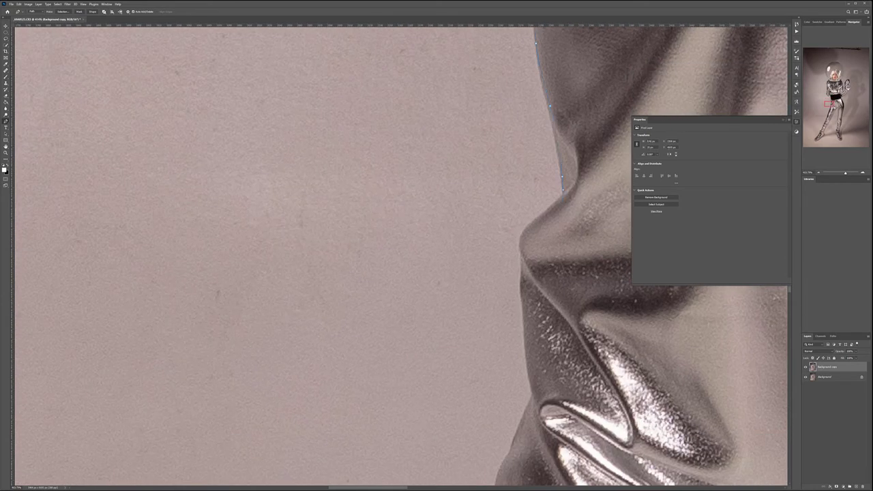
# - Review the completed outline, create a vector mask from it on the duplicated layer, and hide the Background layer
pyautogui.hotkey('ctrl', '0')
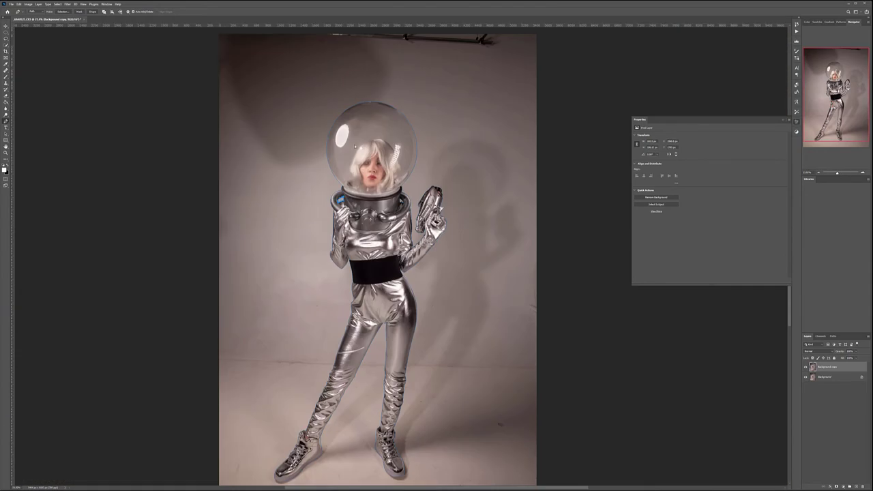
pyautogui.moveTo(385, 124); pyautogui.dragTo(370, 208)
pyautogui.scroll(6, 370, 205)
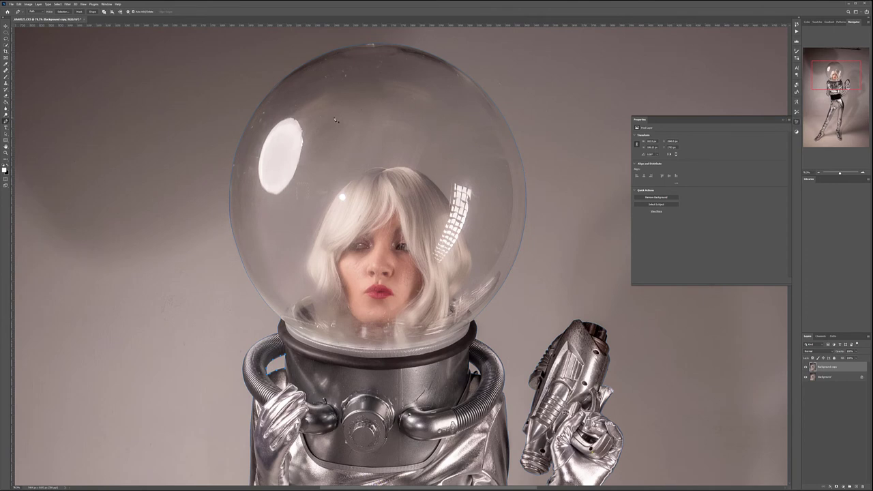
pyautogui.scroll(-5, 394, 271)
pyautogui.scroll(3, 394, 272)
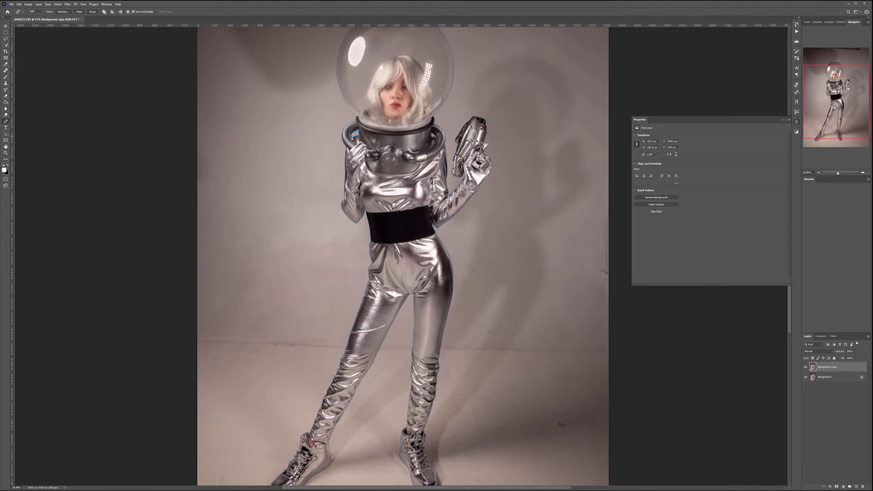
pyautogui.rightClick(355, 140)
pyautogui.click(371, 146)
pyautogui.click(805, 377)
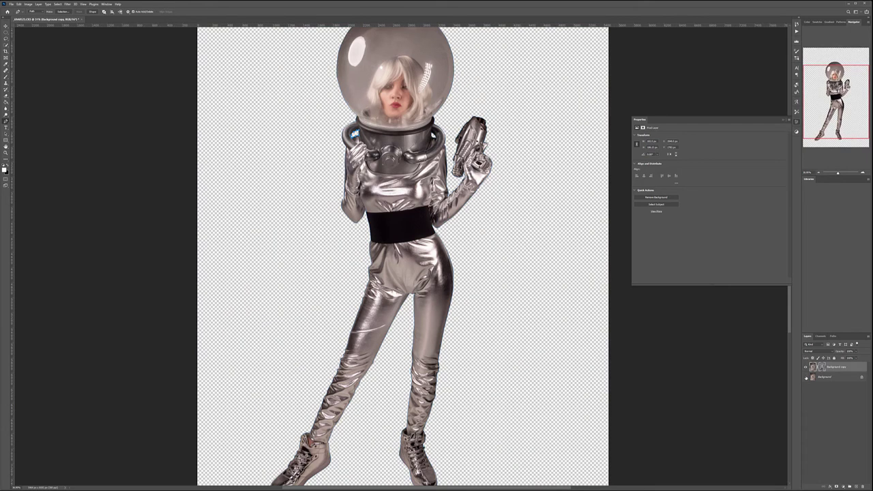
# - Add an empty layer above Background copy, name it "retouch" and clip it to the masked cutout
pyautogui.scroll(-4, 335, 143)
pyautogui.scroll(2, 334, 143)
pyautogui.press('v')
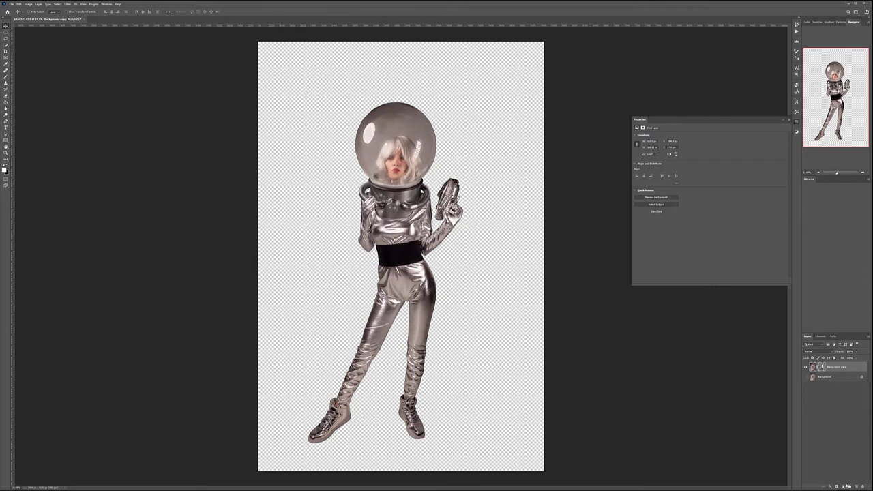
pyautogui.click(854, 486)
pyautogui.doubleClick(820, 369)
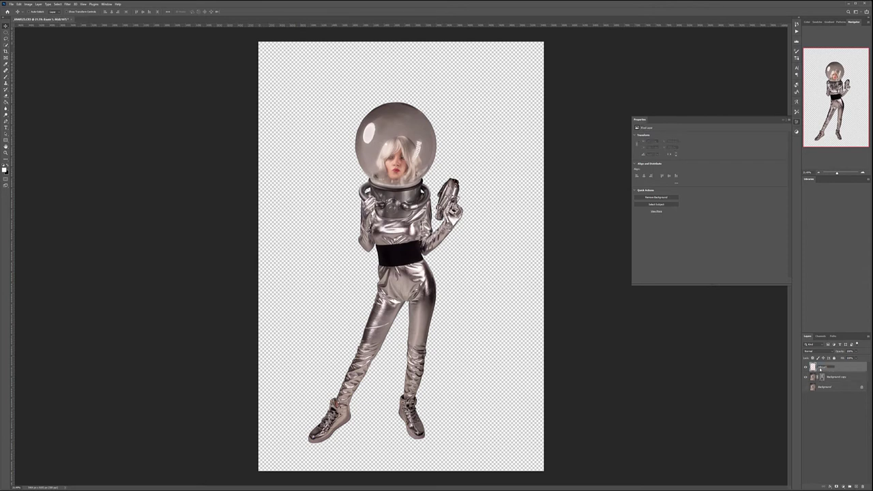
pyautogui.write('robot')
pyautogui.press('Return')
# - Heal the small skin blemishes on the model's cheek and around her lips with the Healing Brush
pyautogui.click(5, 70)
pyautogui.scroll(5, 409, 164)
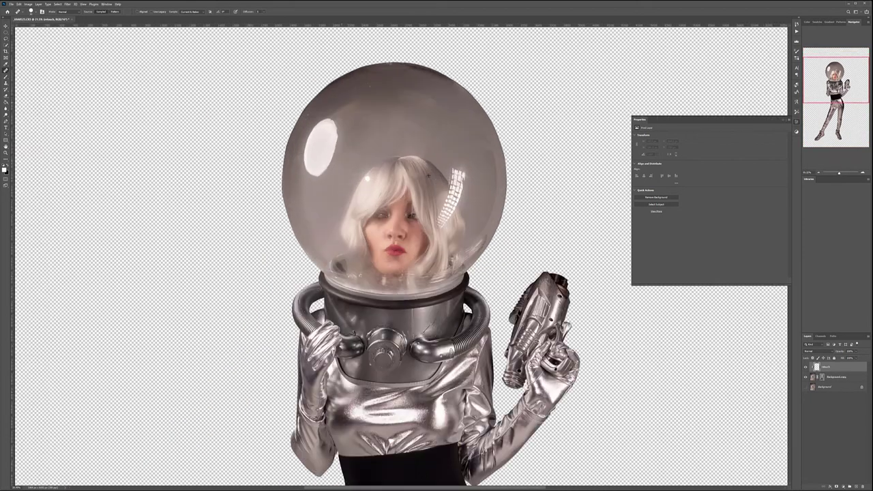
pyautogui.scroll(3, 379, 245)
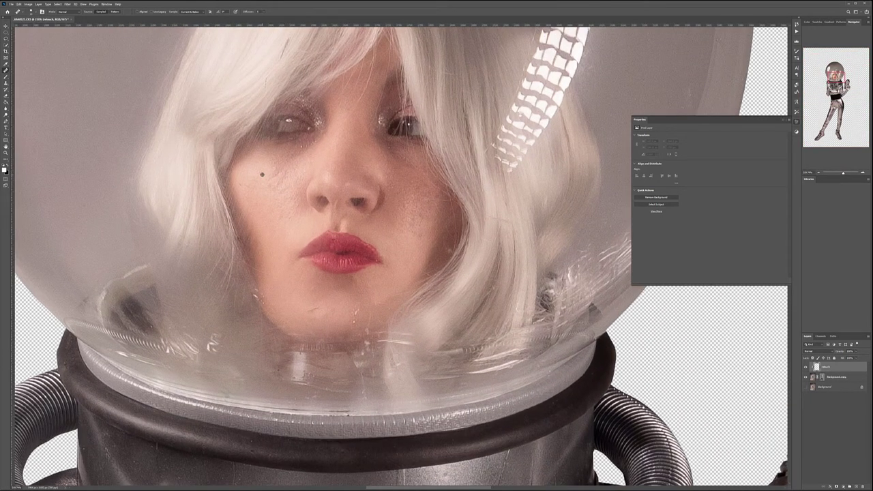
pyautogui.click(262, 175)
pyautogui.click(277, 183)
pyautogui.click(279, 191)
pyautogui.click(390, 244)
pyautogui.scroll(-2, 382, 214)
# - Heal the small marks on the helmet and the metal collar below it
pyautogui.moveTo(407, 359); pyautogui.dragTo(134, 129)
pyautogui.moveTo(217, 193); pyautogui.dragTo(407, 192)
pyautogui.scroll(3, 399, 206)
pyautogui.click(345, 184)
pyautogui.moveTo(381, 179)
pyautogui.mouseDown()
pyautogui.moveTo(391, 177)
pyautogui.moveTo(379, 183)
pyautogui.moveTo(392, 195)
pyautogui.moveTo(387, 204)
pyautogui.moveTo(385, 198)
pyautogui.mouseUp()
pyautogui.click(396, 193)
pyautogui.moveTo(214, 230)
pyautogui.mouseDown()
pyautogui.moveTo(355, 202)
pyautogui.moveTo(408, 204)
pyautogui.mouseUp()
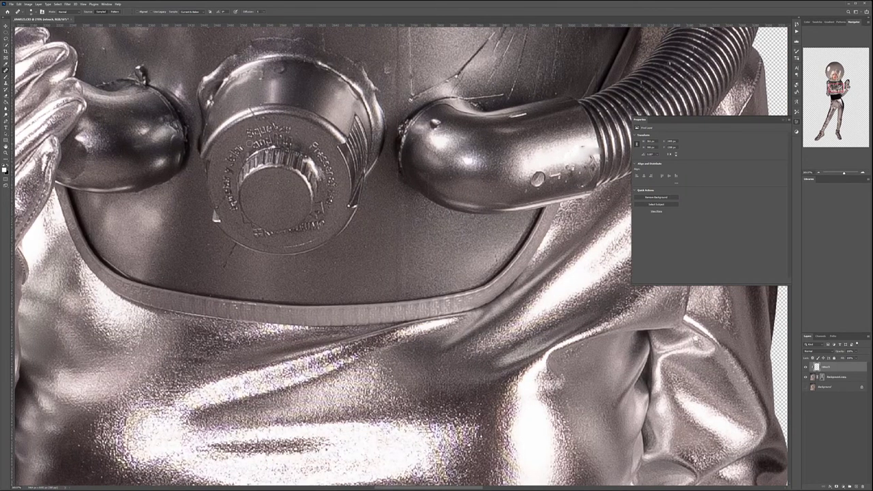
# - Heal away parts of the embossed lettering around the round valve on the front of the metal collar
pyautogui.moveTo(246, 135)
pyautogui.mouseDown()
pyautogui.moveTo(266, 128)
pyautogui.moveTo(256, 128)
pyautogui.moveTo(272, 139)
pyautogui.moveTo(261, 141)
pyautogui.moveTo(289, 140)
pyautogui.mouseUp()
pyautogui.moveTo(311, 231); pyautogui.dragTo(320, 220)
pyautogui.click(330, 191)
pyautogui.click(321, 169)
pyautogui.click(321, 152)
pyautogui.moveTo(320, 149); pyautogui.dragTo(323, 167)
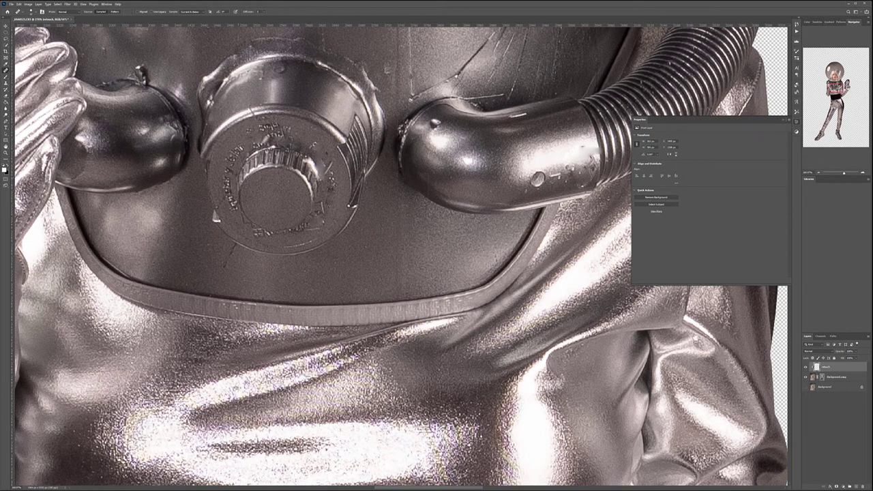
pyautogui.click(231, 157)
pyautogui.click(237, 153)
pyautogui.scroll(-2, 264, 201)
pyautogui.scroll(-5, 401, 256)
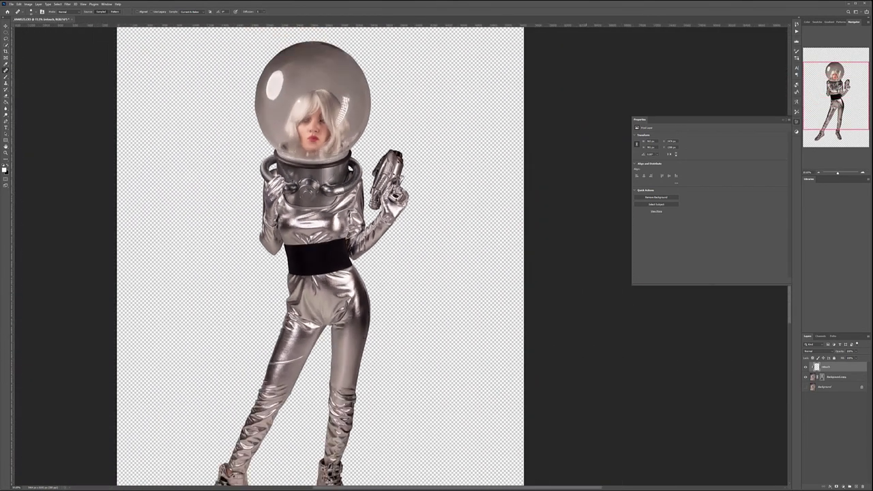
pyautogui.scroll(1, 384, 296)
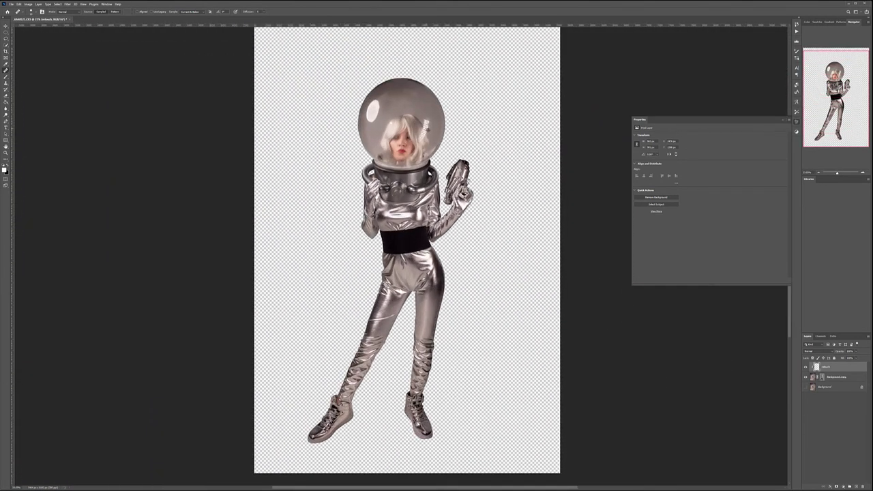
pyautogui.scroll(1, 477, 96)
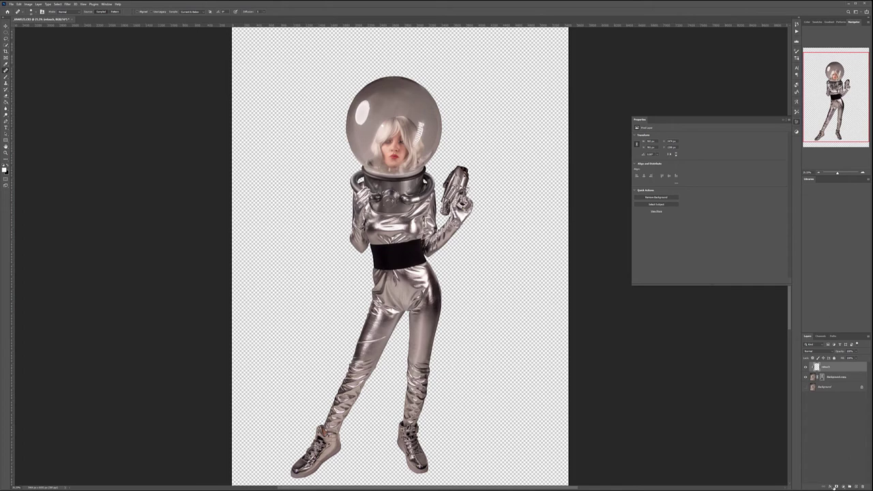
# - Stamp the visible layers onto a new top layer, name it "Blur" and clip it to the layers below
pyautogui.hotkey('ctrl', 'shift', 'alt', 'e')
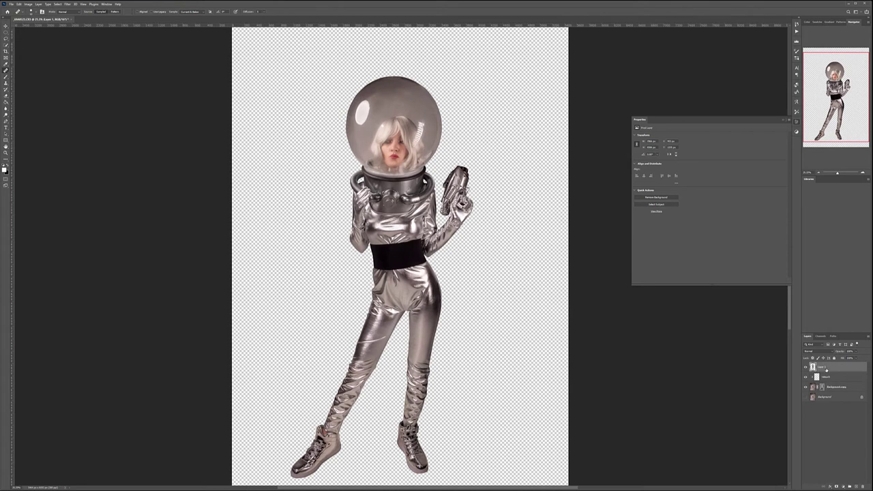
pyautogui.doubleClick(822, 367)
pyautogui.write('Hair')
pyautogui.press('Return')
# - Apply the Dust & Scratches filter to the stamped layer and hide the result with a black layer mask
pyautogui.click(66, 5)
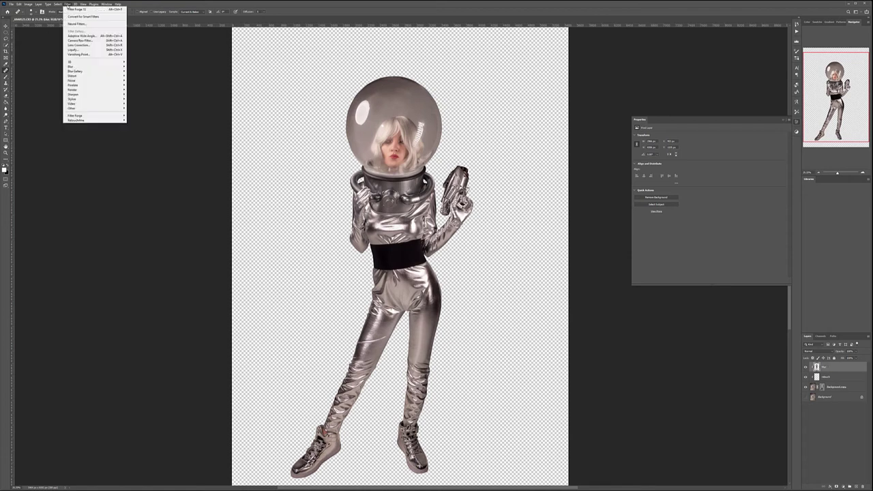
pyautogui.moveTo(90, 81)
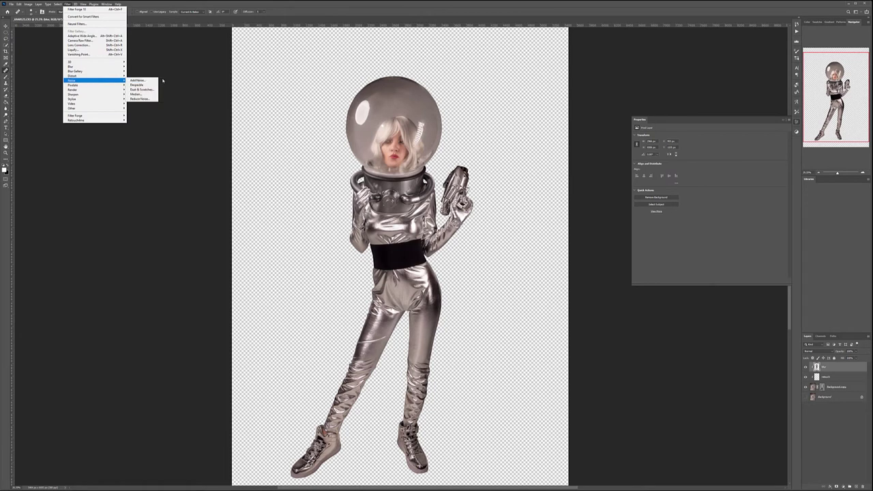
pyautogui.click(140, 87)
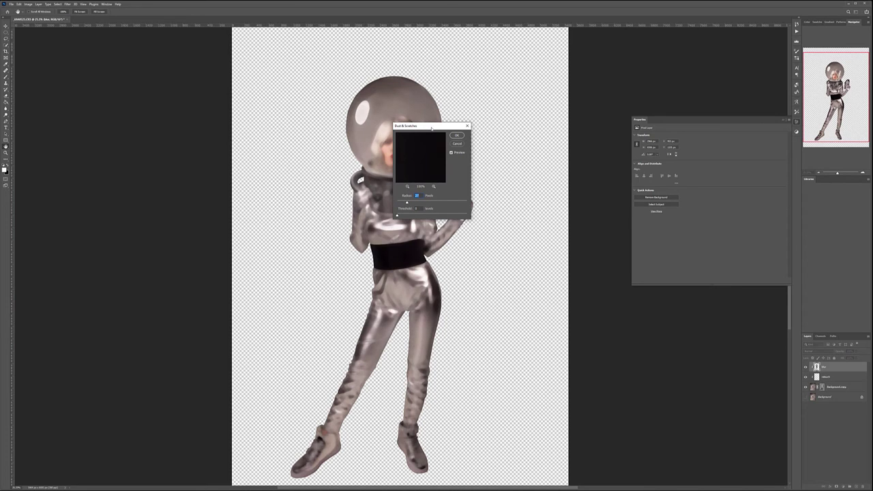
pyautogui.moveTo(430, 128); pyautogui.dragTo(525, 130)
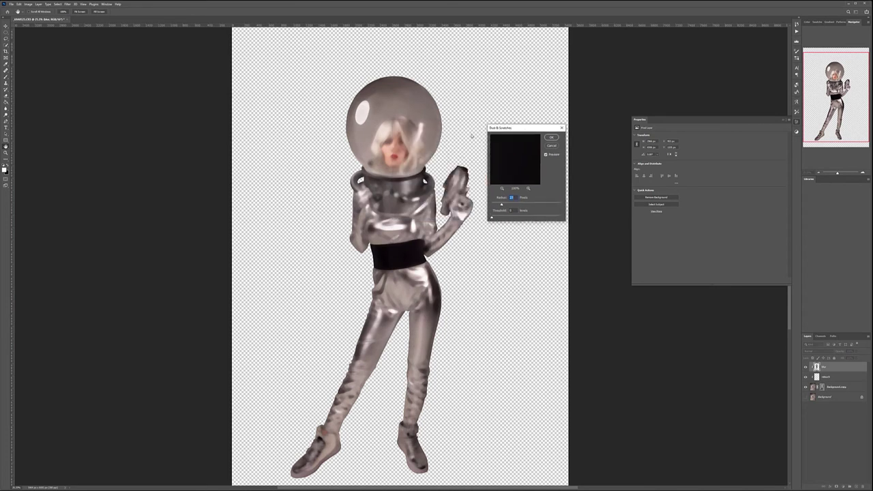
pyautogui.click(551, 139)
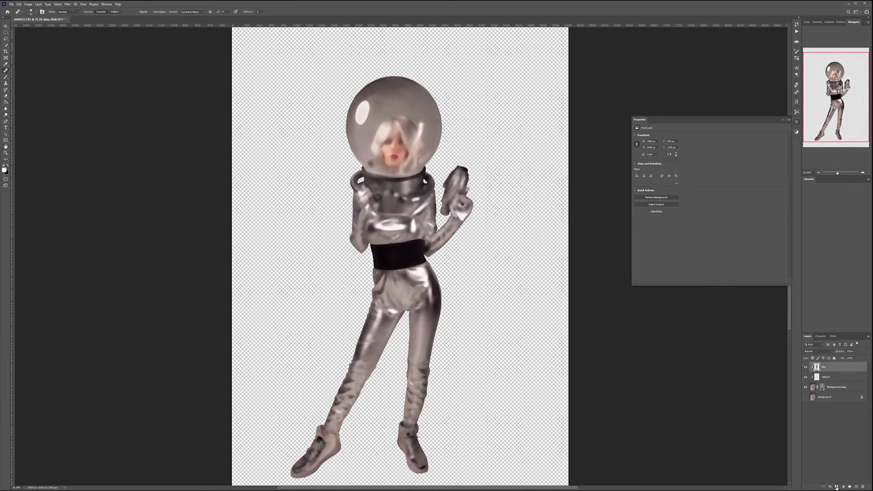
pyautogui.keyDown('alt'); pyautogui.click(836, 486); pyautogui.keyUp('alt')
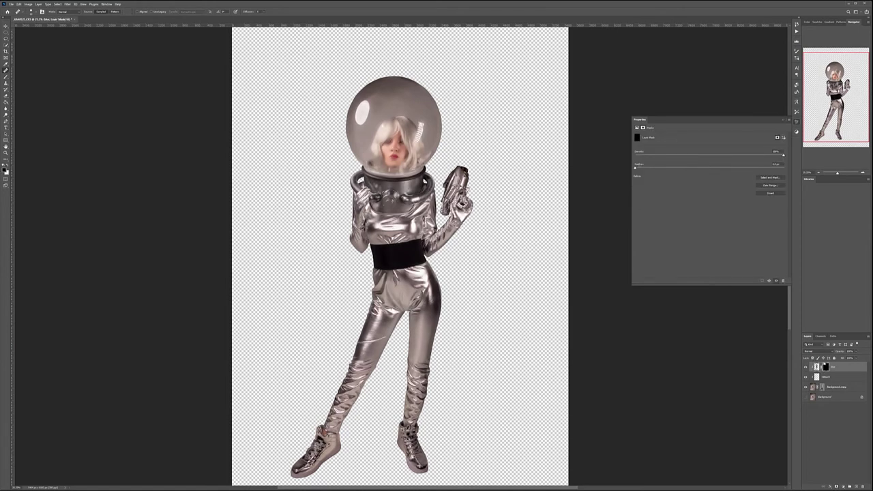
# - Paint white on the mask with a much smaller Soft Round brush to smooth the skin of the model's face
pyautogui.click(8, 79)
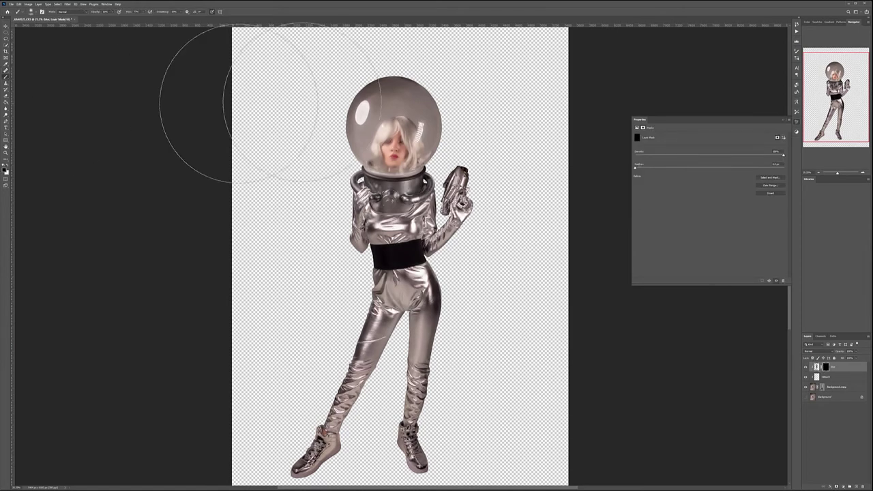
pyautogui.scroll(5, 436, 140)
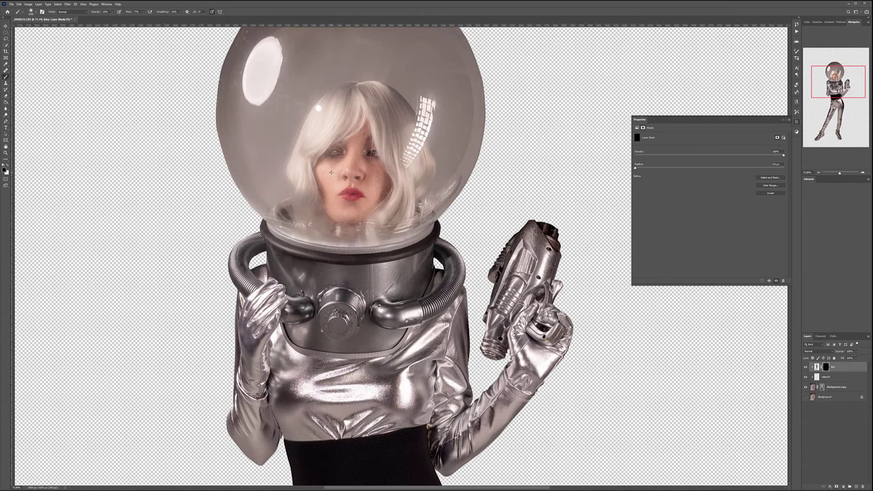
pyautogui.press('[')
pyautogui.press('[')
pyautogui.press('[')
pyautogui.press('[')
pyautogui.press('[')
pyautogui.press('[')
pyautogui.press('[')
pyautogui.press('[')
pyautogui.press('[')
pyautogui.press('[')
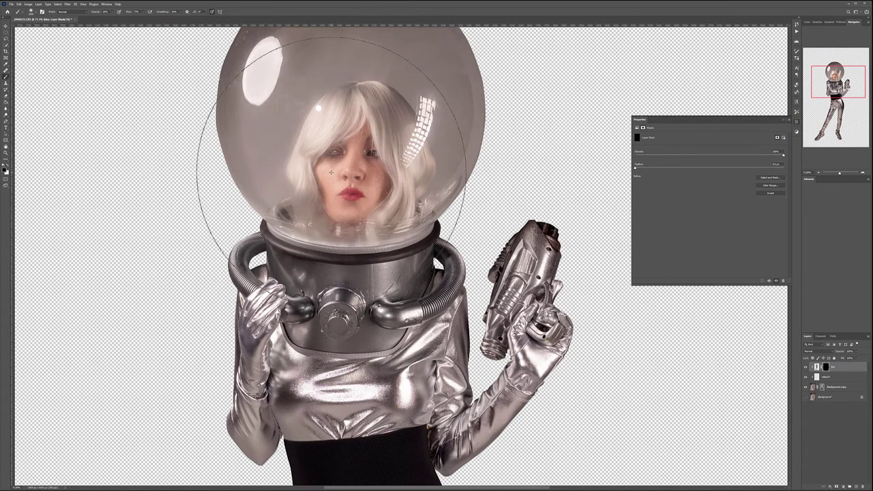
pyautogui.press('[')
pyautogui.press('[')
pyautogui.press('[')
pyautogui.press('[')
pyautogui.press('[')
pyautogui.press('[')
pyautogui.press('[')
pyautogui.press('[')
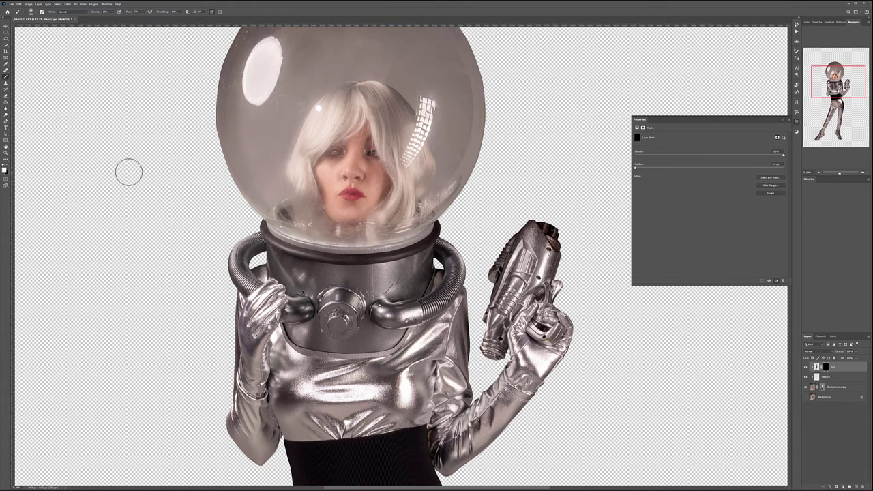
pyautogui.rightClick(353, 135)
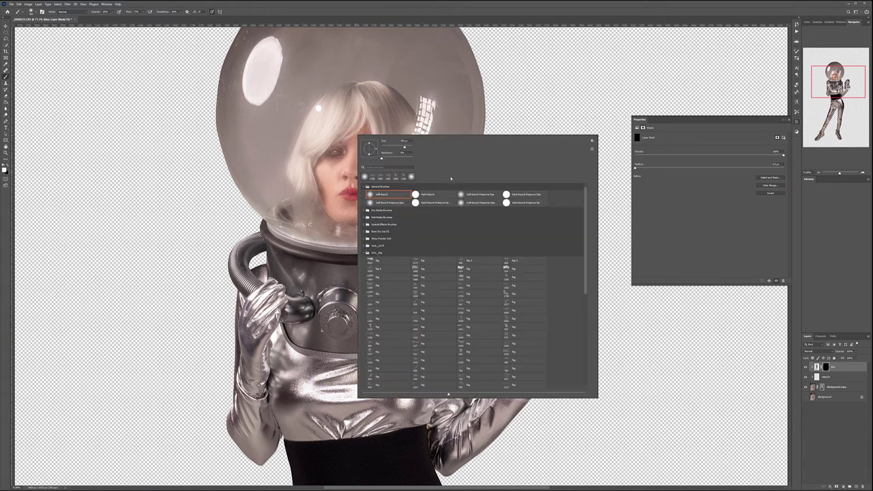
pyautogui.click(327, 176)
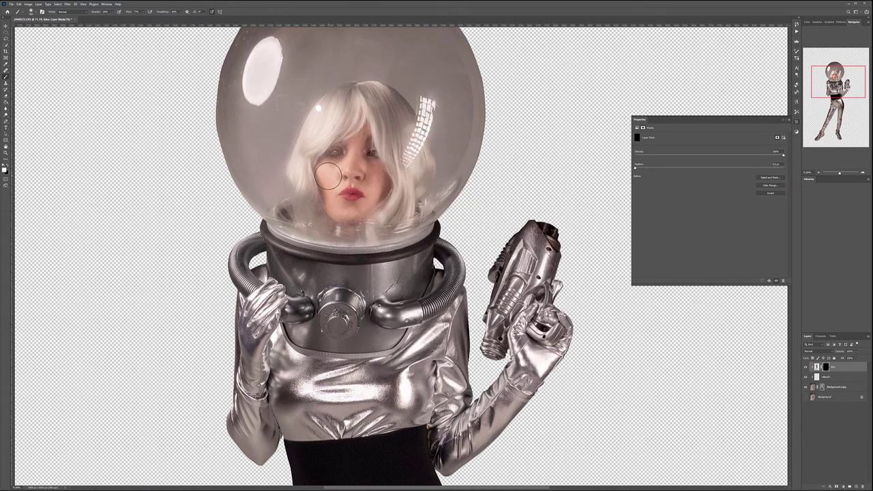
pyautogui.scroll(8, 334, 171)
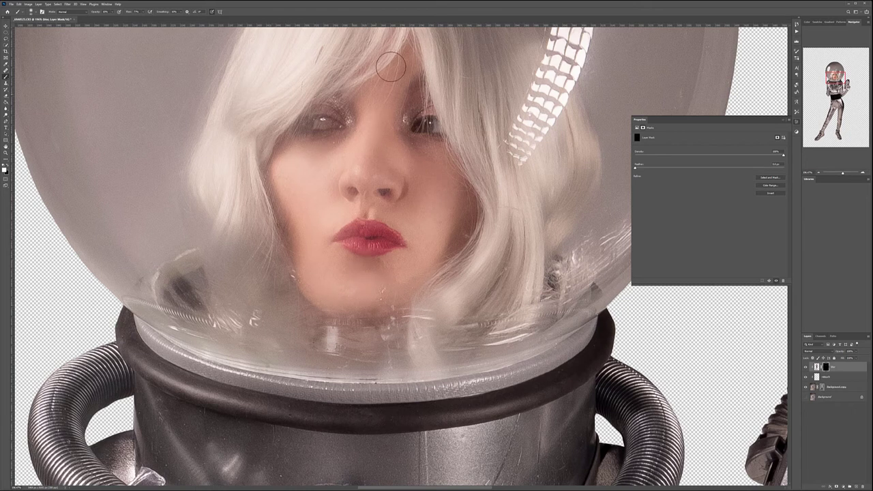
# - Reveal the blurred layer over the grid-patterned reflection on the helmet to soften it into a smooth highlight, and enlarge the brush
pyautogui.moveTo(577, 55)
pyautogui.mouseDown()
pyautogui.moveTo(460, 158)
pyautogui.moveTo(403, 190)
pyautogui.mouseUp()
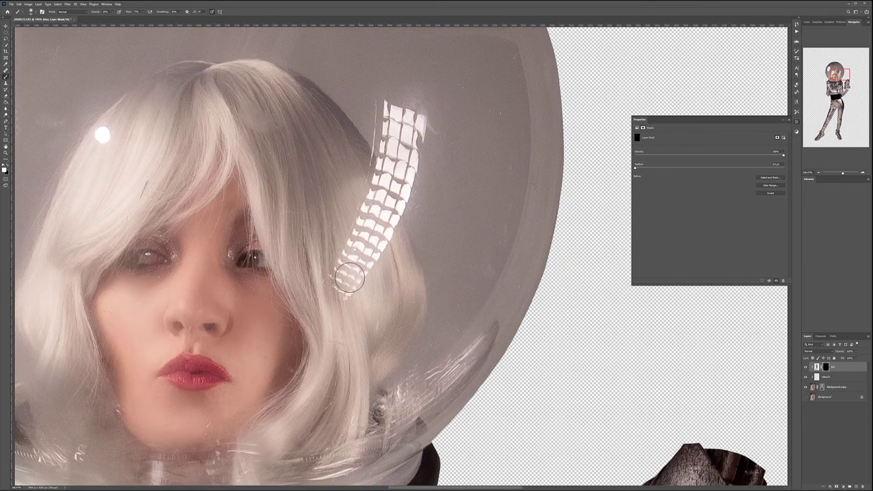
pyautogui.moveTo(369, 203)
pyautogui.mouseDown()
pyautogui.moveTo(382, 139)
pyautogui.moveTo(399, 194)
pyautogui.moveTo(389, 161)
pyautogui.moveTo(425, 131)
pyautogui.moveTo(403, 128)
pyautogui.moveTo(430, 126)
pyautogui.moveTo(386, 229)
pyautogui.moveTo(373, 223)
pyautogui.moveTo(378, 208)
pyautogui.moveTo(339, 271)
pyautogui.moveTo(343, 292)
pyautogui.moveTo(397, 190)
pyautogui.moveTo(378, 227)
pyautogui.moveTo(387, 148)
pyautogui.moveTo(372, 163)
pyautogui.moveTo(415, 101)
pyautogui.moveTo(410, 122)
pyautogui.moveTo(416, 116)
pyautogui.moveTo(419, 140)
pyautogui.moveTo(425, 117)
pyautogui.moveTo(389, 198)
pyautogui.moveTo(395, 217)
pyautogui.moveTo(382, 218)
pyautogui.moveTo(347, 283)
pyautogui.moveTo(404, 196)
pyautogui.moveTo(418, 152)
pyautogui.moveTo(383, 134)
pyautogui.moveTo(375, 94)
pyautogui.moveTo(419, 133)
pyautogui.mouseUp()
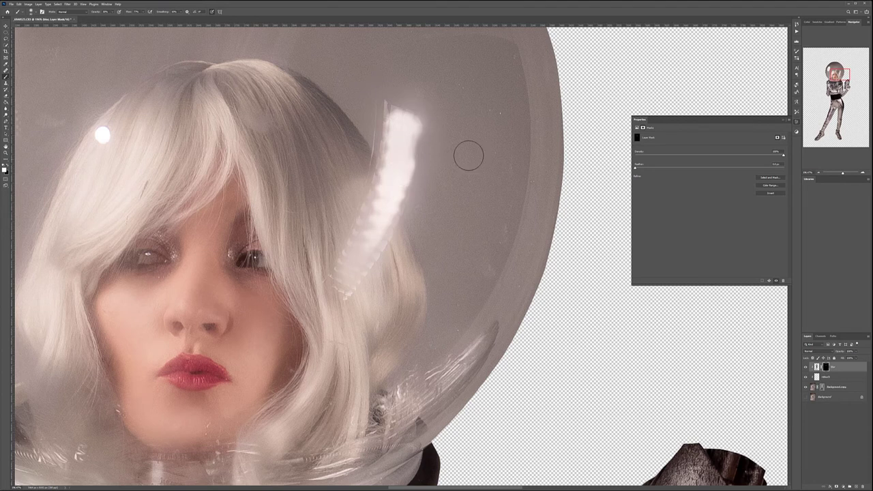
pyautogui.scroll(3, 457, 159)
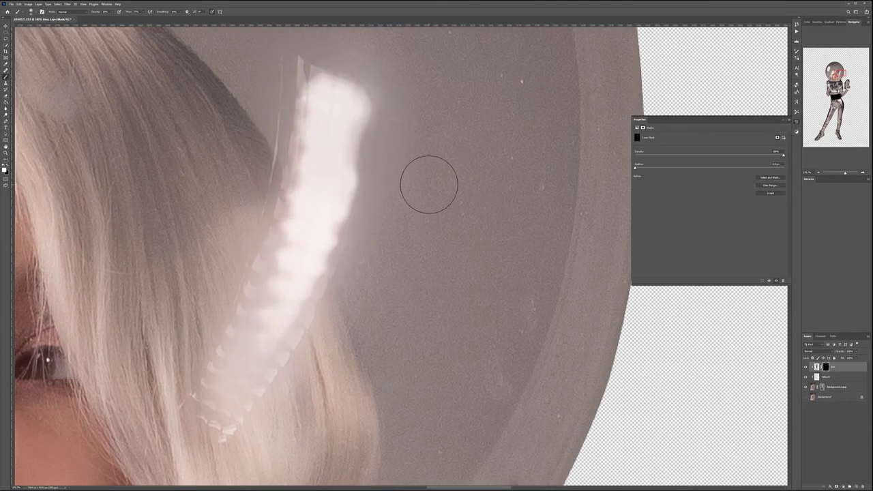
pyautogui.press(']')
pyautogui.press(']')
pyautogui.press(']')
pyautogui.press(']')
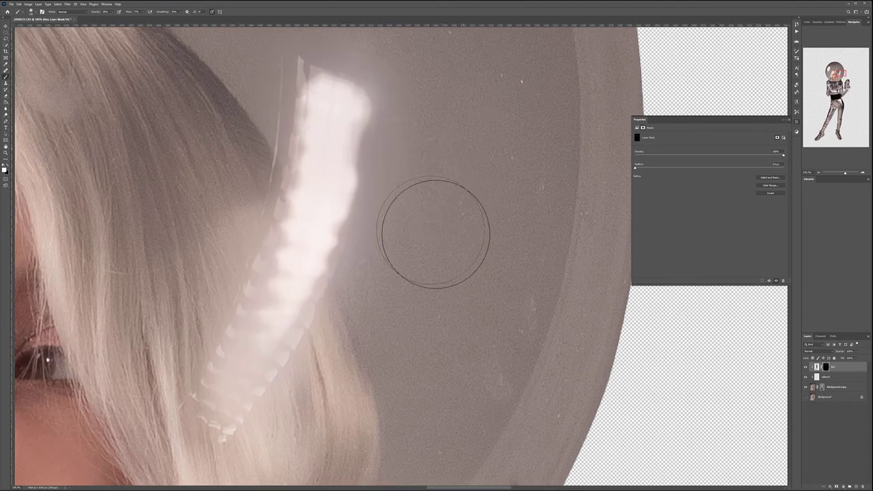
# - Examine the retouched figure from the helmet down to the legs and as a whole
pyautogui.scroll(-6, 501, 89)
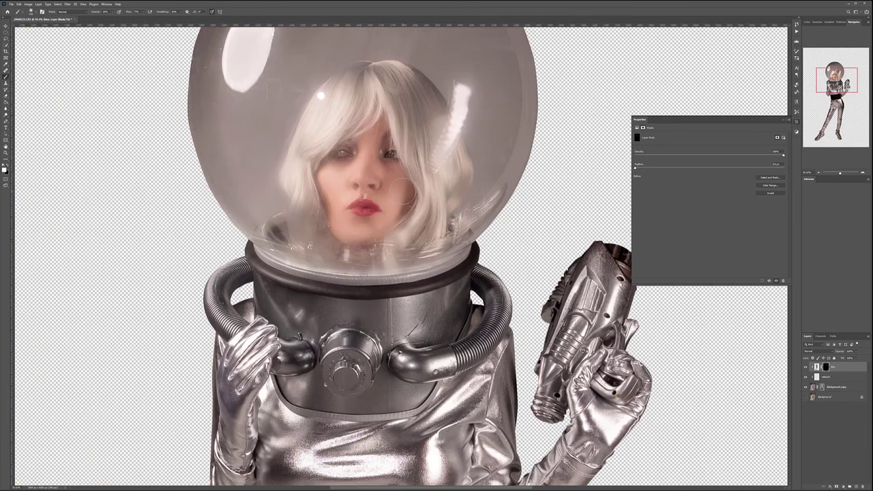
pyautogui.scroll(-3, 404, 184)
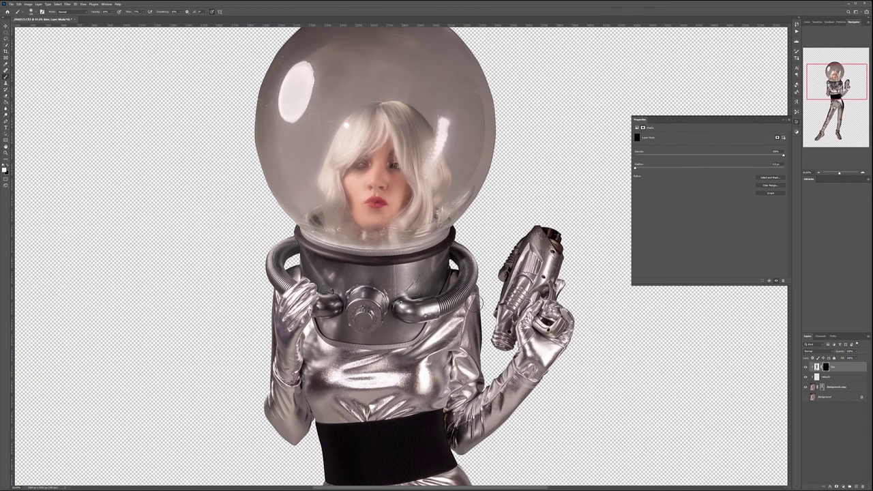
pyautogui.moveTo(445, 272); pyautogui.dragTo(408, 179)
pyautogui.scroll(-8, 407, 179)
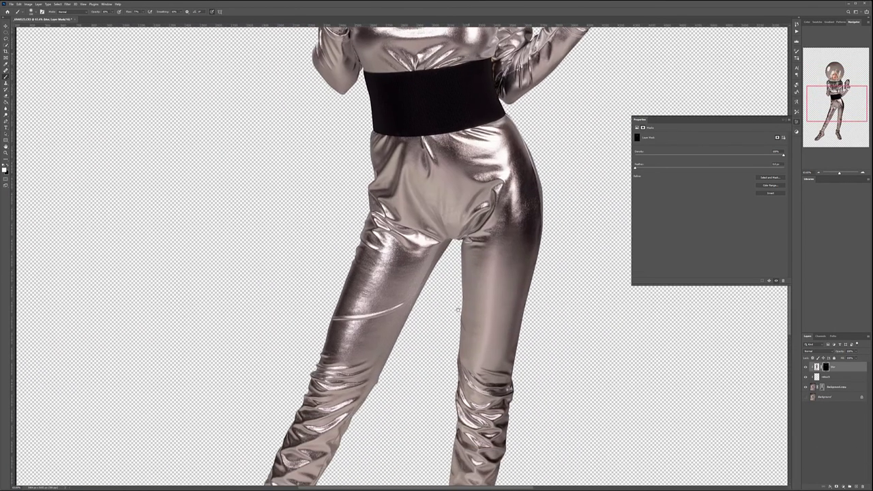
pyautogui.scroll(8, 340, 115)
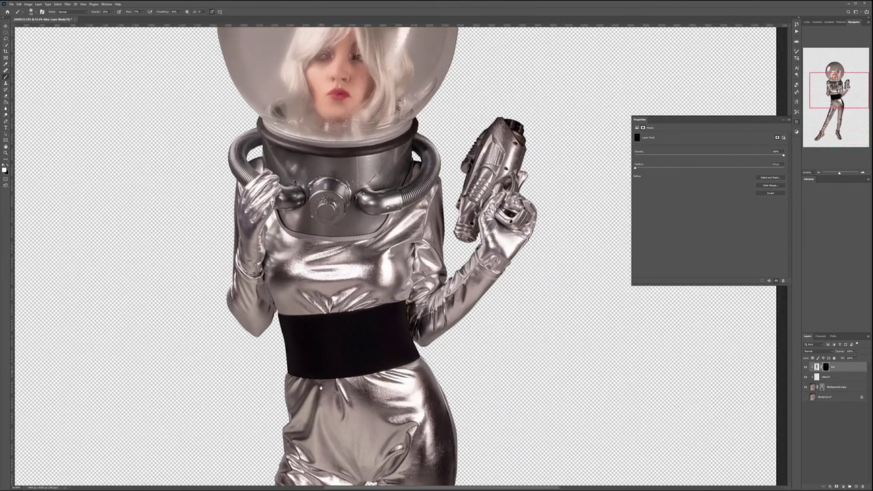
pyautogui.scroll(3, 402, 256)
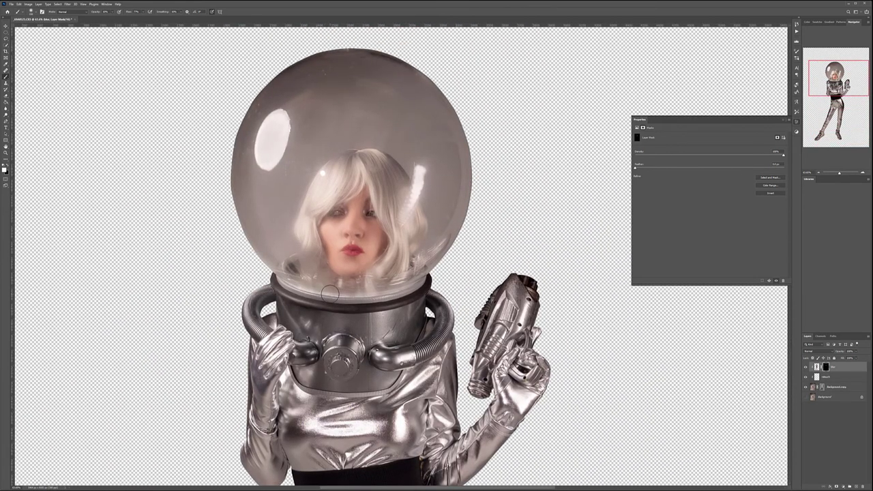
pyautogui.scroll(-3, 364, 276)
pyautogui.moveTo(380, 332); pyautogui.dragTo(375, 222)
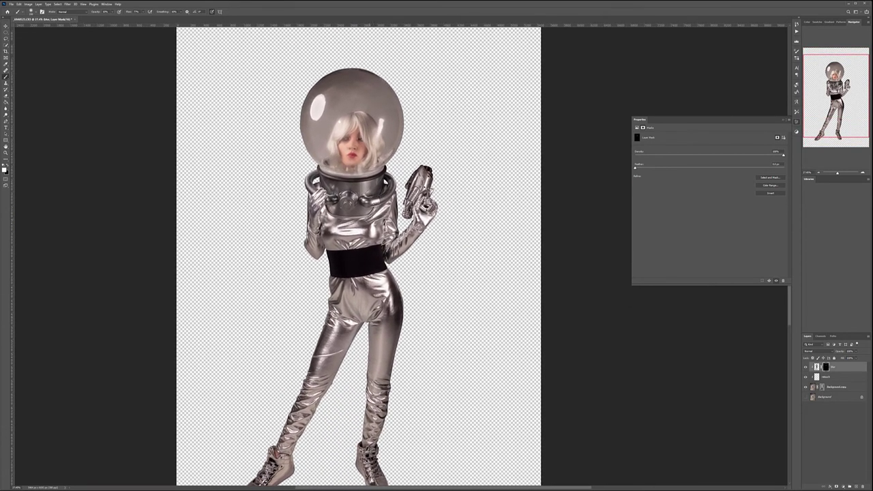
pyautogui.hotkey('ctrl', '0')
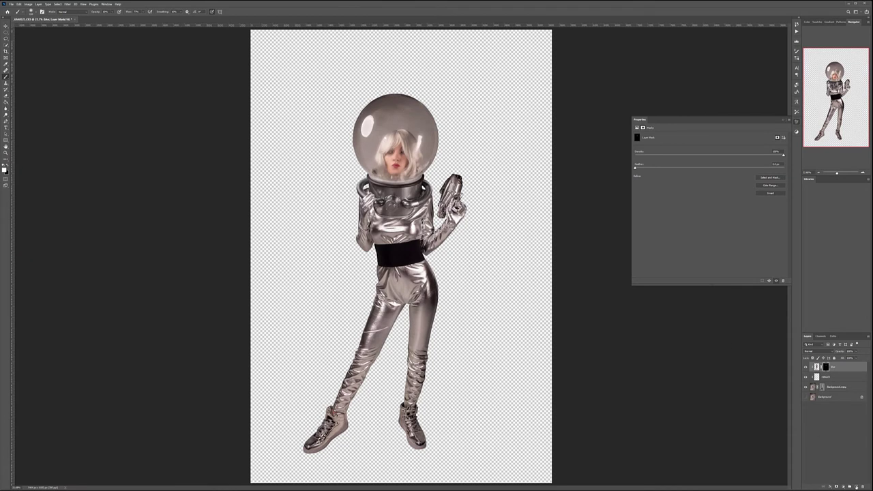
# - Add a new layer filled with 50% gray, clip it to the layers below, and set its blend mode to Soft Light
pyautogui.click(856, 486)
pyautogui.hotkey('shift', 'F5')
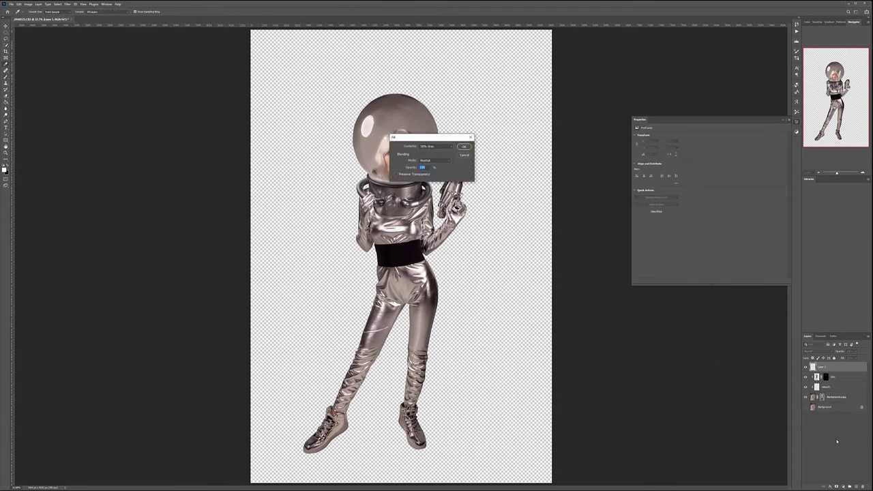
pyautogui.press('Return')
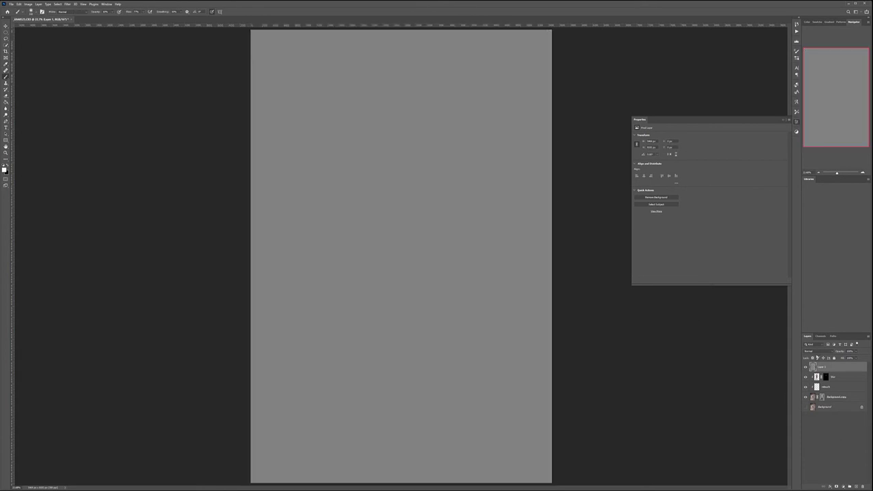
pyautogui.keyDown('alt'); pyautogui.click(850, 372); pyautogui.keyUp('alt')
pyautogui.click(832, 351)
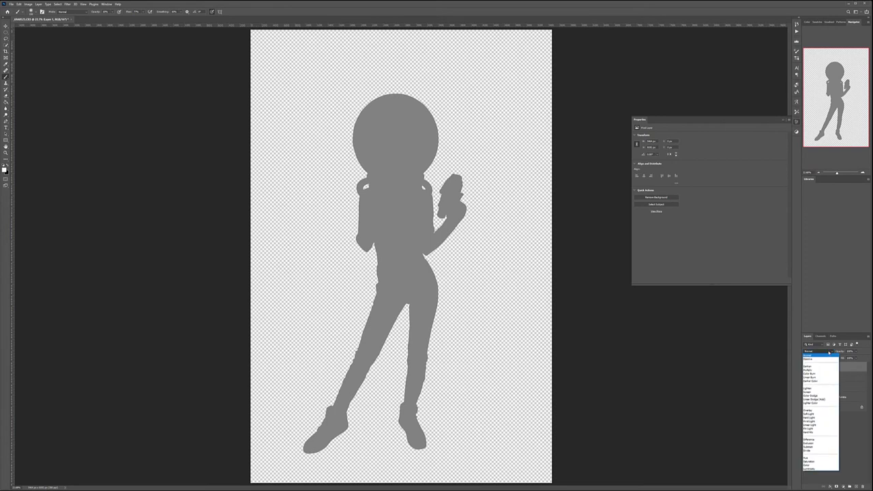
pyautogui.click(813, 414)
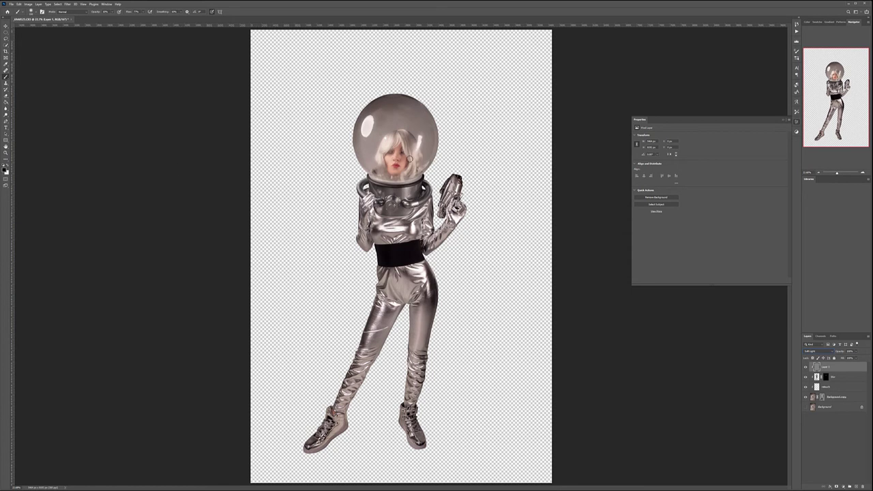
# - Paint white on the gray layer with a progressively smaller brush to brighten the highlights on the model's face
pyautogui.scroll(6, 396, 164)
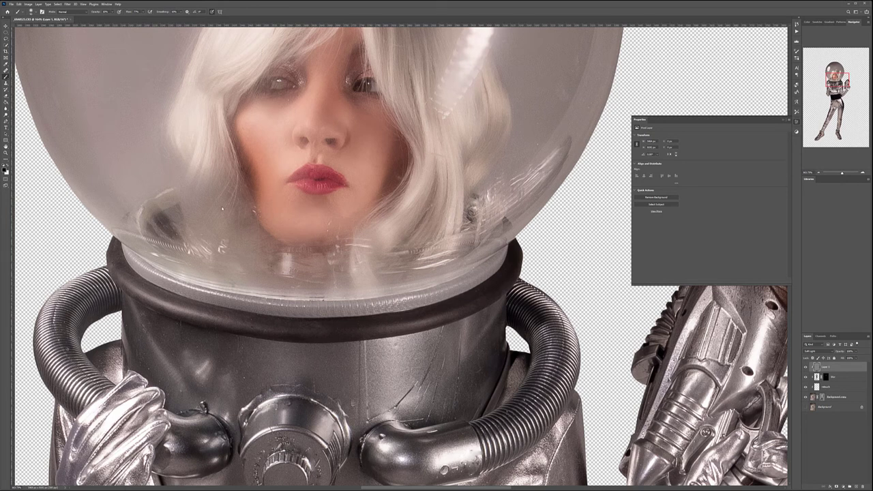
pyautogui.press('x')
pyautogui.moveTo(268, 131)
pyautogui.mouseDown()
pyautogui.moveTo(257, 110)
pyautogui.moveTo(284, 110)
pyautogui.moveTo(269, 127)
pyautogui.mouseUp()
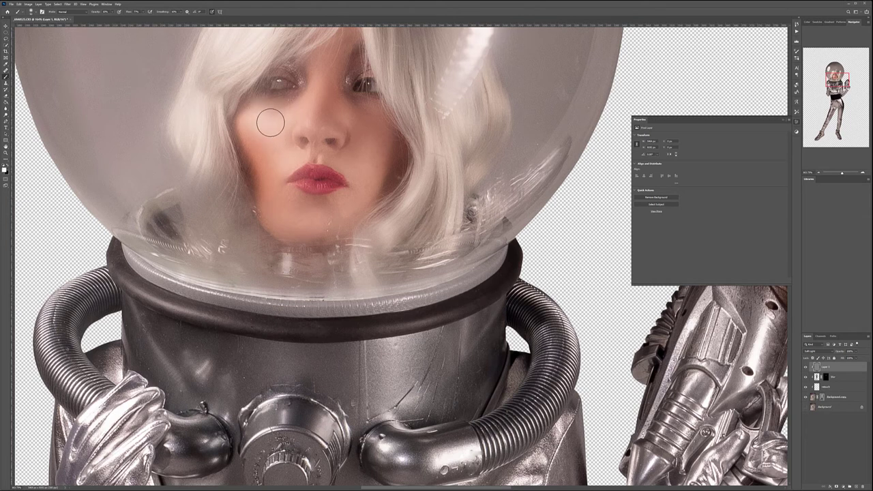
pyautogui.press('[')
pyautogui.press('[')
pyautogui.press('[')
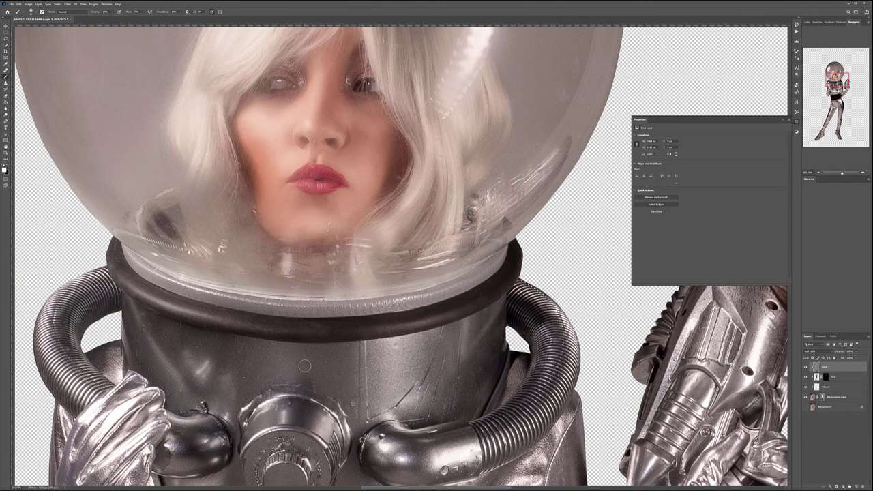
# - Dodge and burn the metal collar below the helmet on the gray layer, using a smaller brush for the highlights
pyautogui.scroll(-5, 305, 366)
pyautogui.moveTo(329, 395); pyautogui.dragTo(328, 255)
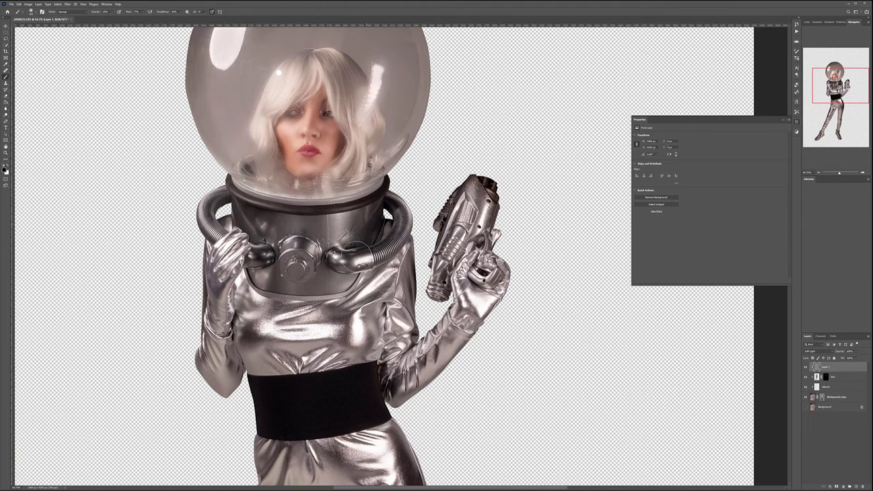
pyautogui.press('[')
pyautogui.press('[')
pyautogui.press('[')
pyautogui.press('[')
pyautogui.moveTo(275, 233); pyautogui.dragTo(275, 222)
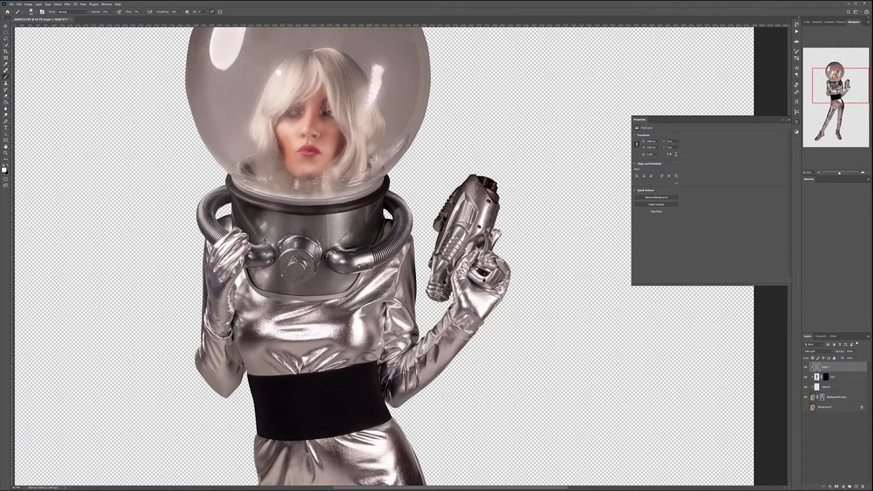
# - Paint black over the suit's torso, arms and hips with an adjusted brush size to deepen the shadows in the fabric
pyautogui.press(']')
pyautogui.press(']')
pyautogui.press(']')
pyautogui.press(']')
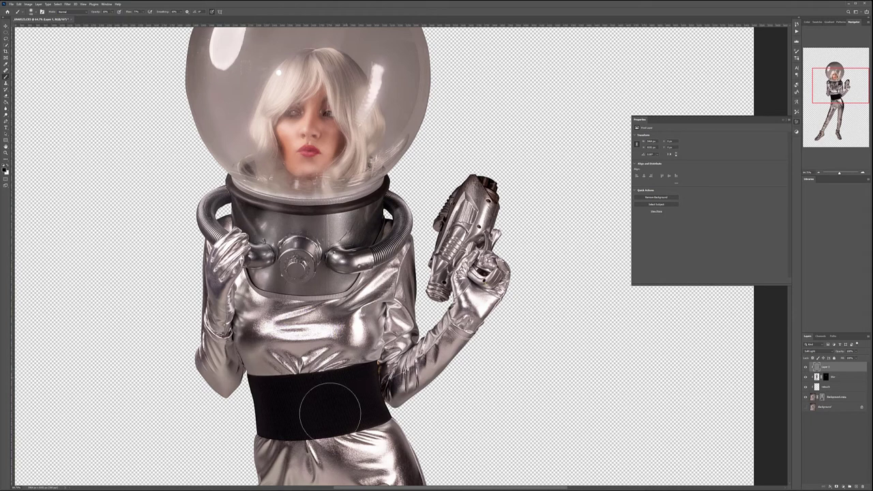
pyautogui.press('[')
pyautogui.press('[')
pyautogui.press('[')
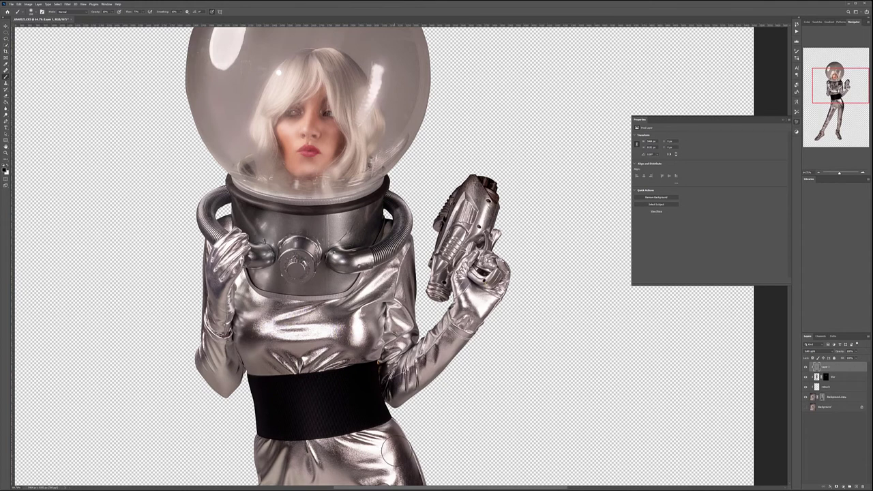
pyautogui.moveTo(397, 449); pyautogui.dragTo(383, 294)
pyautogui.scroll(-4, 380, 418)
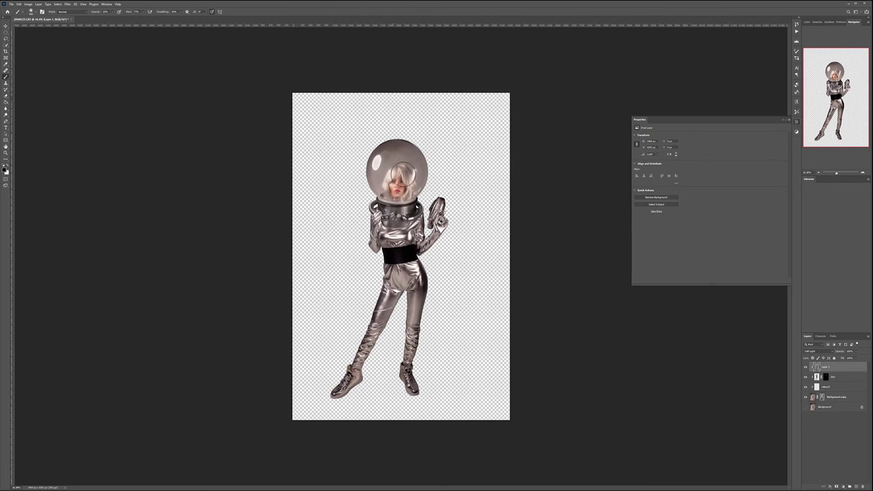
# - Stamp the visible layers into a new clipped layer named hair, and rename the gray layer db
pyautogui.scroll(3, 424, 160)
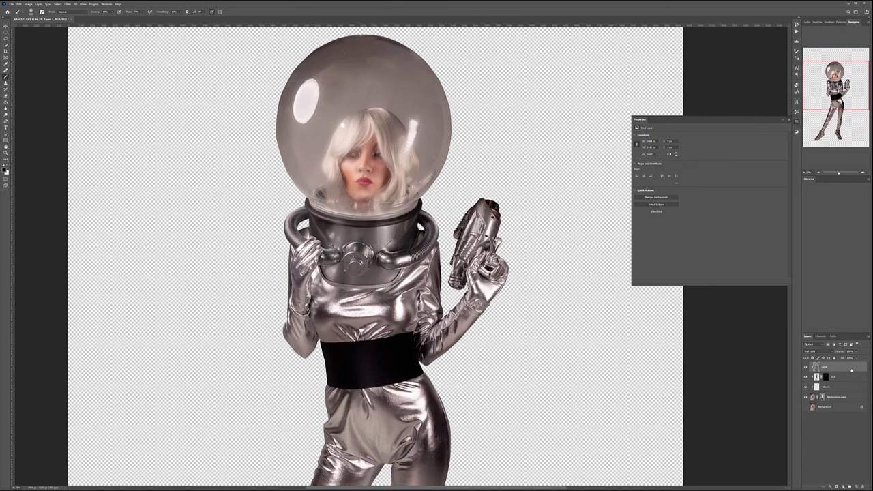
pyautogui.hotkey('ctrl', 'shift', 'alt', 'e')
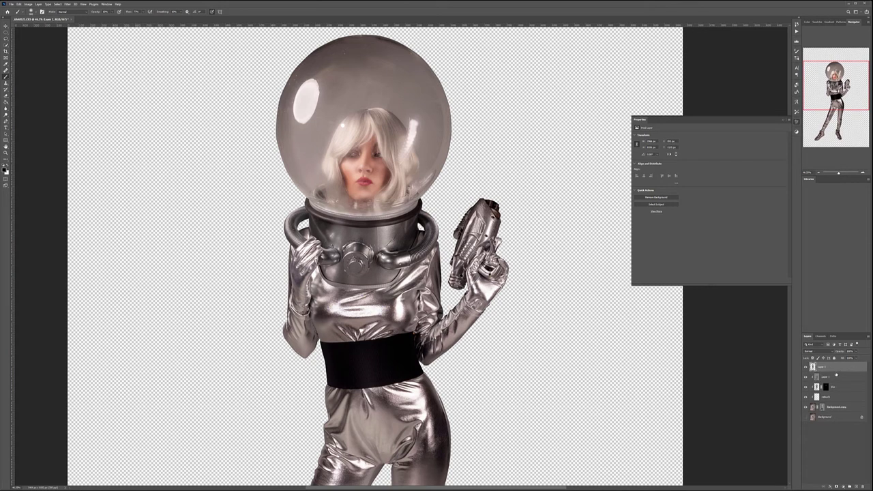
pyautogui.doubleClick(823, 377)
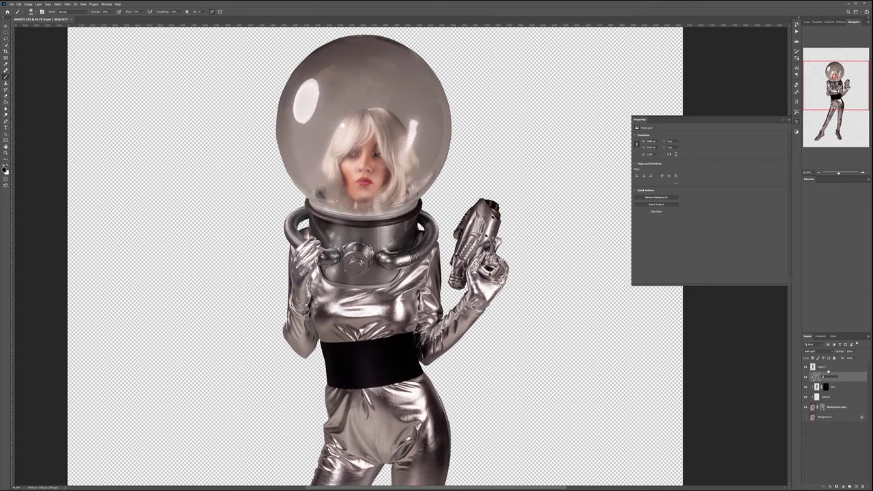
pyautogui.click(826, 367)
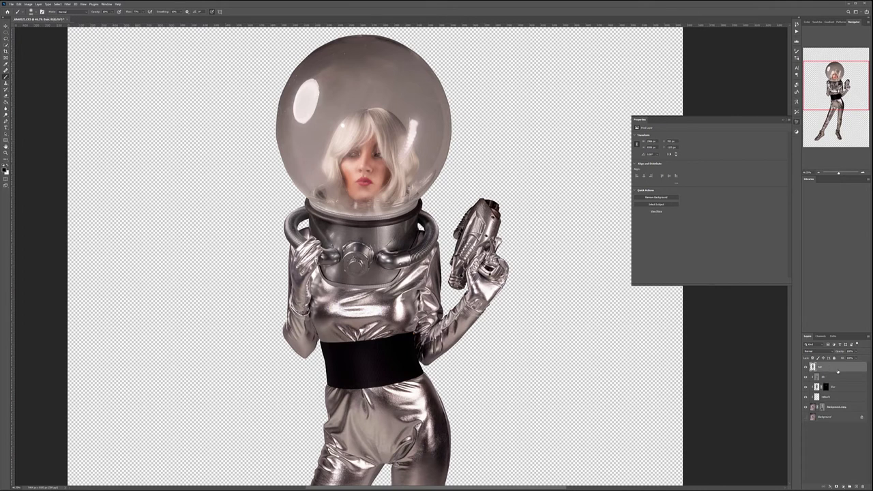
pyautogui.hotkey('ctrl', '0')
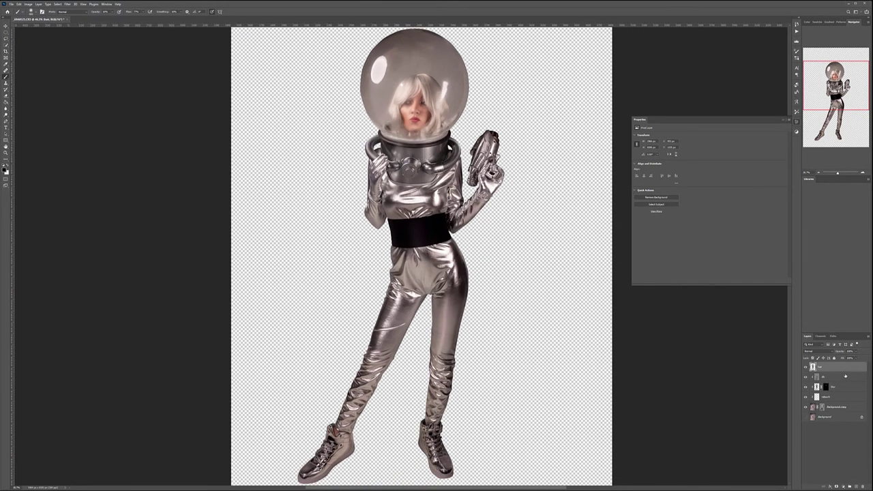
# - Apply the Oil Paint filter to the hair layer with stylization 10 and cleanliness 10
pyautogui.click(68, 5)
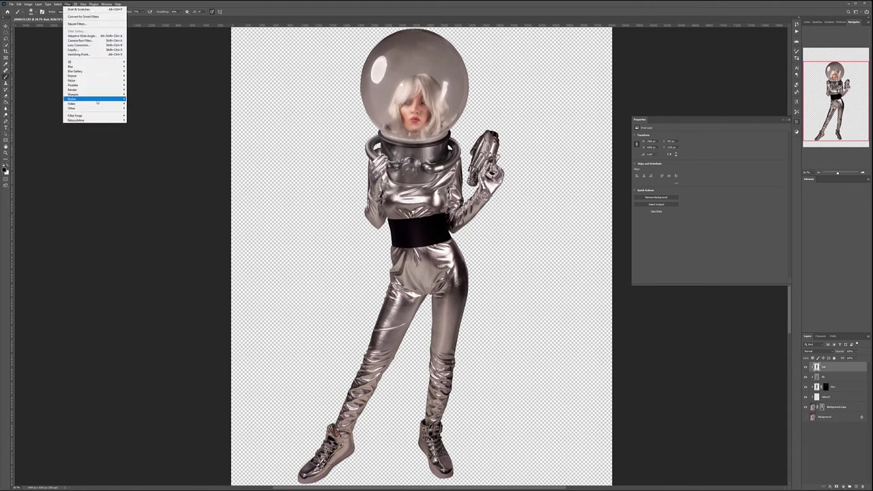
pyautogui.moveTo(103, 98)
pyautogui.click(137, 117)
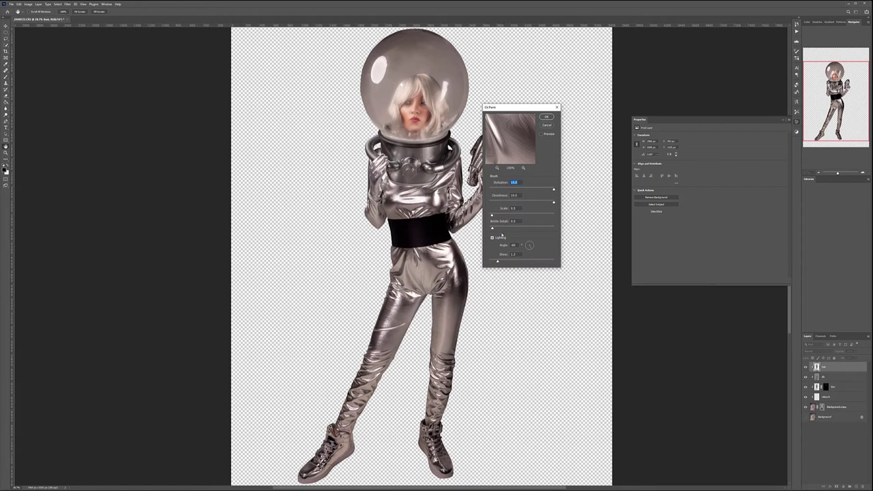
pyautogui.press('Return')
pyautogui.press('b')
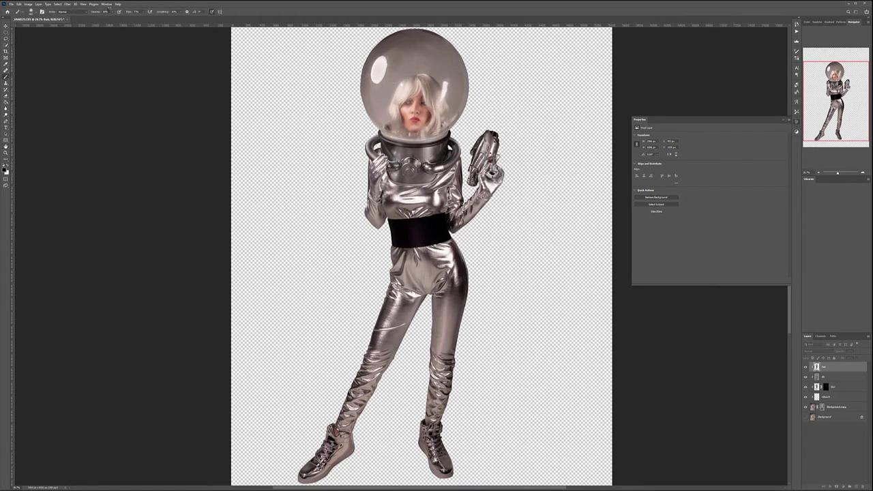
# - Sharpen the hair layer with the Unsharp Mask filter and hide the result with a black layer mask
pyautogui.click(69, 5)
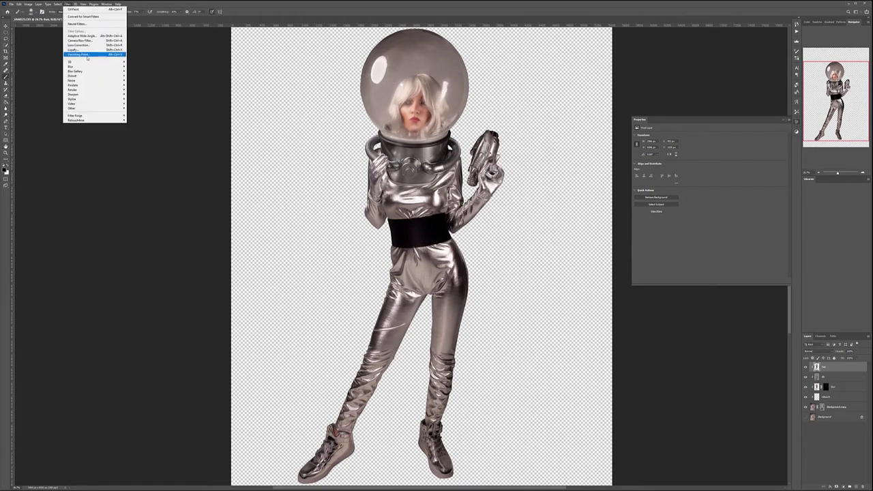
pyautogui.moveTo(91, 101)
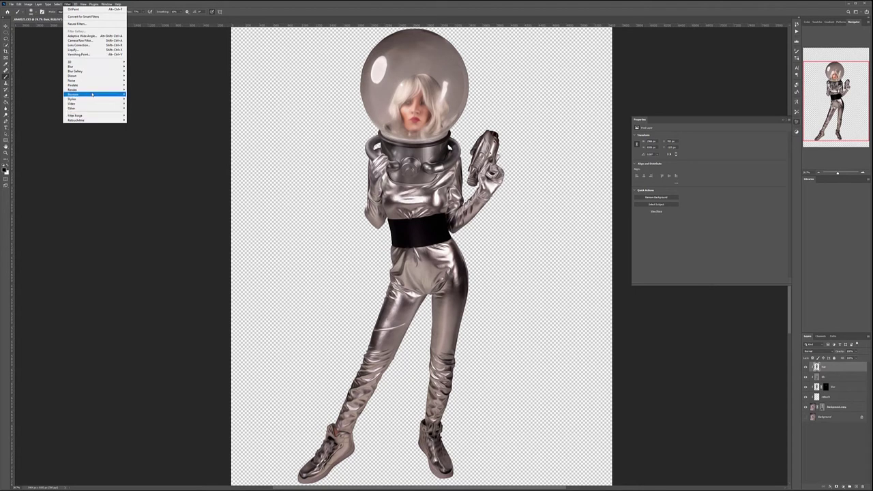
pyautogui.click(140, 117)
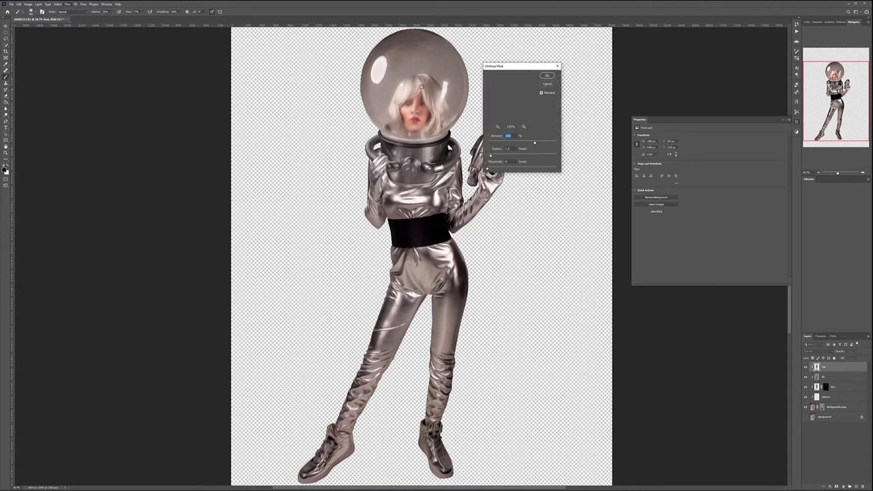
pyautogui.click(551, 75)
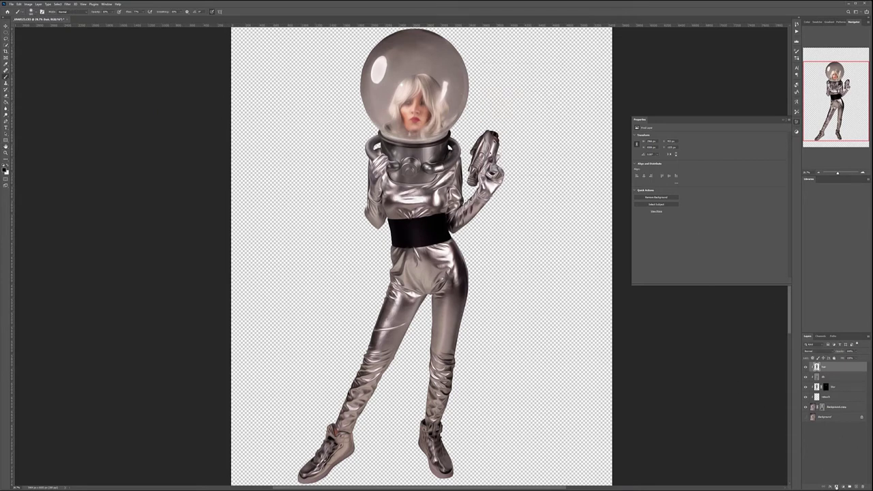
pyautogui.click(836, 486)
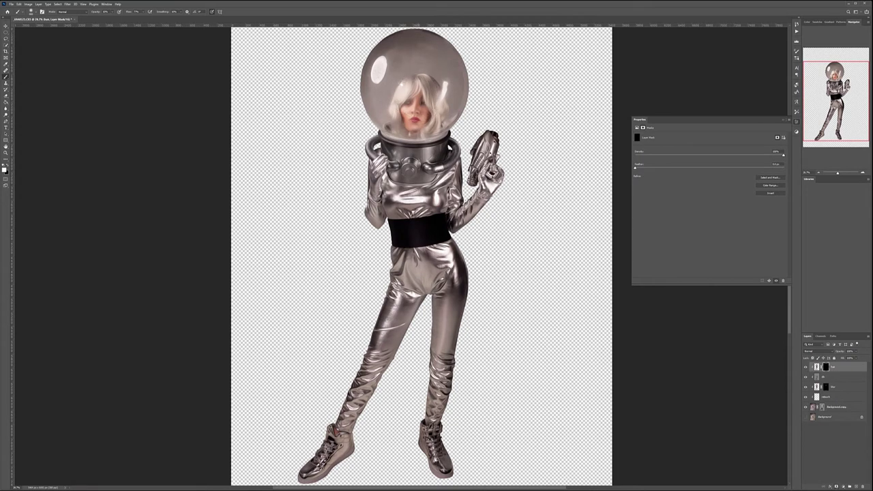
# - Paint white on the mask with a smaller brush to reveal the smooth painted effect on the model's hair
pyautogui.moveTo(415, 94); pyautogui.dragTo(424, 125)
pyautogui.scroll(5, 427, 125)
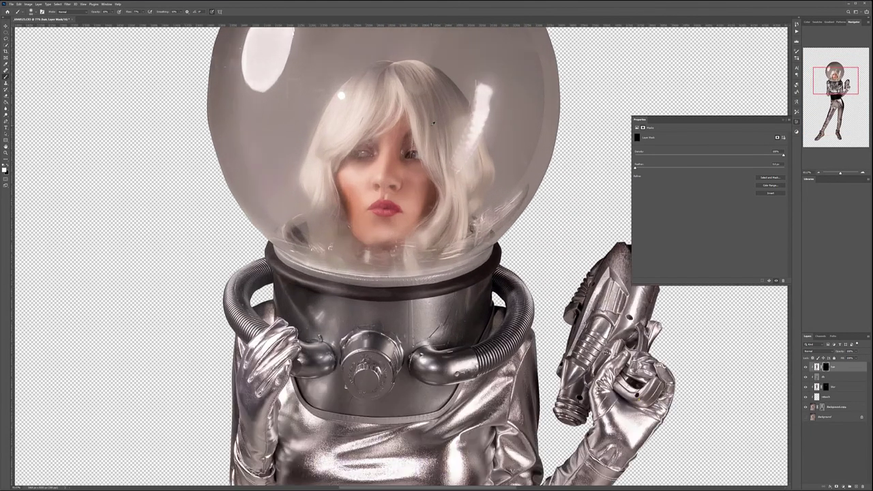
pyautogui.press('[')
pyautogui.press('[')
pyautogui.press('[')
pyautogui.press('[')
pyautogui.press('[')
pyautogui.press('[')
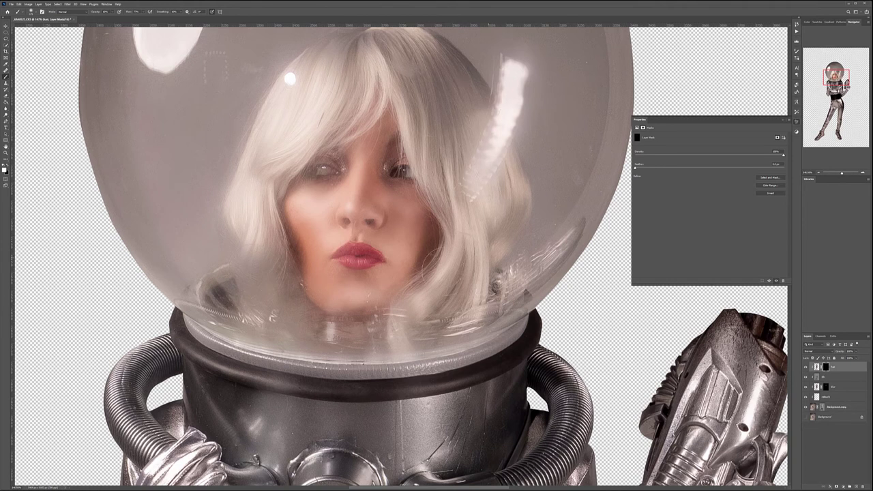
pyautogui.moveTo(403, 58); pyautogui.dragTo(416, 113)
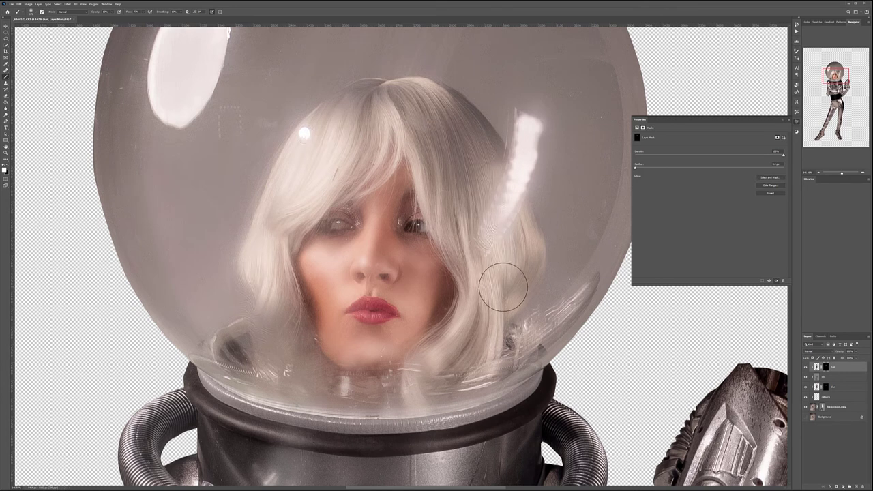
# - Group all layers above the original background, name the group model, and convert it to a Smart Object
pyautogui.scroll(-5, 503, 287)
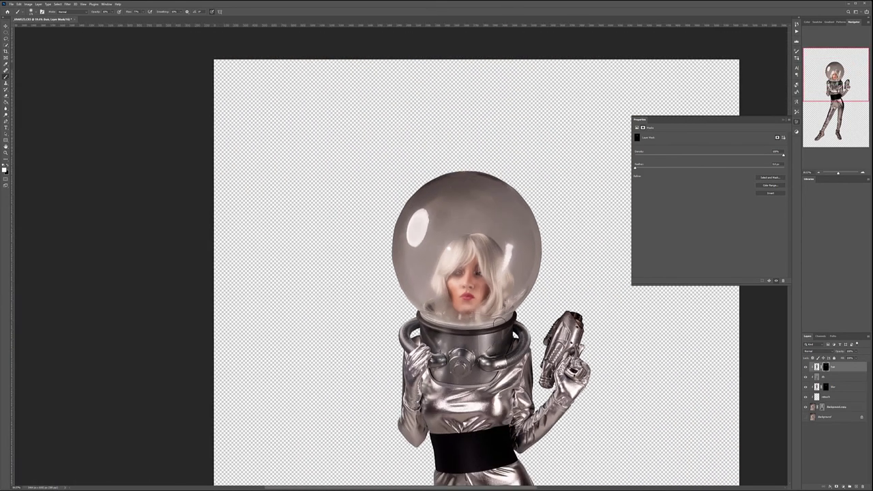
pyautogui.scroll(-3, 510, 302)
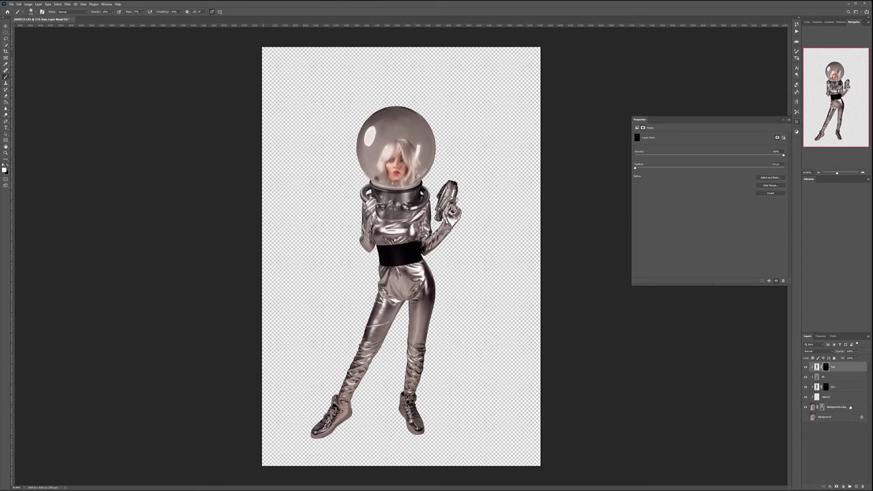
pyautogui.keyDown('shift'); pyautogui.click(849, 407); pyautogui.keyUp('shift')
pyautogui.hotkey('ctrl', 'g')
pyautogui.doubleClick(825, 365)
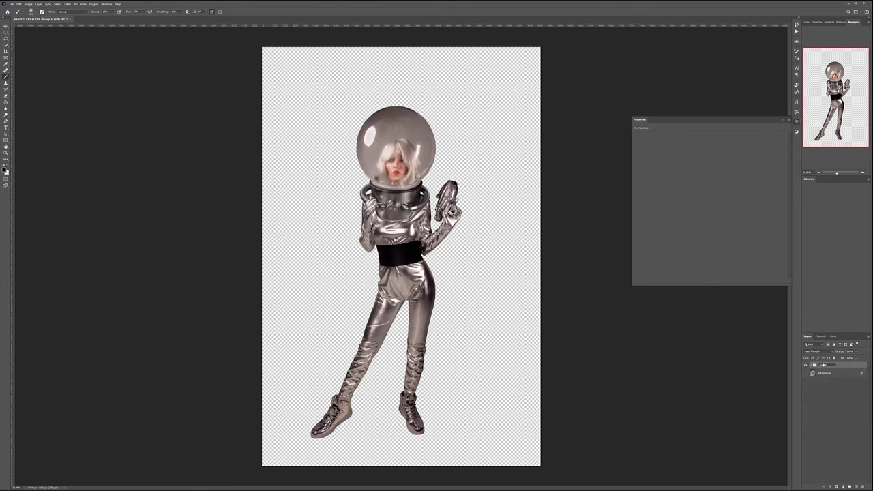
pyautogui.press('Return')
pyautogui.rightClick(831, 366)
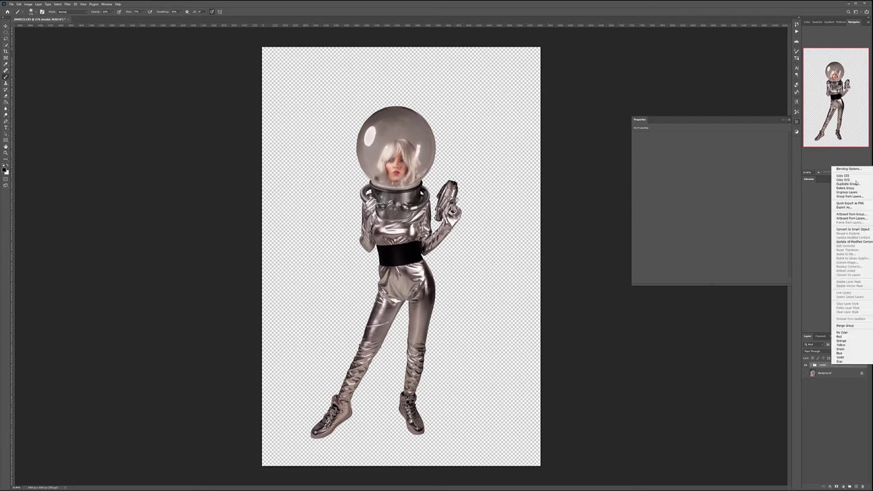
pyautogui.click(852, 230)
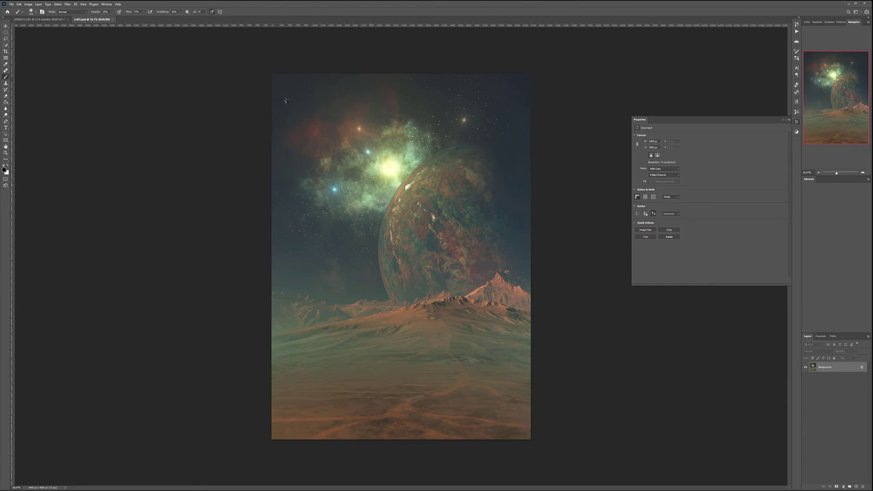
# - Move and scale the placed tone-mapped planet image to cover the whole canvas
pyautogui.moveTo(400, 213); pyautogui.dragTo(413, 70)
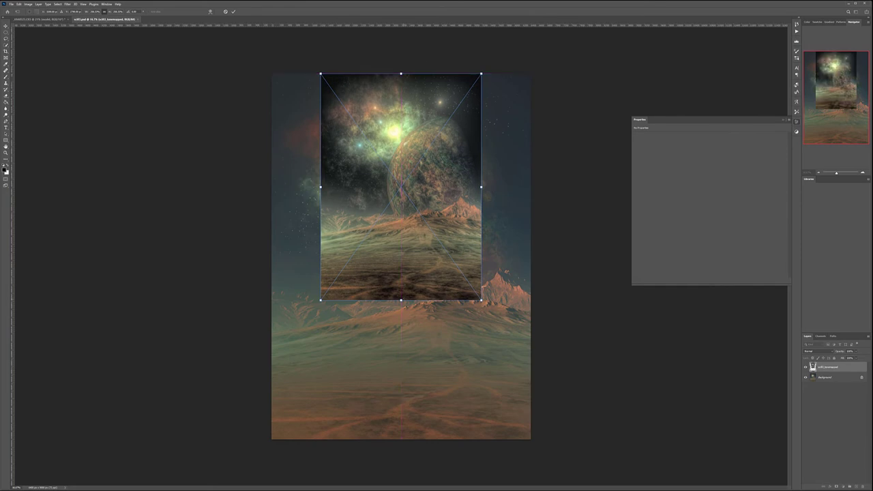
pyautogui.moveTo(417, 300); pyautogui.dragTo(420, 430)
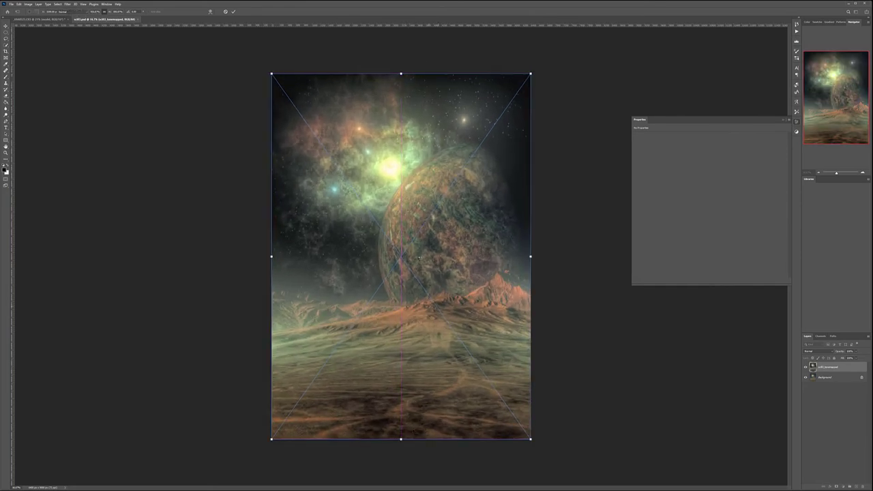
pyautogui.press('Return')
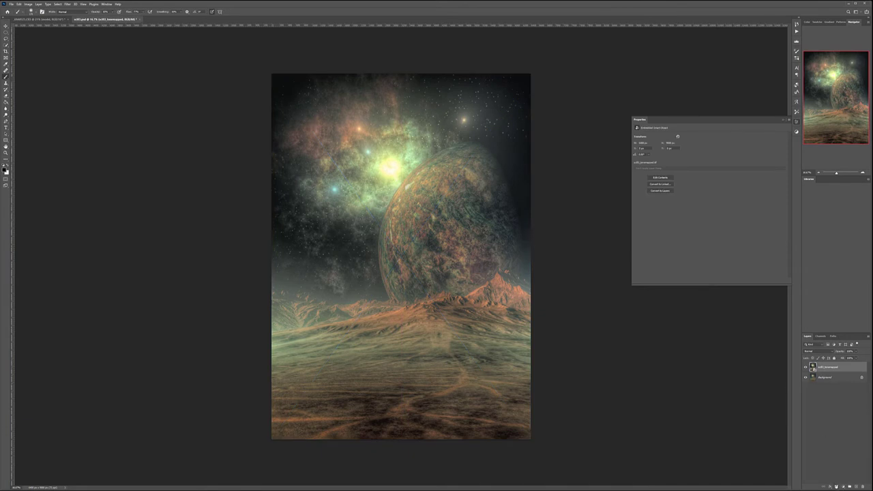
# - Hide the tone-mapped layer with a black mask and paint its detail back in over the foreground ground with a larger white brush
pyautogui.keyDown('alt'); pyautogui.click(836, 486); pyautogui.keyUp('alt')
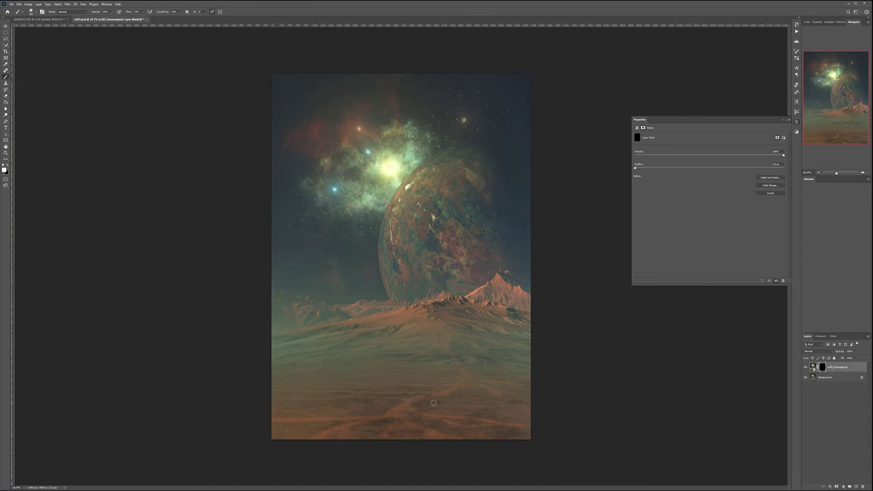
pyautogui.press(']')
pyautogui.press(']')
pyautogui.press(']')
pyautogui.press(']')
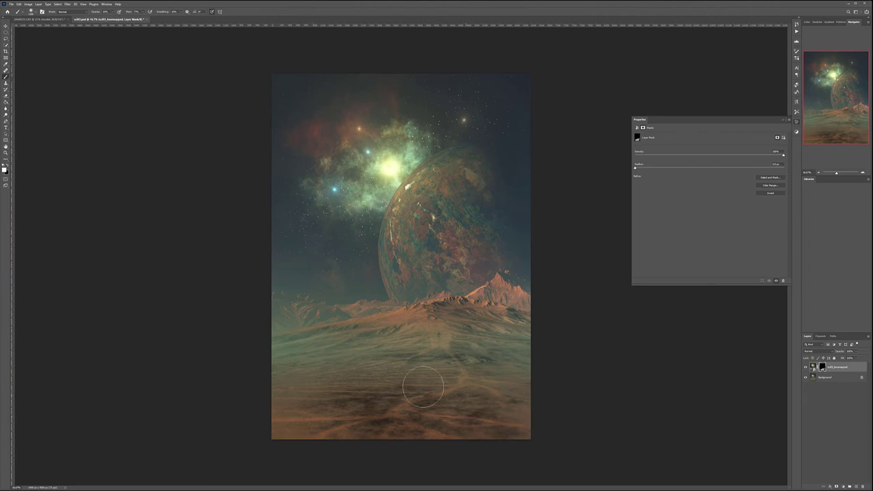
# - Stamp all visible layers into a new layer on top and rename it backdrop
pyautogui.hotkey('ctrl', 'shift', 'alt', 'e')
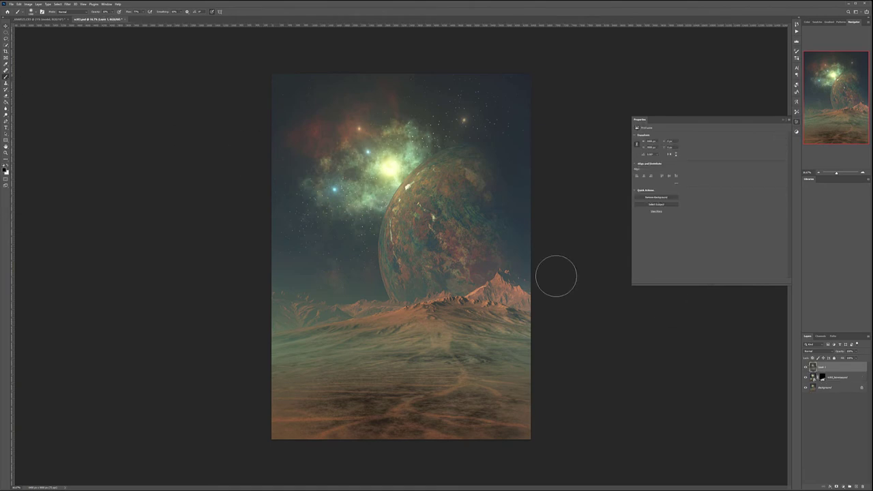
pyautogui.doubleClick(821, 367)
pyautogui.press('Return')
pyautogui.press('v')
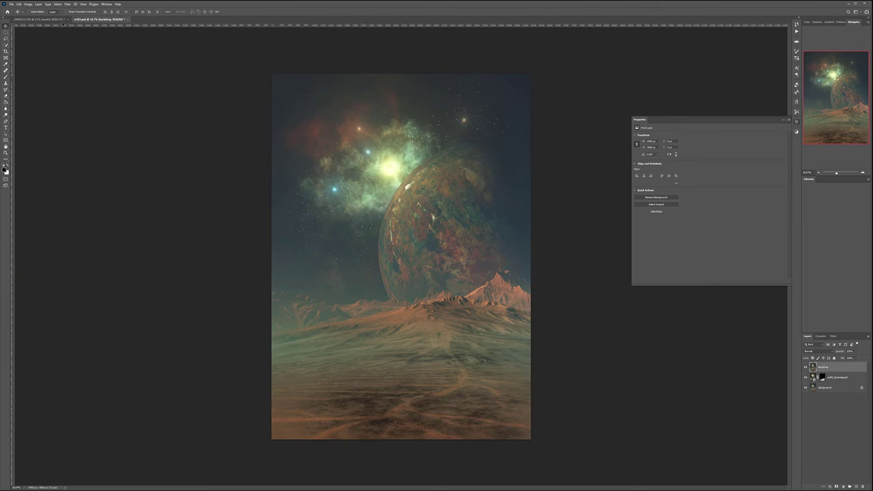
# - Copy the backdrop layer into the model document, accepting the different bit depth, and place it beneath the model layer
pyautogui.click(42, 19)
pyautogui.moveTo(277, 163); pyautogui.dragTo(91, 20)
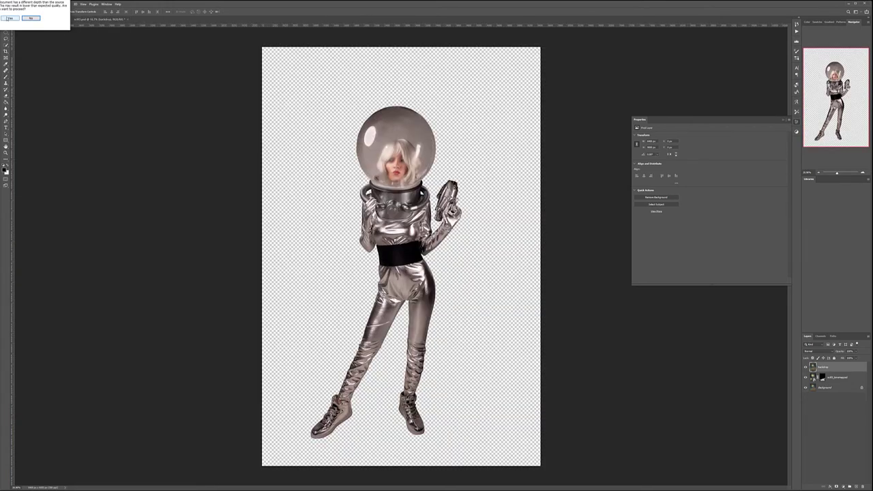
pyautogui.click(9, 18)
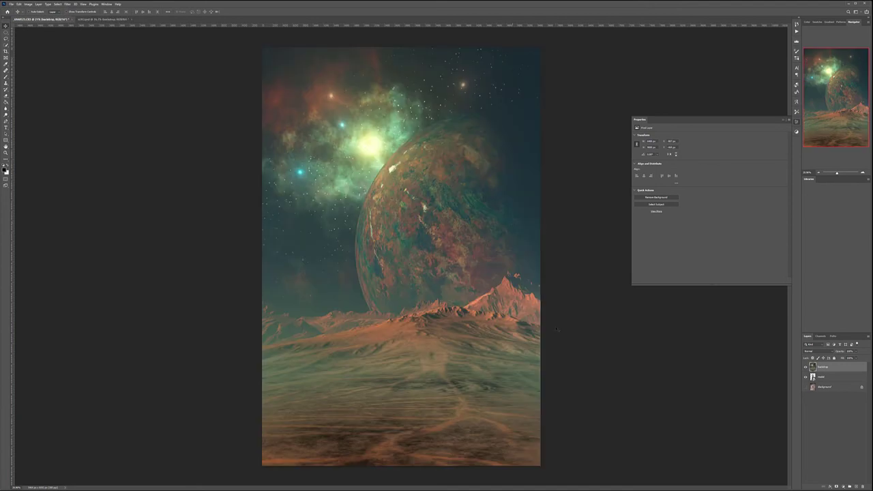
pyautogui.moveTo(838, 371); pyautogui.dragTo(837, 383)
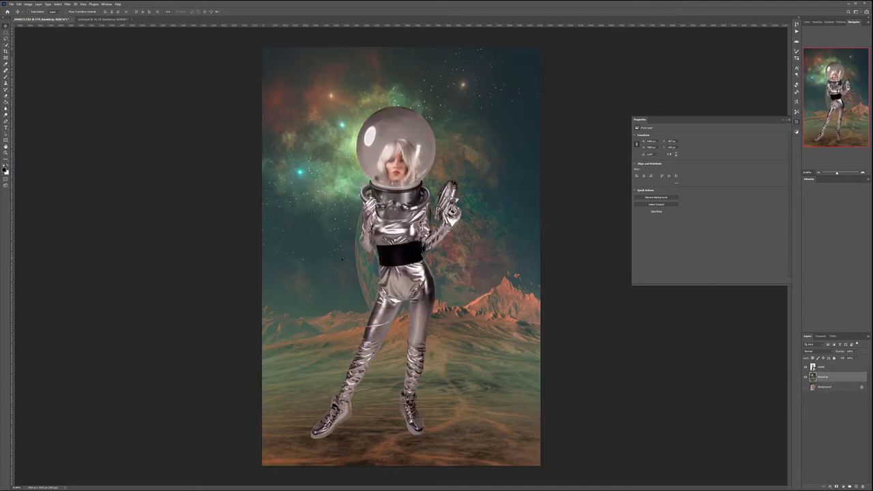
# - Crop the composite by adjusting all four edges to extend the canvas out around the model and backdrop
pyautogui.hotkey('ctrl', '-')
pyautogui.click(5, 51)
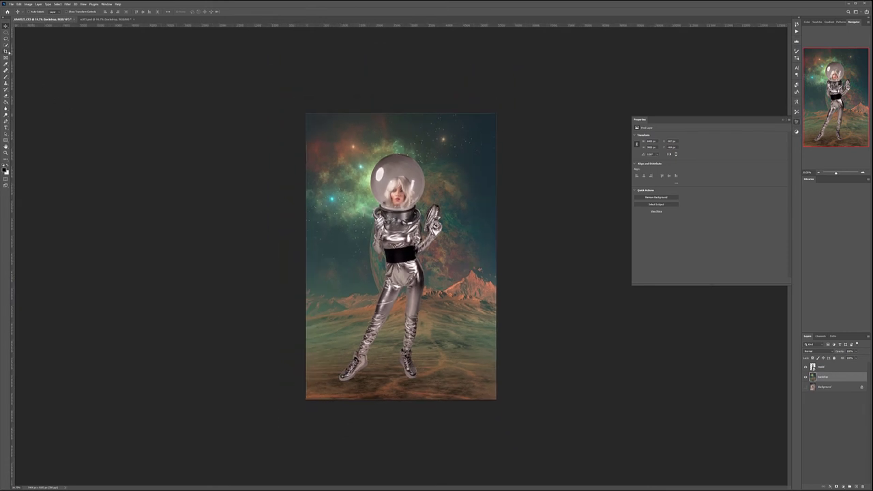
pyautogui.moveTo(400, 114); pyautogui.dragTo(402, 107)
pyautogui.moveTo(497, 256); pyautogui.dragTo(500, 253)
pyautogui.moveTo(401, 406); pyautogui.dragTo(403, 413)
pyautogui.moveTo(304, 256); pyautogui.dragTo(290, 255)
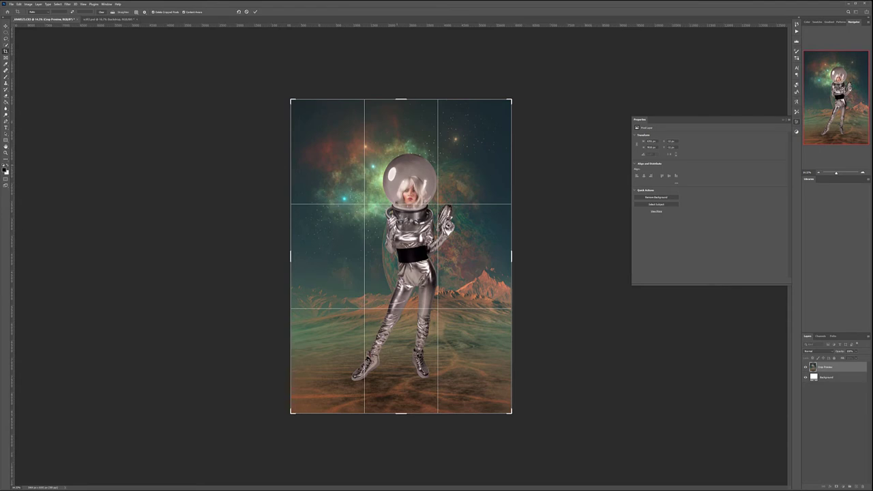
pyautogui.press('Return')
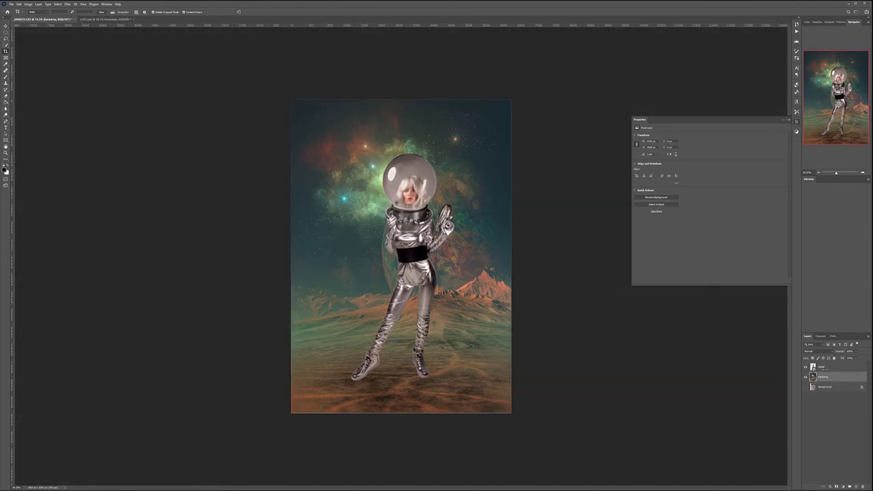
# - Scale down the model layer and position it centrally, with the feet on the ground near the canvas's lower edge
pyautogui.click(828, 367)
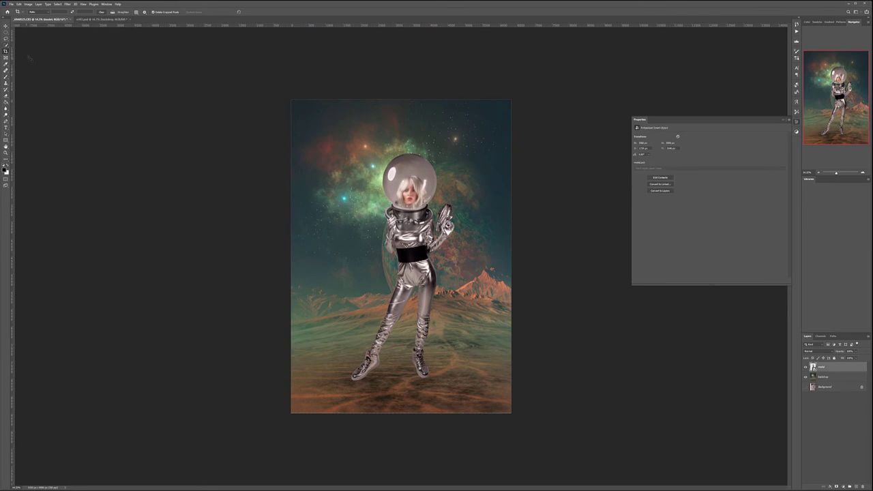
pyautogui.press('v')
pyautogui.moveTo(407, 201); pyautogui.dragTo(417, 227)
pyautogui.hotkey('ctrl', 't')
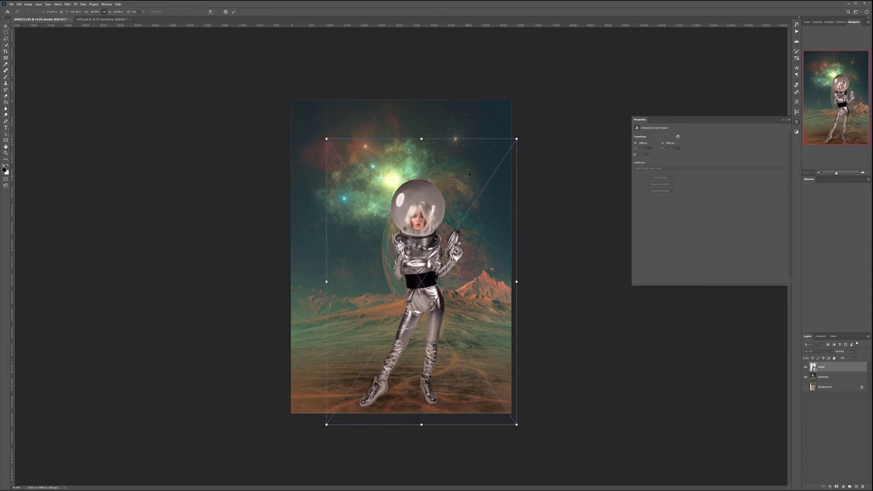
pyautogui.moveTo(517, 139); pyautogui.dragTo(495, 169)
pyautogui.moveTo(462, 261); pyautogui.dragTo(467, 251)
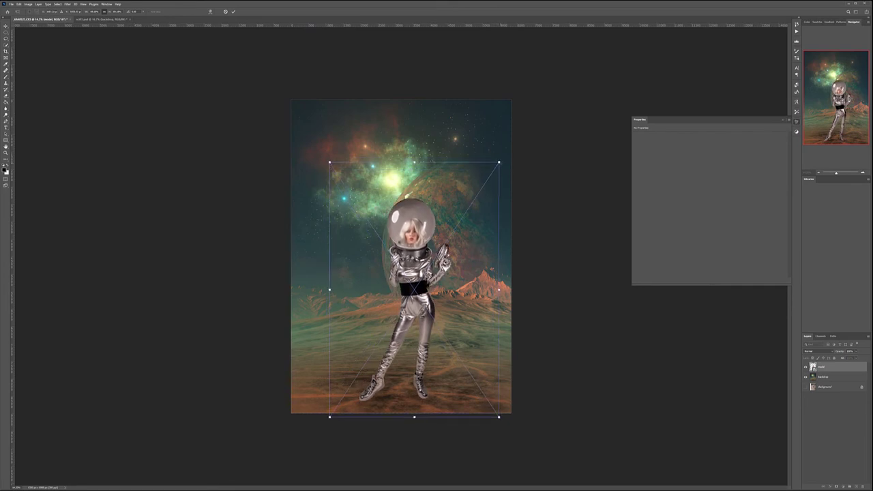
pyautogui.moveTo(499, 162); pyautogui.dragTo(494, 169)
pyautogui.moveTo(463, 239); pyautogui.dragTo(451, 245)
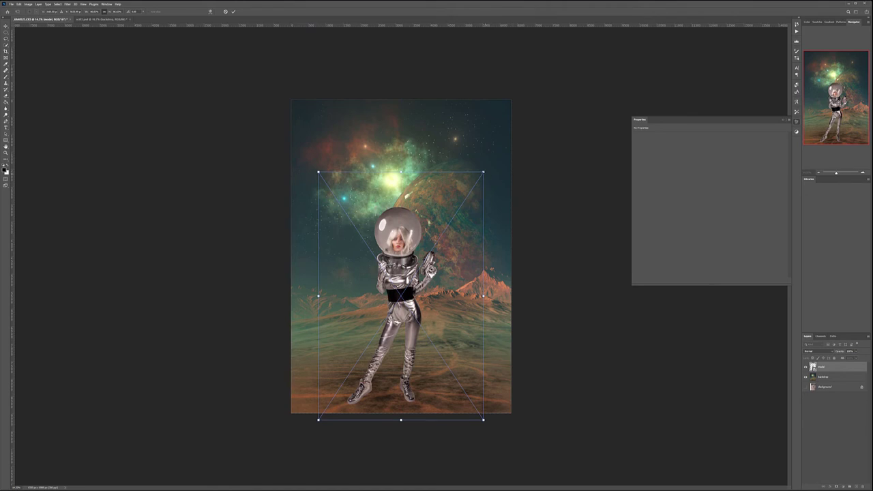
pyautogui.moveTo(484, 172)
pyautogui.mouseDown()
pyautogui.moveTo(491, 164)
pyautogui.moveTo(482, 173)
pyautogui.mouseUp()
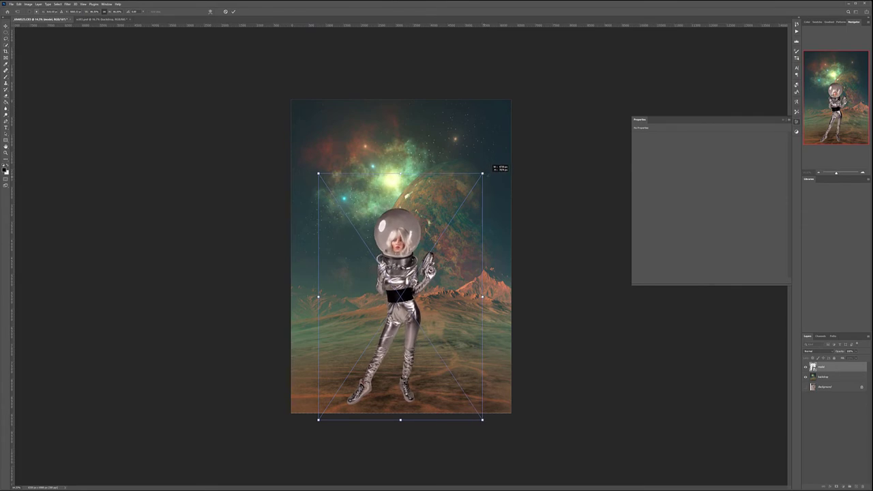
pyautogui.press('Return')
pyautogui.moveTo(400, 272); pyautogui.dragTo(403, 273)
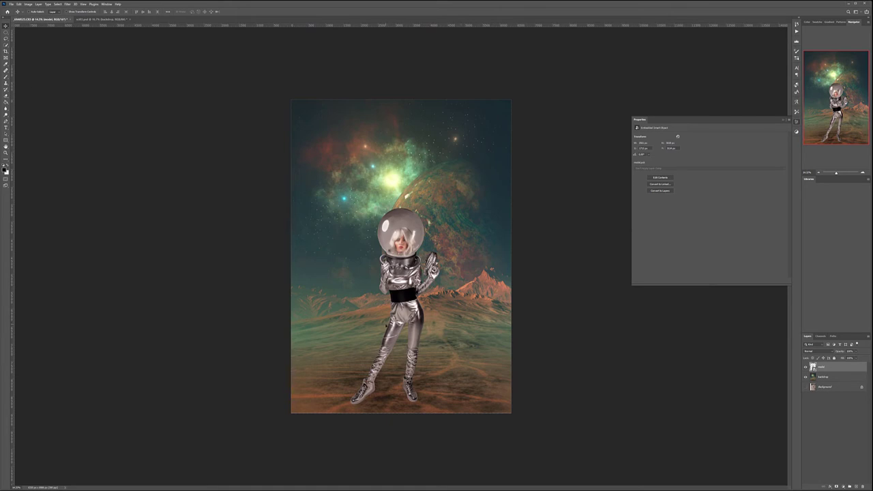
# - Add a new layer between the model and backdrop layers, name it sh d, and activate the Brush tool
pyautogui.scroll(2, 386, 329)
pyautogui.moveTo(450, 376); pyautogui.dragTo(425, 234)
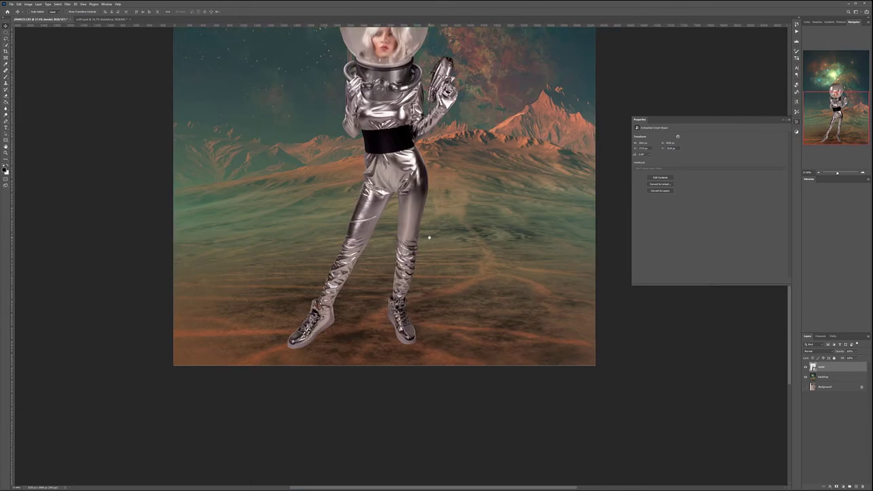
pyautogui.hotkey('ctrl', '0')
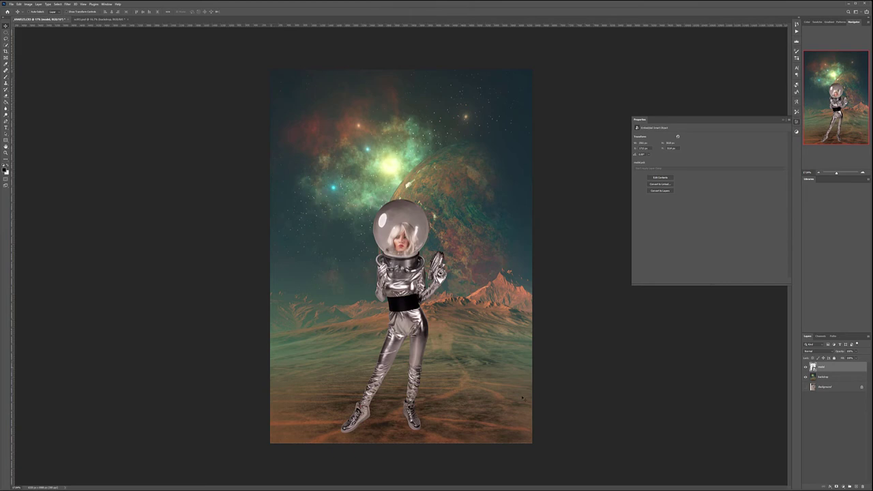
pyautogui.click(832, 378)
pyautogui.click(855, 486)
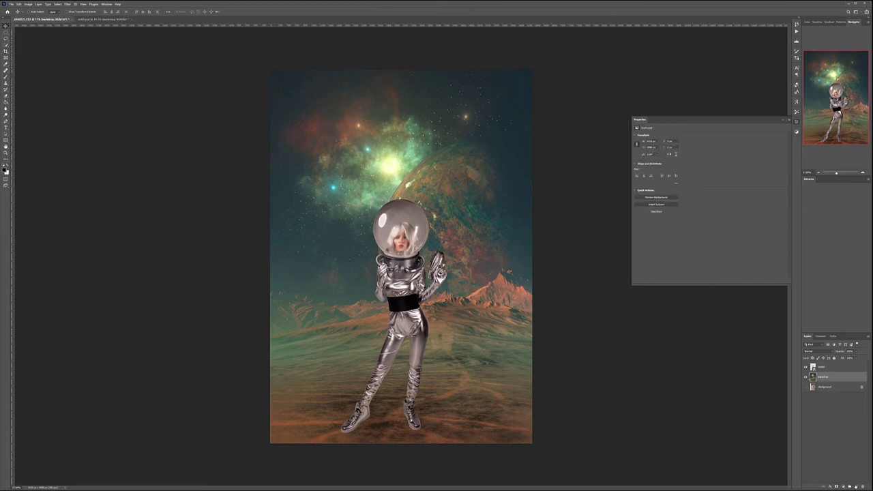
pyautogui.doubleClick(822, 377)
pyautogui.write('sh')
pyautogui.press('Return')
pyautogui.press('b')
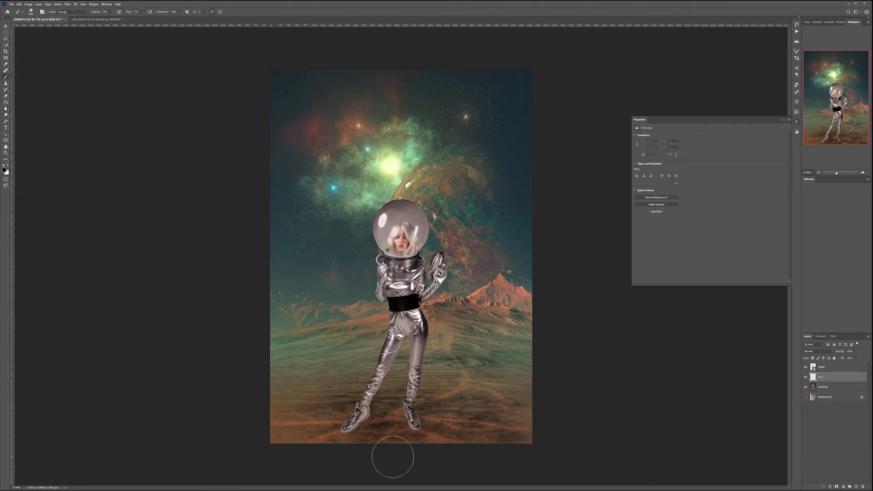
# - Examine the model's feet, suit and helmet against the backdrop to judge shadows and tonal match
pyautogui.hotkey('ctrl', '+')
pyautogui.scroll(3, 392, 455)
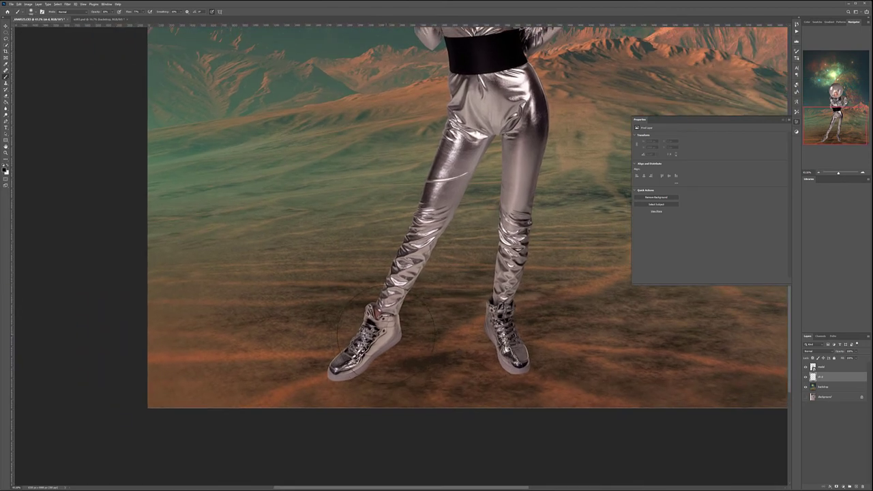
pyautogui.scroll(-4, 482, 220)
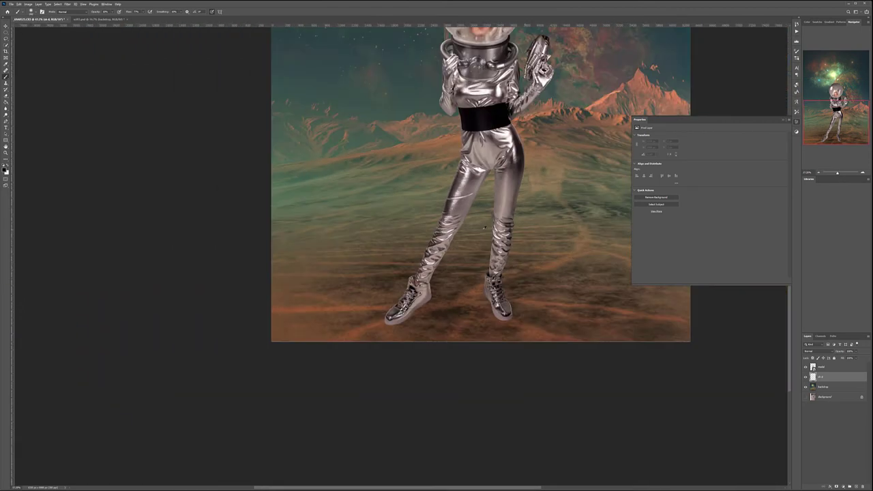
pyautogui.scroll(2, 482, 220)
pyautogui.scroll(2, 379, 372)
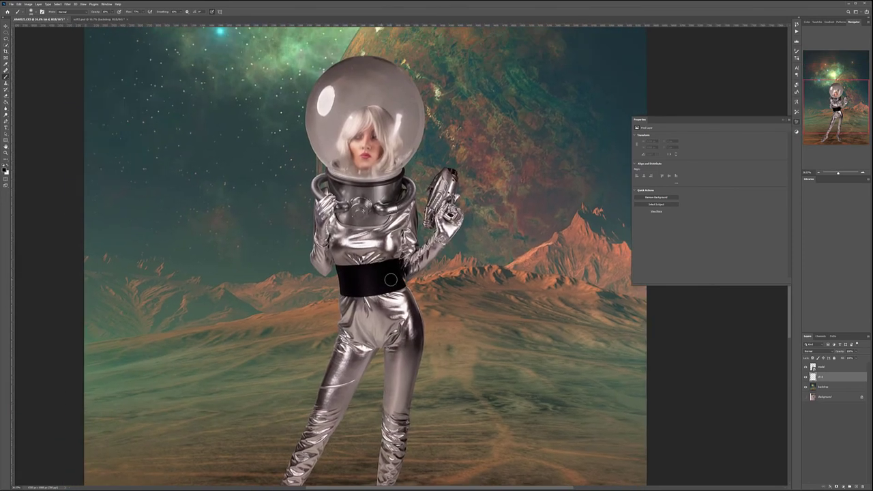
pyautogui.scroll(-1, 390, 279)
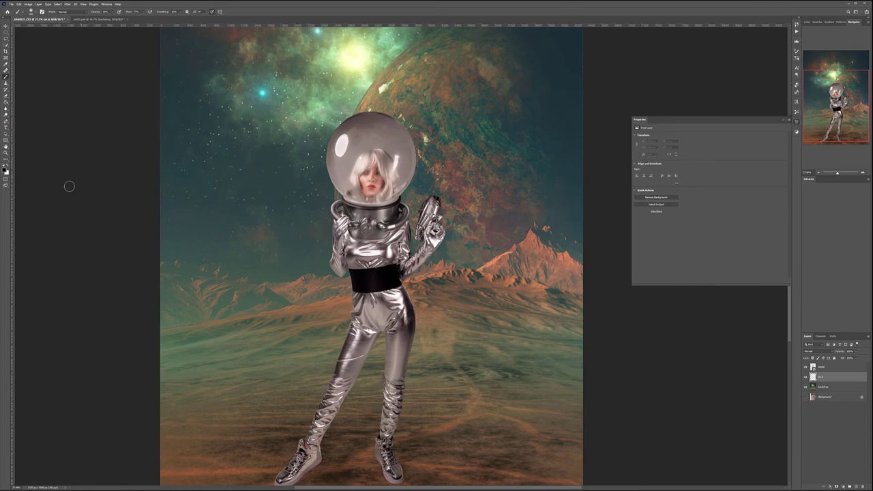
pyautogui.scroll(-1, 332, 330)
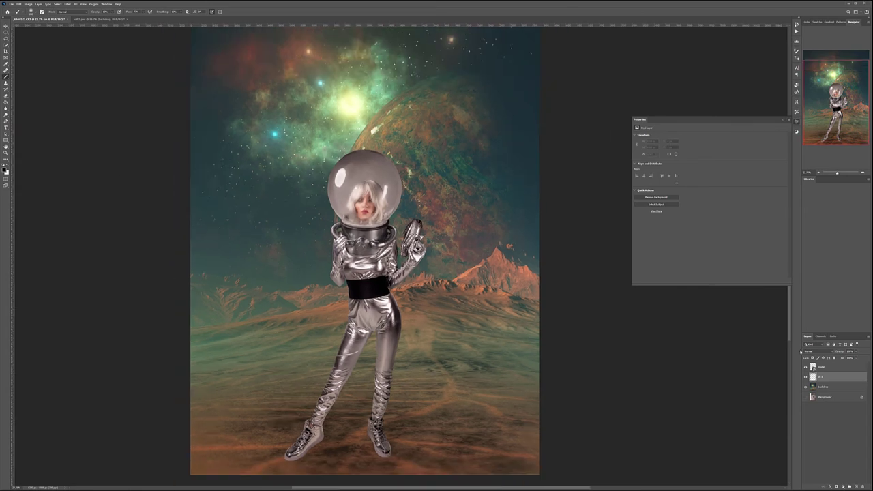
# - Clip a renamed Curves adjustment layer to the model and soften its contrast by slightly raising the black point and lowering the white point
pyautogui.click(813, 367)
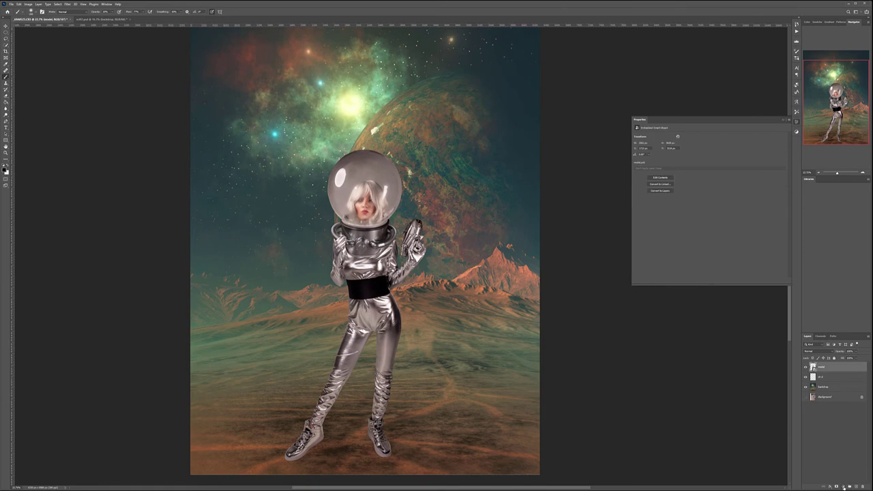
pyautogui.click(844, 487)
pyautogui.click(863, 425)
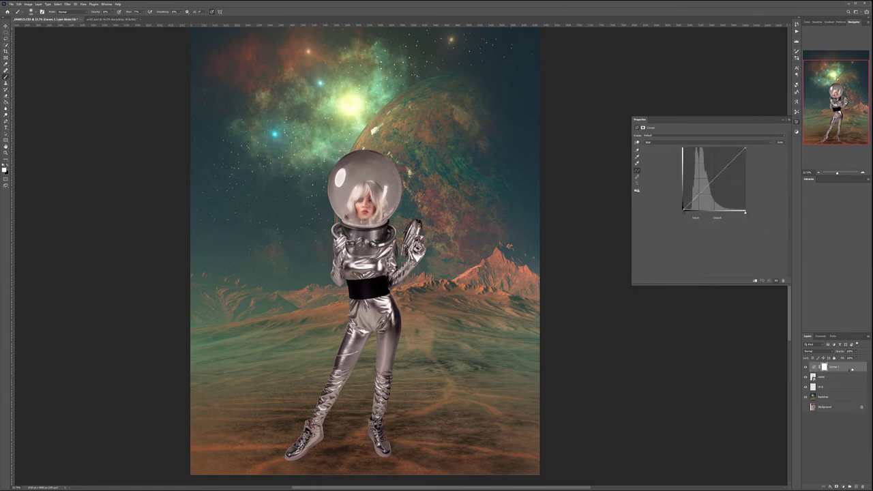
pyautogui.doubleClick(838, 366)
pyautogui.write('c')
pyautogui.press('Return')
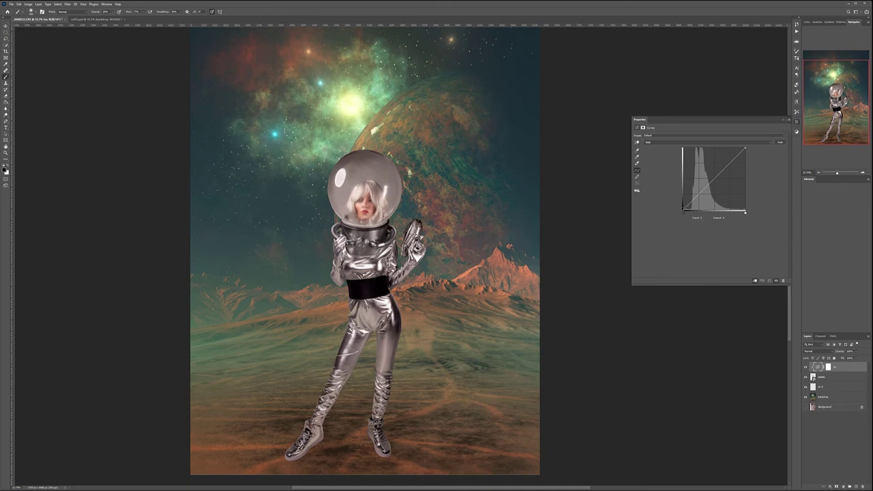
pyautogui.moveTo(683, 209); pyautogui.dragTo(683, 205)
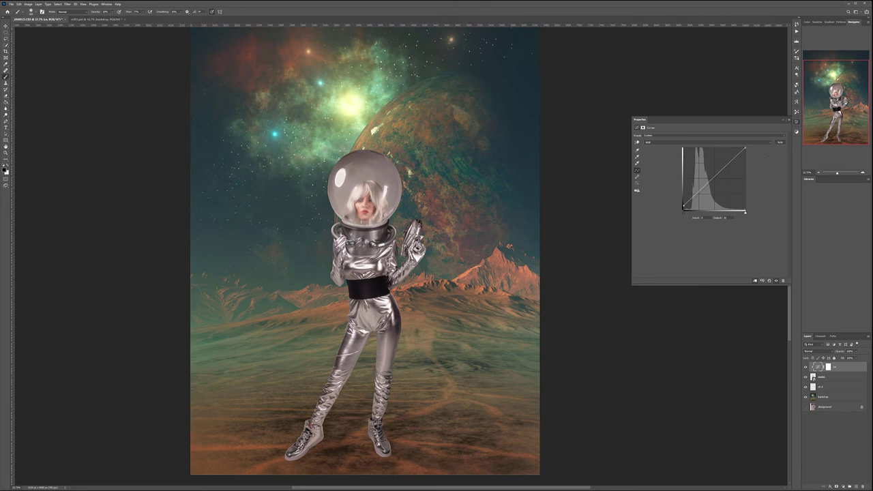
pyautogui.moveTo(745, 147); pyautogui.dragTo(745, 153)
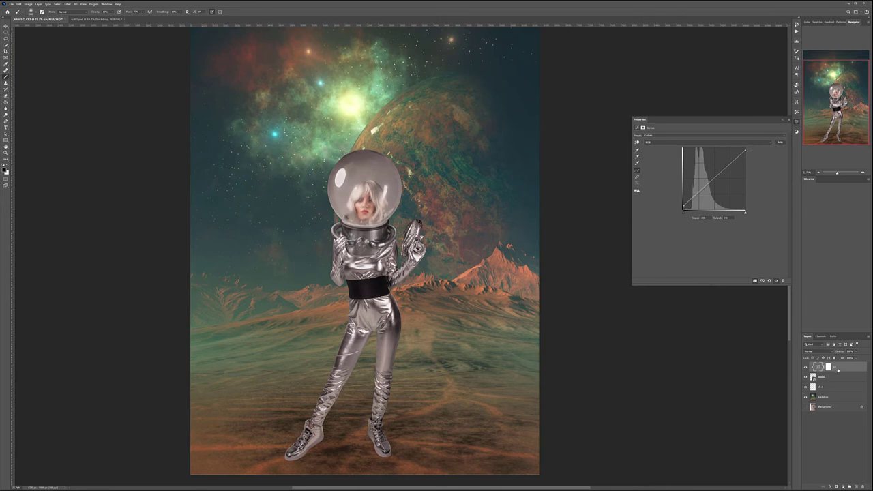
# - Add a second Curves adjustment layer above the first, rename it and clip it to the model
pyautogui.click(843, 486)
pyautogui.click(849, 420)
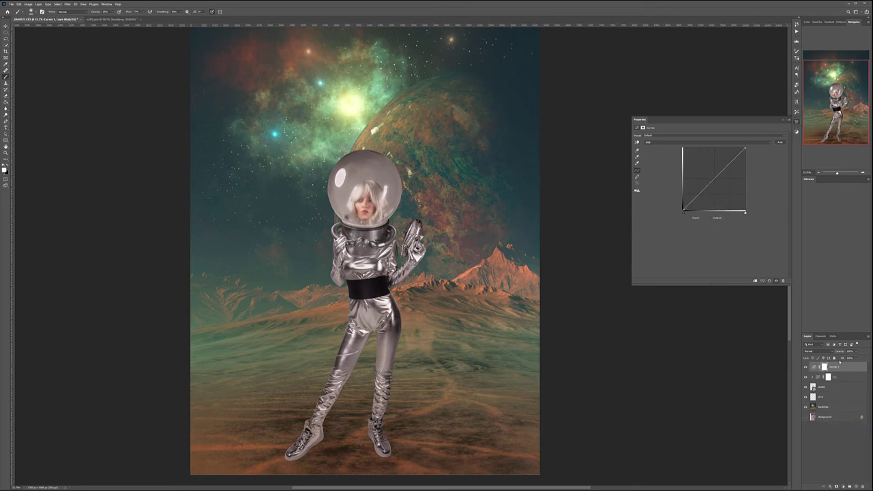
pyautogui.doubleClick(834, 366)
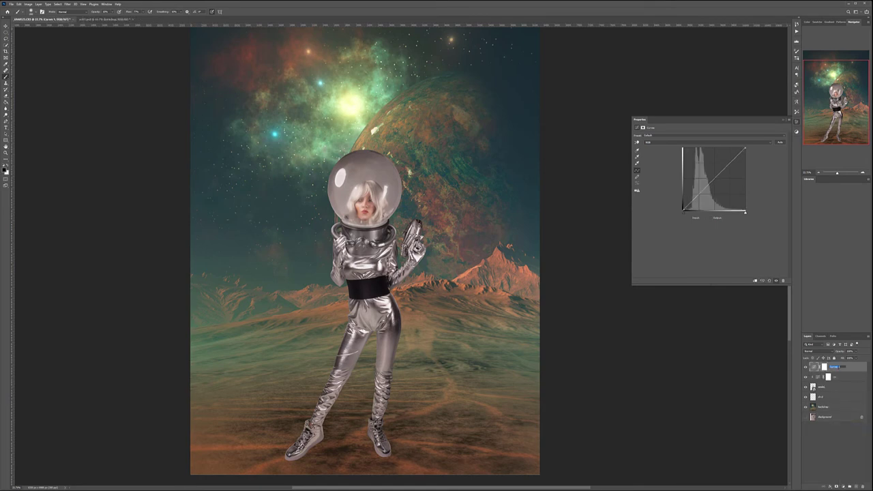
pyautogui.press('Return')
pyautogui.keyDown('alt'); pyautogui.click(856, 370); pyautogui.keyUp('alt')
# - Adjust the Blue and Red channel curves of the upper Curves layer to match the suit's colour to the backdrop
pyautogui.click(665, 142)
pyautogui.click(665, 157)
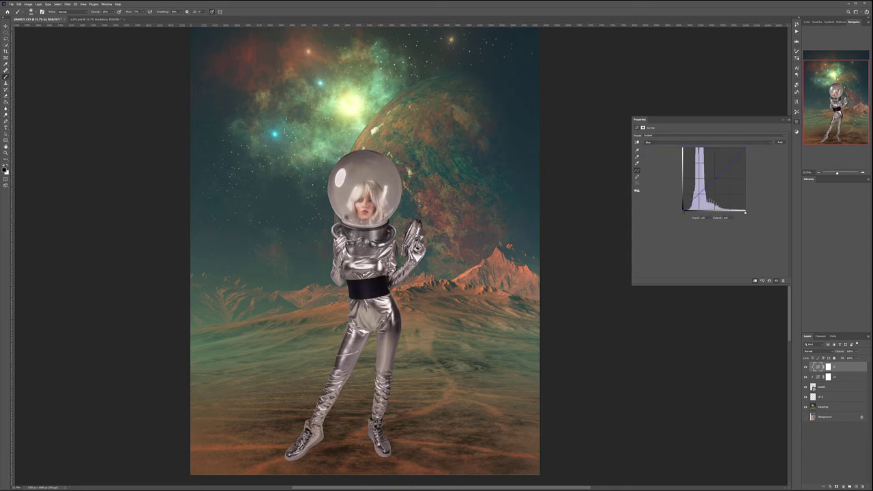
pyautogui.click(687, 142)
pyautogui.click(687, 148)
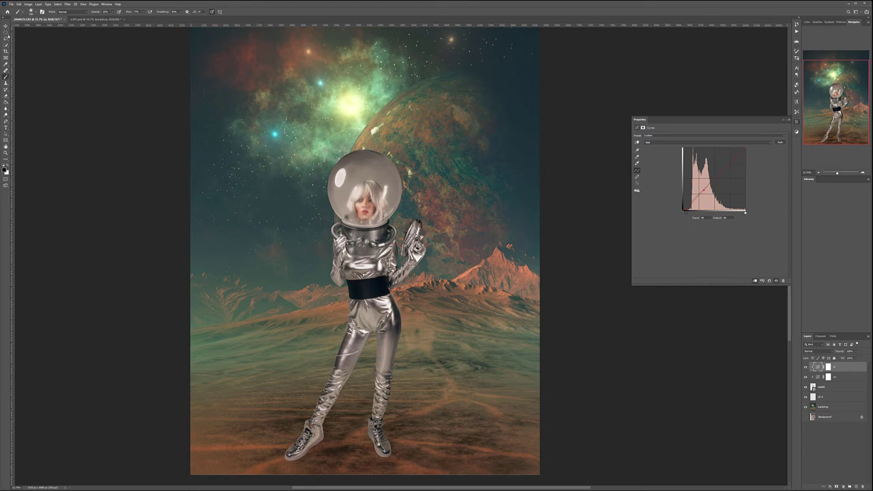
# - Prepare the sh d layer for brush painting near the feet and set its blend mode to Multiply
pyautogui.press('v')
pyautogui.scroll(-3, 414, 238)
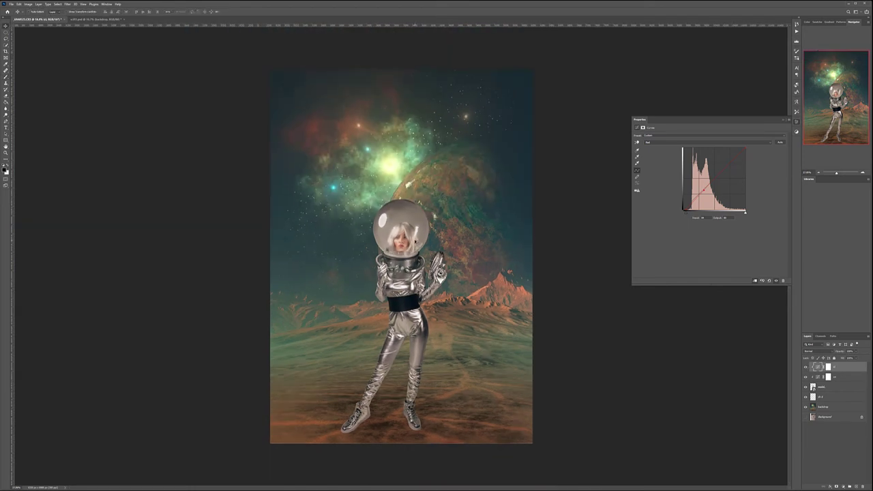
pyautogui.scroll(1, 454, 367)
pyautogui.click(835, 387)
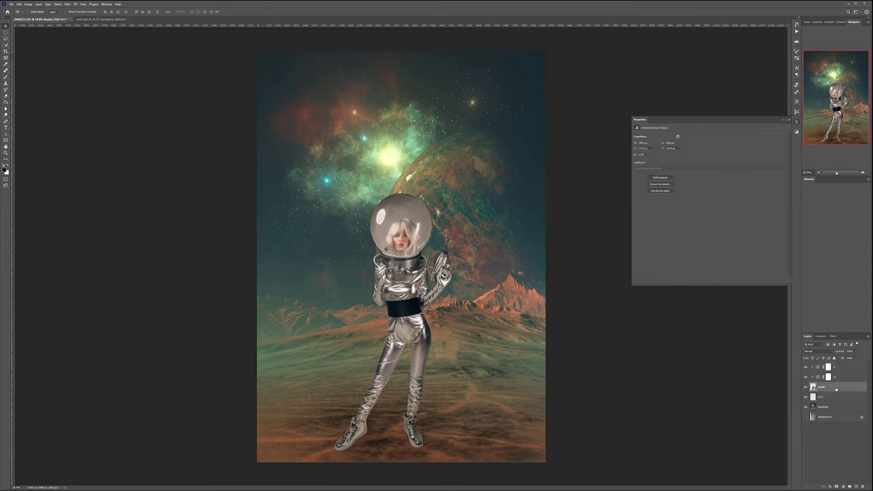
pyautogui.click(831, 396)
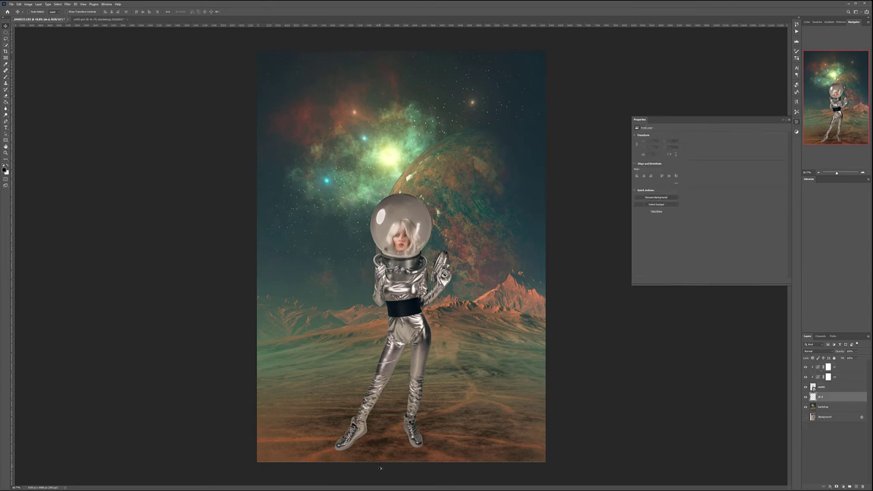
pyautogui.scroll(2, 380, 468)
pyautogui.moveTo(409, 422); pyautogui.dragTo(401, 307)
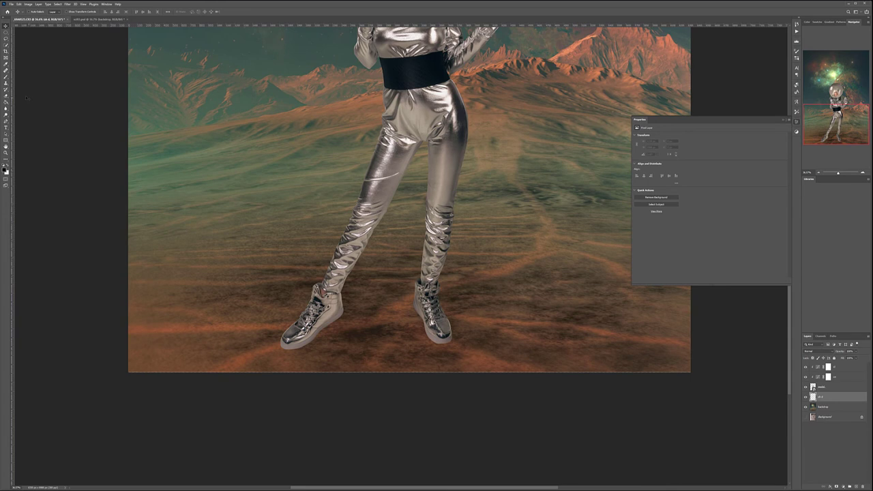
pyautogui.click(6, 77)
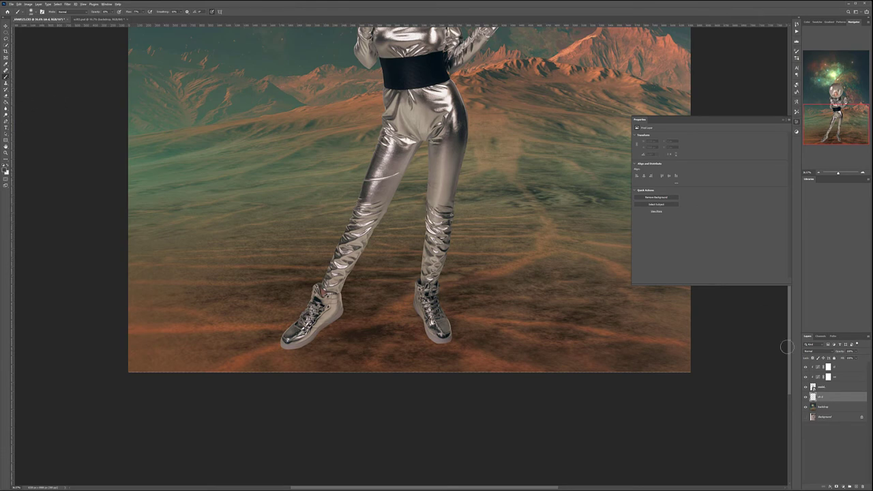
pyautogui.click(821, 352)
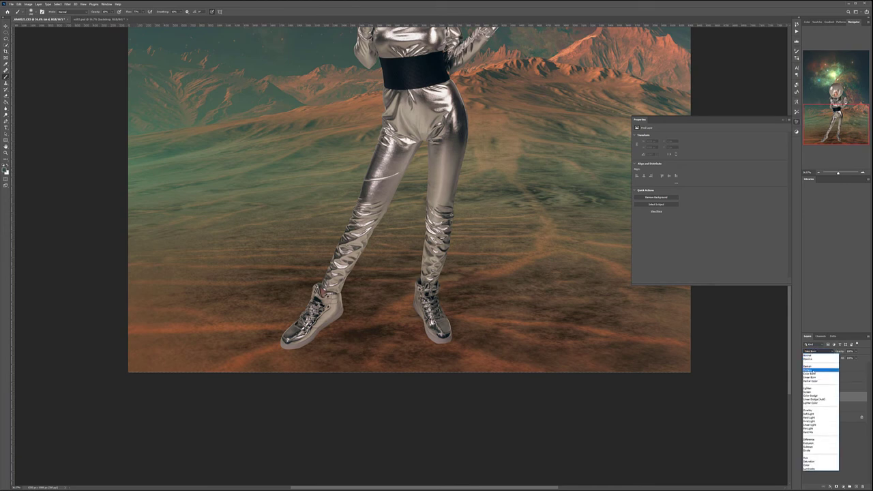
pyautogui.click(815, 370)
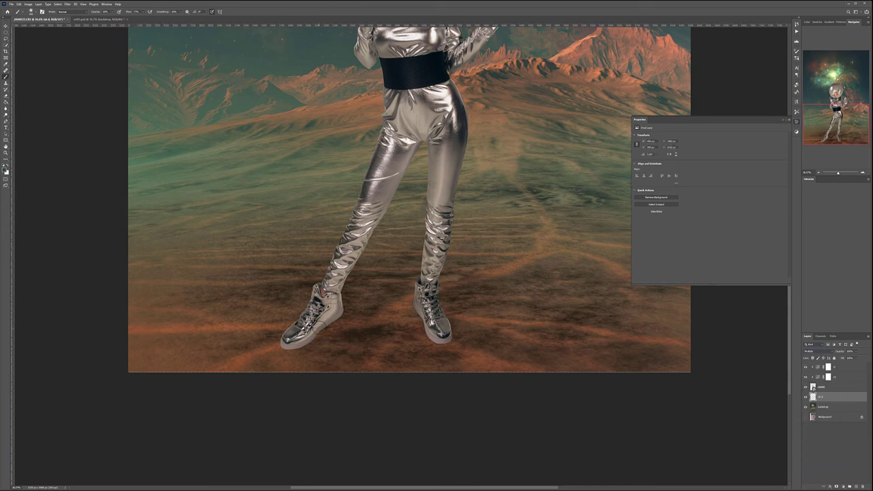
# - Paint soft contact shadows on the ground around the soles of both shoes on the sh d layer
pyautogui.scroll(5, 306, 344)
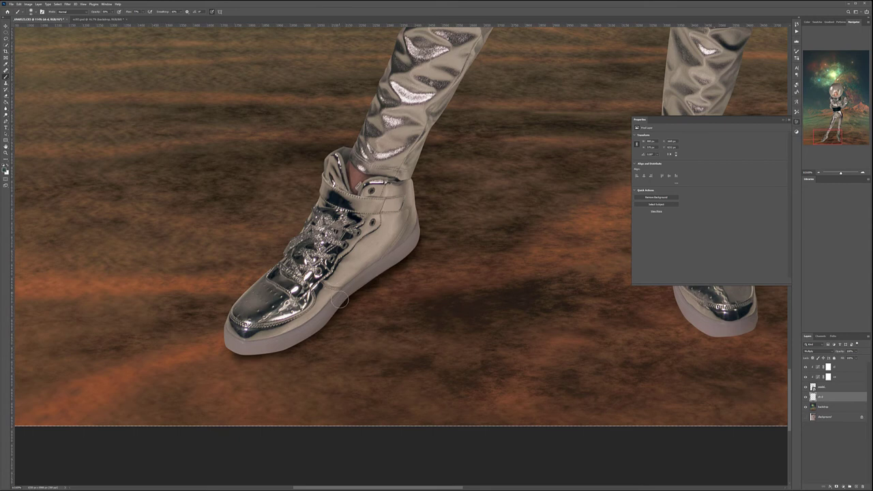
pyautogui.moveTo(587, 325); pyautogui.dragTo(358, 317)
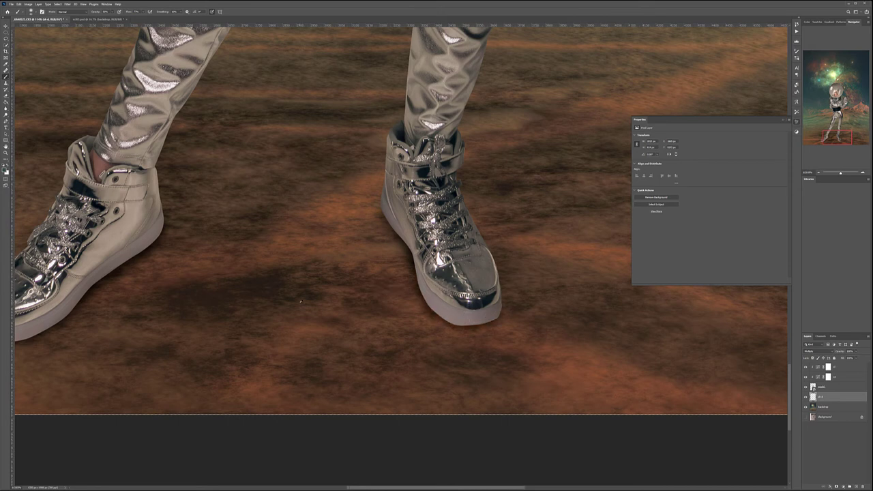
pyautogui.scroll(-5, 297, 300)
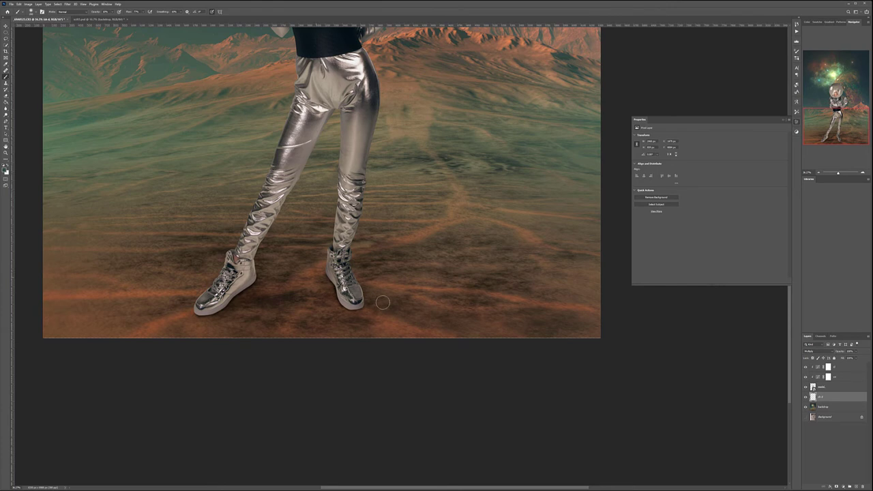
pyautogui.scroll(-2, 340, 284)
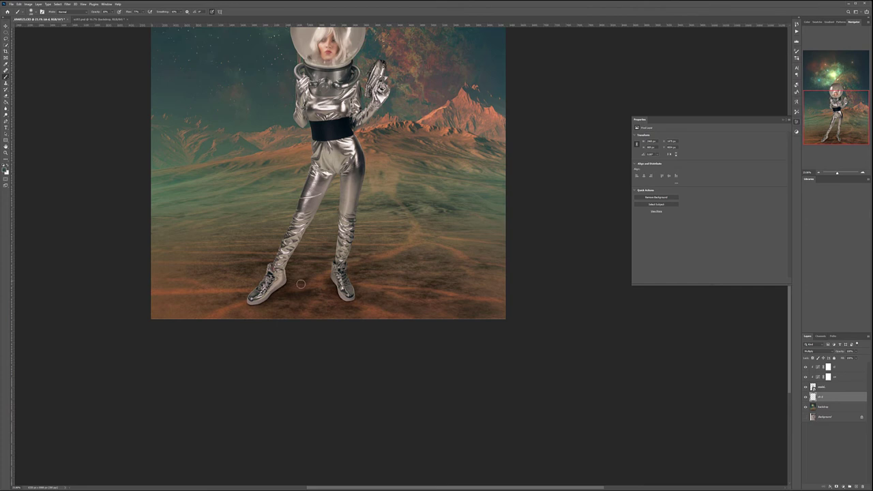
# - Add a renamed layer clipped to the model directly above it and set its blend mode to Multiply
pyautogui.click(844, 386)
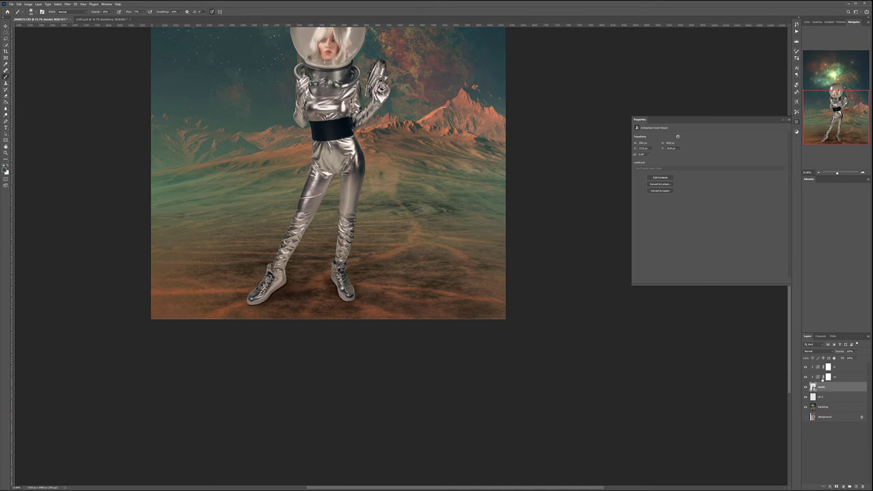
pyautogui.click(855, 486)
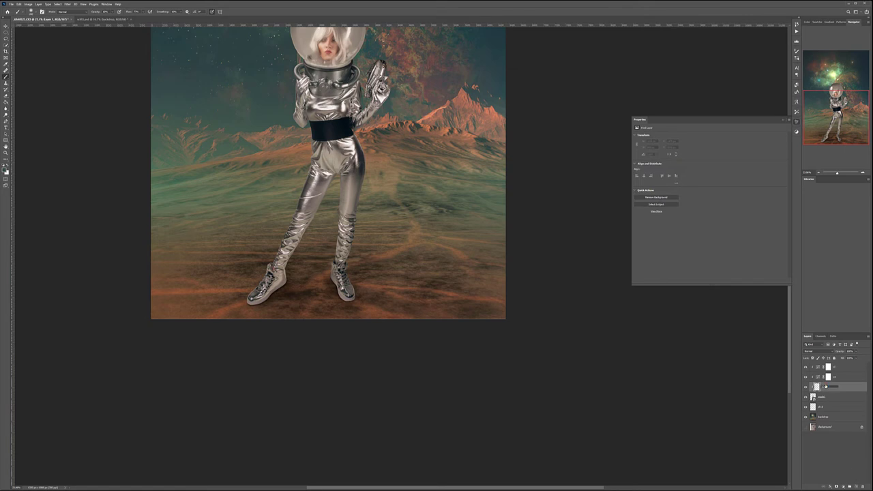
pyautogui.press('Return')
pyautogui.scroll(2, 264, 311)
pyautogui.scroll(4, 273, 334)
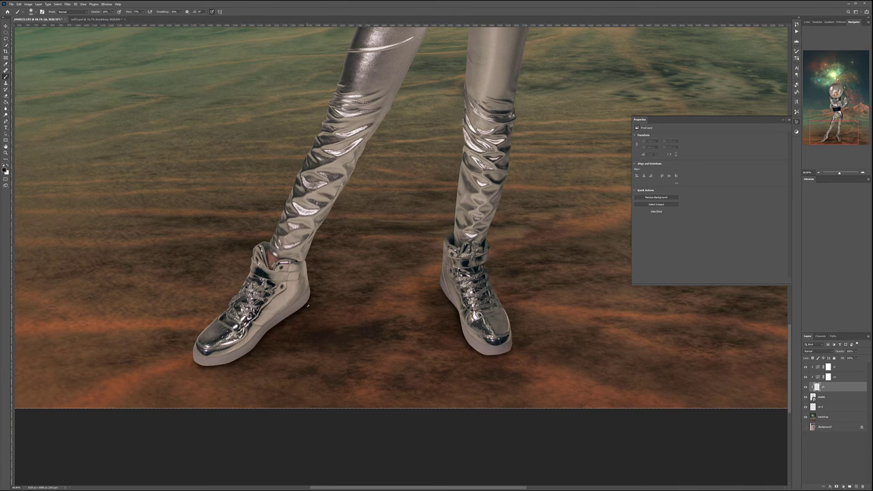
pyautogui.moveTo(297, 304); pyautogui.dragTo(305, 296)
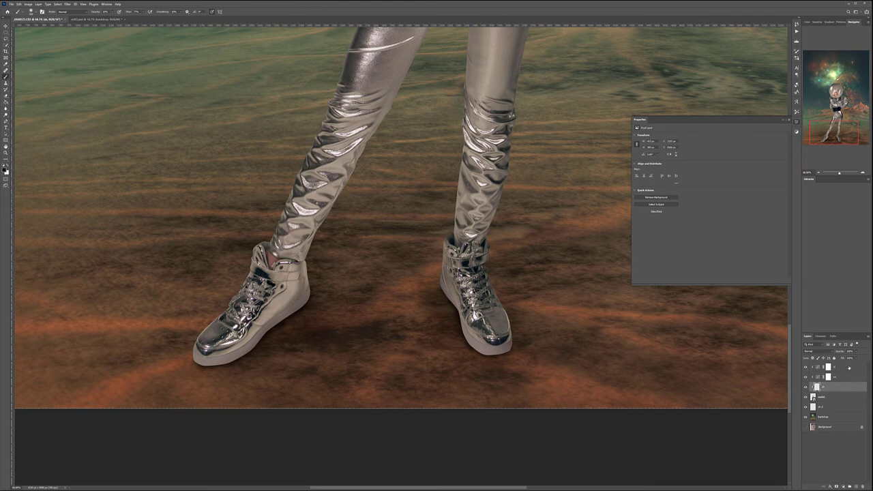
pyautogui.click(817, 351)
pyautogui.click(818, 370)
# - Paint shading along both shoe soles, refining the right-hand shoe's sole edge with a smaller brush
pyautogui.moveTo(317, 297)
pyautogui.mouseDown()
pyautogui.moveTo(274, 336)
pyautogui.moveTo(281, 347)
pyautogui.moveTo(256, 345)
pyautogui.moveTo(247, 354)
pyautogui.moveTo(268, 347)
pyautogui.moveTo(206, 369)
pyautogui.moveTo(215, 371)
pyautogui.moveTo(189, 363)
pyautogui.moveTo(241, 368)
pyautogui.moveTo(225, 365)
pyautogui.moveTo(271, 346)
pyautogui.moveTo(268, 334)
pyautogui.moveTo(313, 302)
pyautogui.moveTo(294, 312)
pyautogui.moveTo(300, 306)
pyautogui.moveTo(328, 297)
pyautogui.moveTo(207, 376)
pyautogui.mouseUp()
pyautogui.moveTo(449, 307)
pyautogui.mouseDown()
pyautogui.moveTo(489, 362)
pyautogui.moveTo(481, 352)
pyautogui.moveTo(524, 352)
pyautogui.moveTo(445, 359)
pyautogui.moveTo(492, 349)
pyautogui.moveTo(461, 360)
pyautogui.moveTo(511, 357)
pyautogui.moveTo(471, 361)
pyautogui.moveTo(516, 347)
pyautogui.moveTo(477, 349)
pyautogui.moveTo(488, 375)
pyautogui.mouseUp()
pyautogui.scroll(3, 488, 374)
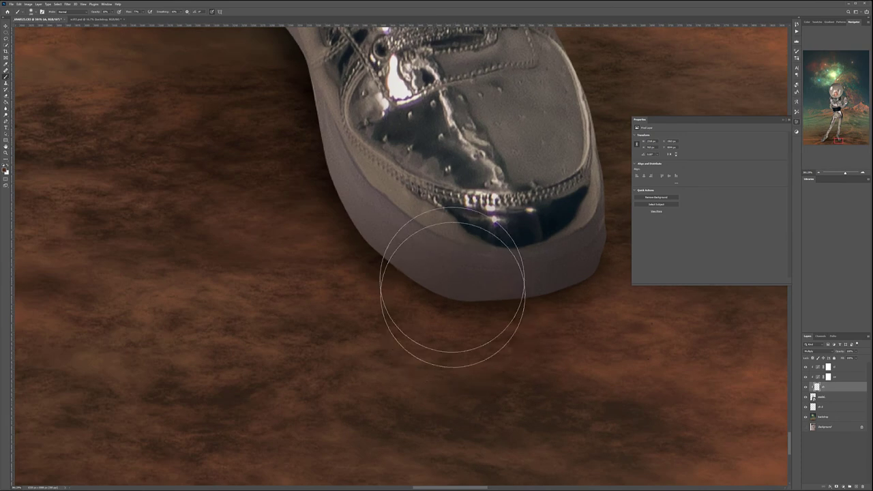
pyautogui.press('[')
pyautogui.press('[')
pyautogui.press('[')
pyautogui.press('[')
pyautogui.press('[')
pyautogui.moveTo(394, 265)
pyautogui.mouseDown()
pyautogui.moveTo(368, 242)
pyautogui.moveTo(406, 284)
pyautogui.moveTo(342, 206)
pyautogui.moveTo(463, 303)
pyautogui.mouseUp()
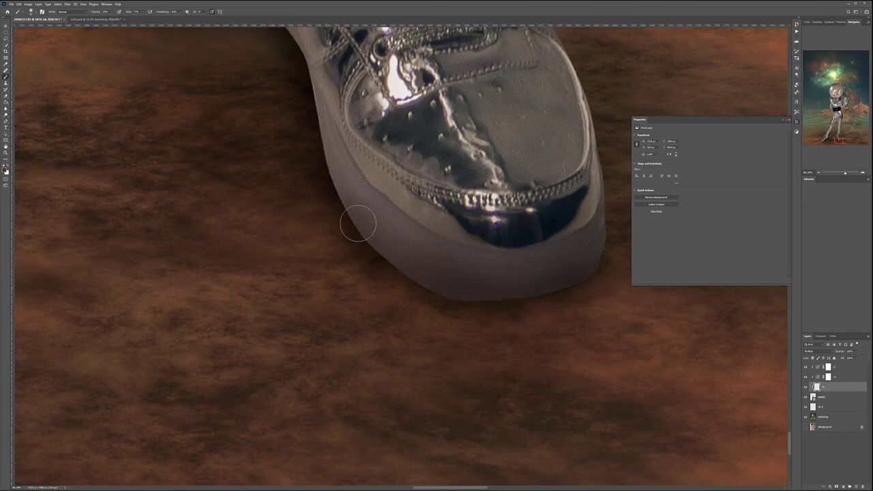
pyautogui.moveTo(302, 156); pyautogui.dragTo(446, 311)
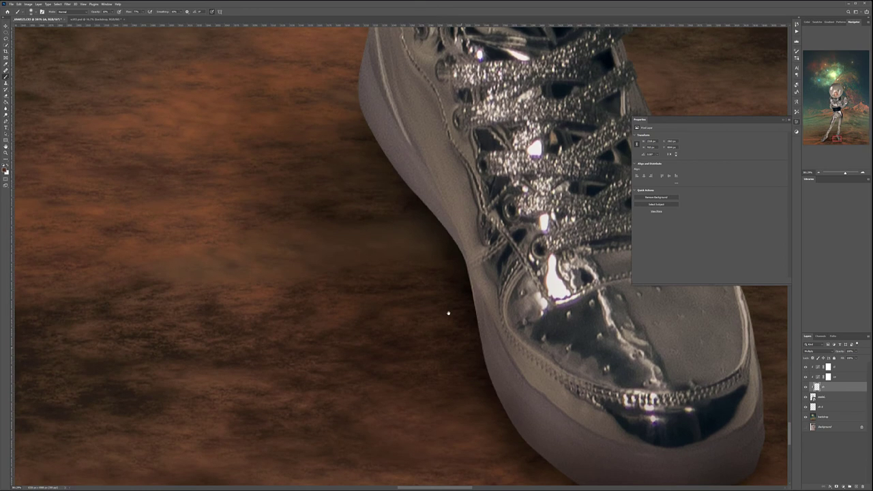
pyautogui.moveTo(361, 99)
pyautogui.mouseDown()
pyautogui.moveTo(411, 160)
pyautogui.moveTo(383, 122)
pyautogui.moveTo(408, 176)
pyautogui.moveTo(370, 131)
pyautogui.moveTo(375, 140)
pyautogui.moveTo(425, 187)
pyautogui.moveTo(440, 217)
pyautogui.moveTo(407, 184)
pyautogui.moveTo(458, 240)
pyautogui.moveTo(448, 214)
pyautogui.moveTo(452, 238)
pyautogui.moveTo(399, 162)
pyautogui.moveTo(363, 63)
pyautogui.mouseUp()
pyautogui.moveTo(448, 311)
pyautogui.mouseDown()
pyautogui.moveTo(469, 303)
pyautogui.moveTo(469, 284)
pyautogui.moveTo(481, 314)
pyautogui.mouseUp()
# - Paint shading along the left-hand shoe's sole from heel to toe on the clipped Multiply layer
pyautogui.press('space')
pyautogui.hscroll(-5, 255, 217)
pyautogui.moveTo(300, 237); pyautogui.dragTo(398, 133)
pyautogui.moveTo(339, 210)
pyautogui.mouseDown()
pyautogui.moveTo(382, 165)
pyautogui.moveTo(392, 110)
pyautogui.mouseUp()
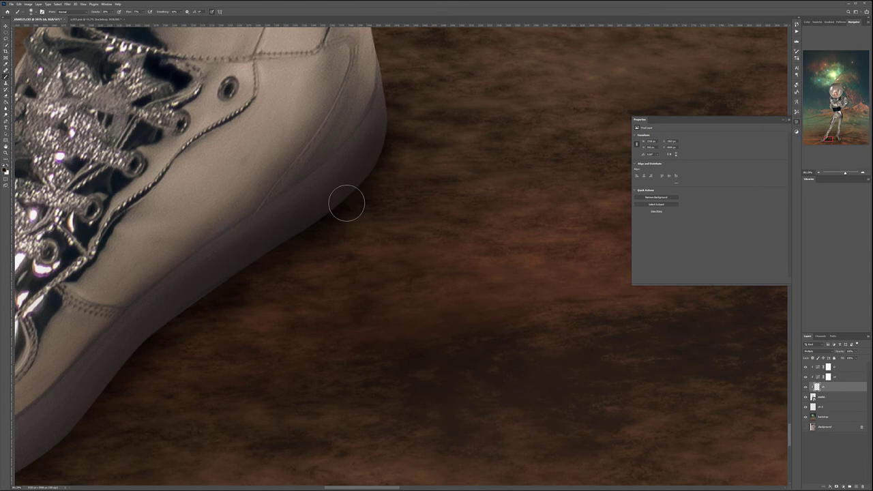
pyautogui.moveTo(366, 176)
pyautogui.mouseDown()
pyautogui.moveTo(311, 235)
pyautogui.moveTo(214, 303)
pyautogui.moveTo(225, 270)
pyautogui.moveTo(293, 235)
pyautogui.moveTo(203, 292)
pyautogui.mouseUp()
pyautogui.moveTo(219, 392)
pyautogui.mouseDown()
pyautogui.moveTo(379, 209)
pyautogui.moveTo(405, 197)
pyautogui.mouseUp()
pyautogui.moveTo(219, 289)
pyautogui.mouseDown()
pyautogui.moveTo(412, 233)
pyautogui.moveTo(83, 278)
pyautogui.moveTo(211, 287)
pyautogui.moveTo(150, 307)
pyautogui.mouseUp()
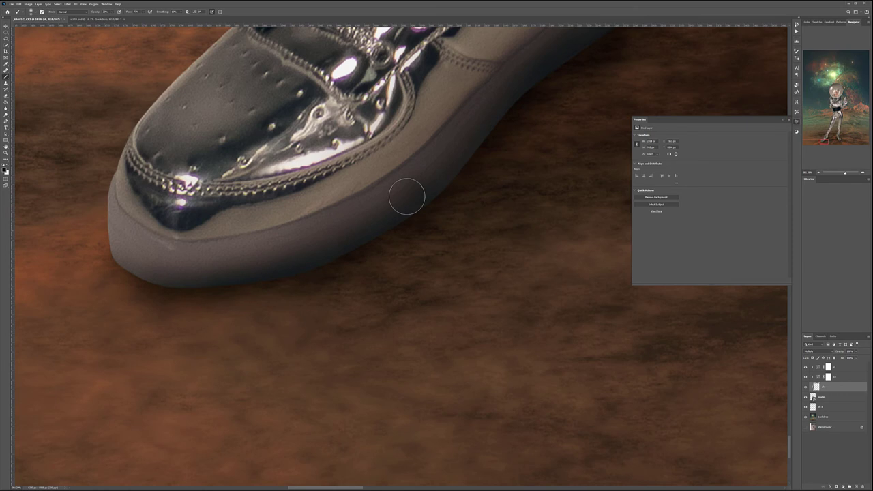
pyautogui.scroll(-10, 386, 282)
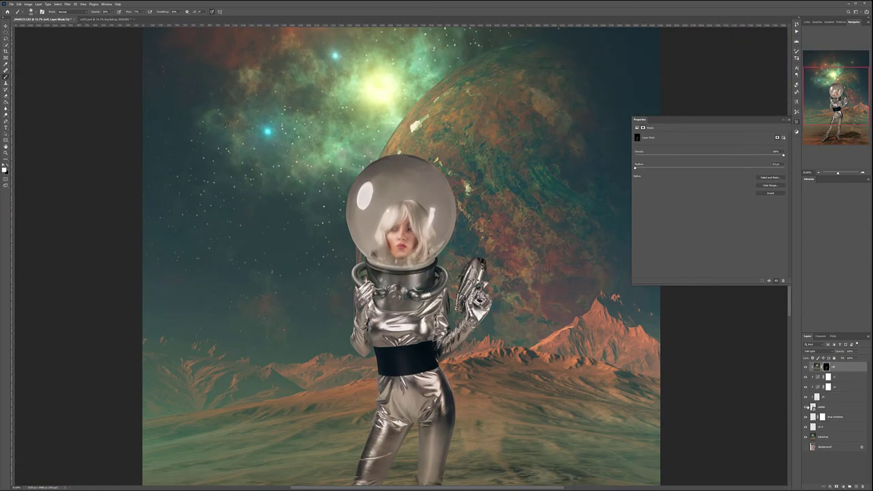
# - Copy an elliptical helmet-sized area of the backdrop layer to a new layer and move it to the top of the stack
pyautogui.click(832, 438)
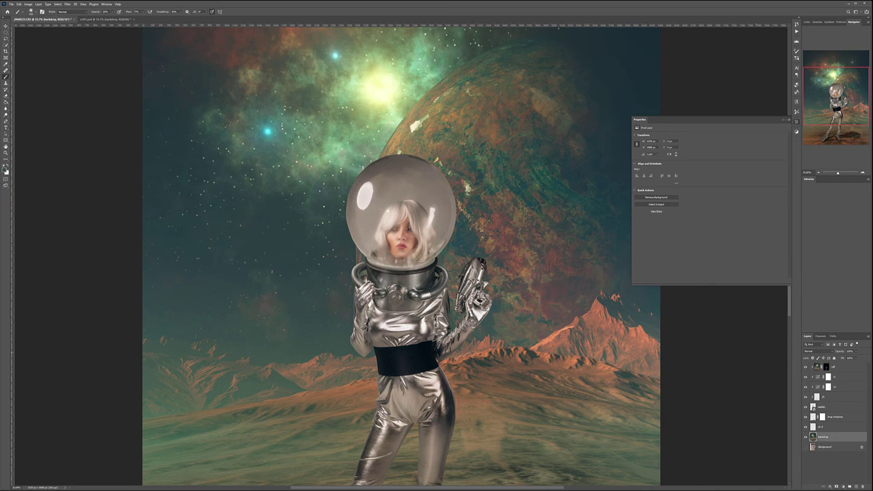
pyautogui.press('m')
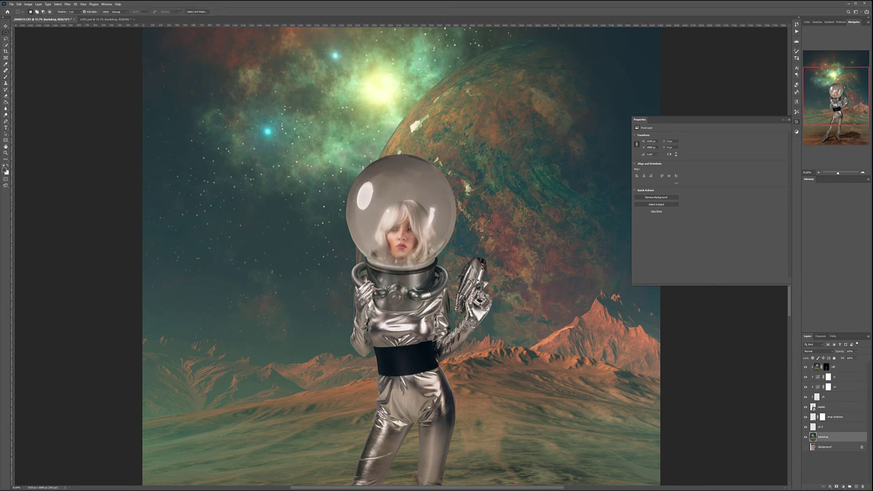
pyautogui.moveTo(341, 155); pyautogui.dragTo(457, 262)
pyautogui.moveTo(418, 228); pyautogui.dragTo(418, 226)
pyautogui.hotkey('ctrl', 'j')
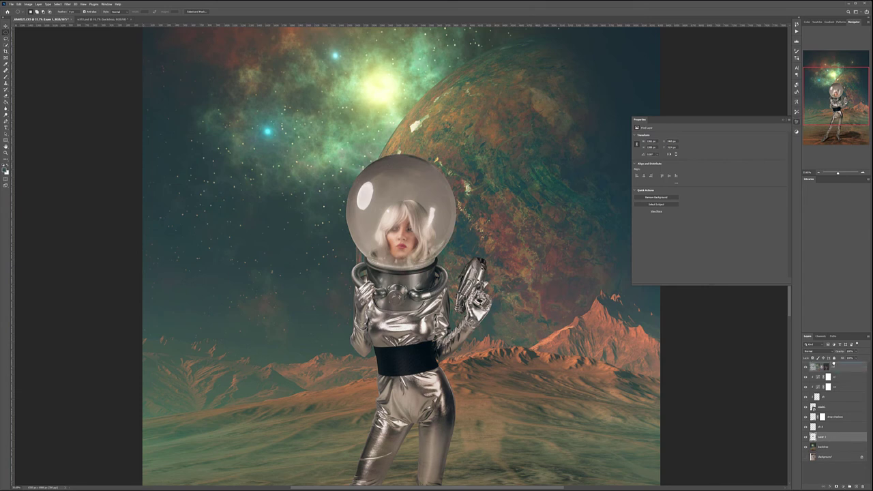
pyautogui.moveTo(833, 365); pyautogui.dragTo(832, 362)
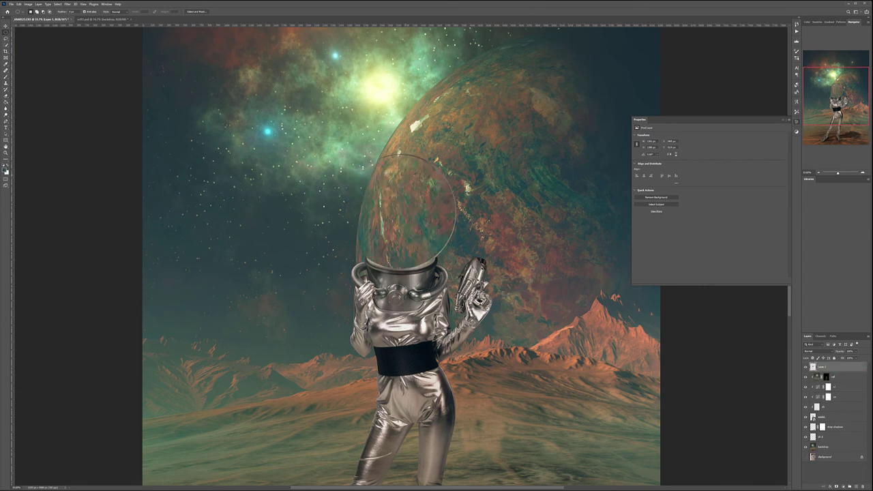
# - Shift the copied backdrop piece slightly to the right within the helmet outline and distort it with the Spherize filter
pyautogui.press('v')
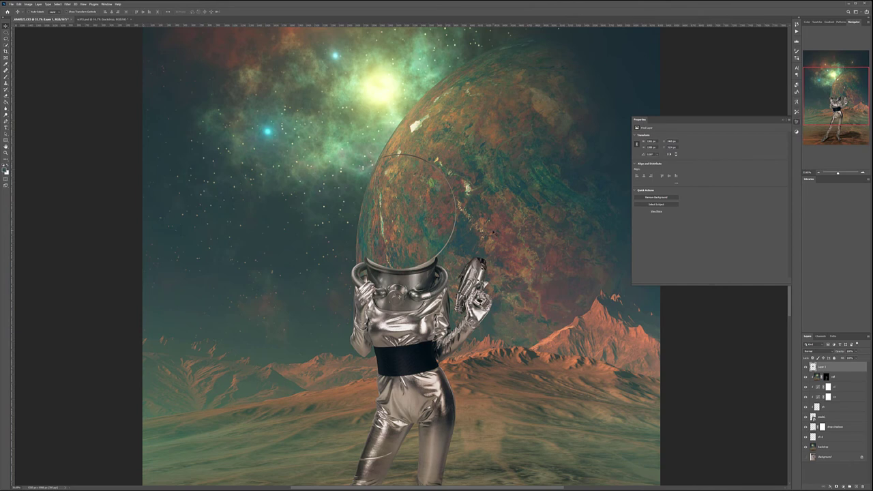
pyautogui.moveTo(426, 212); pyautogui.dragTo(441, 212)
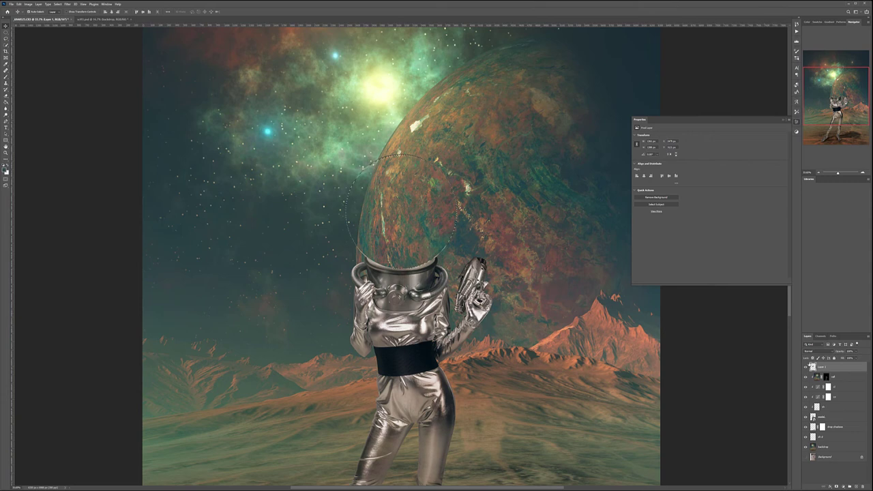
pyautogui.click(67, 5)
pyautogui.moveTo(102, 76)
pyautogui.click(149, 100)
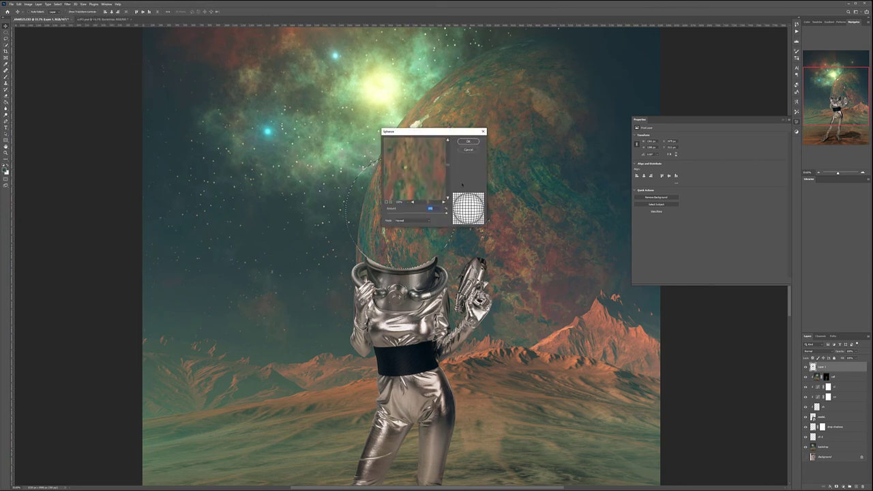
pyautogui.click(468, 141)
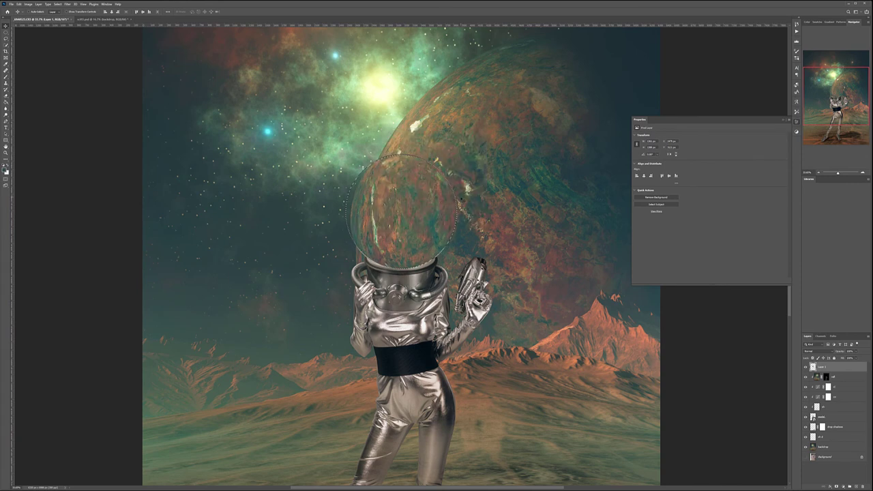
# - Clear the selection, hide the spherized piece with a black layer mask and activate the Brush tool
pyautogui.press('m')
pyautogui.hotkey('ctrl', 'd')
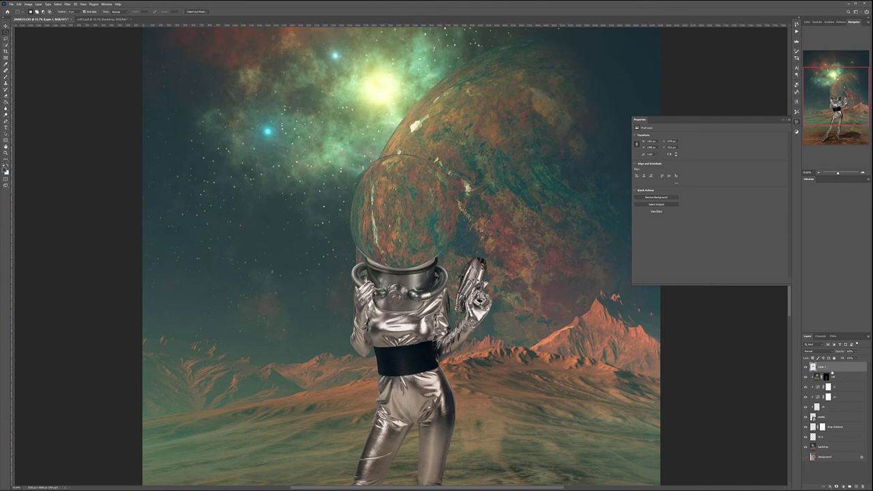
pyautogui.keyDown('alt'); pyautogui.click(836, 486); pyautogui.keyUp('alt')
pyautogui.click(6, 75)
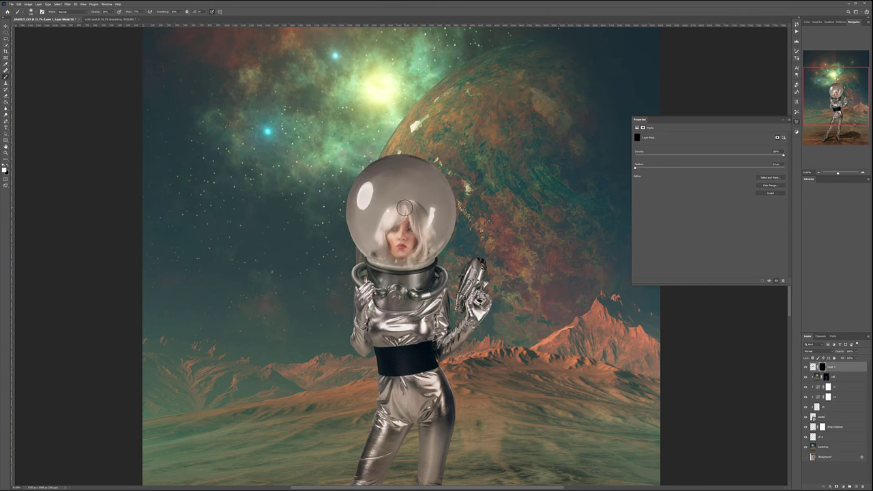
# - Paint white on the layer mask to reveal the spherized backdrop in the upper and left-hand parts of the glass helmet
pyautogui.scroll(3, 386, 186)
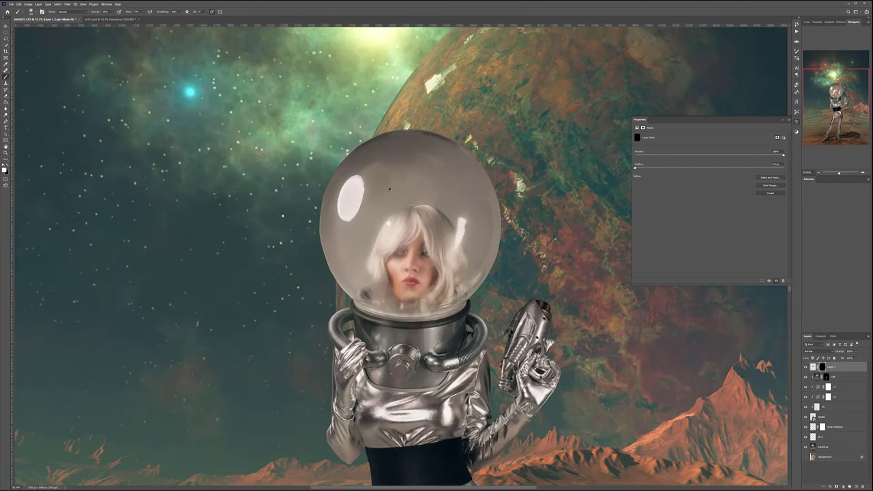
pyautogui.scroll(1, 389, 189)
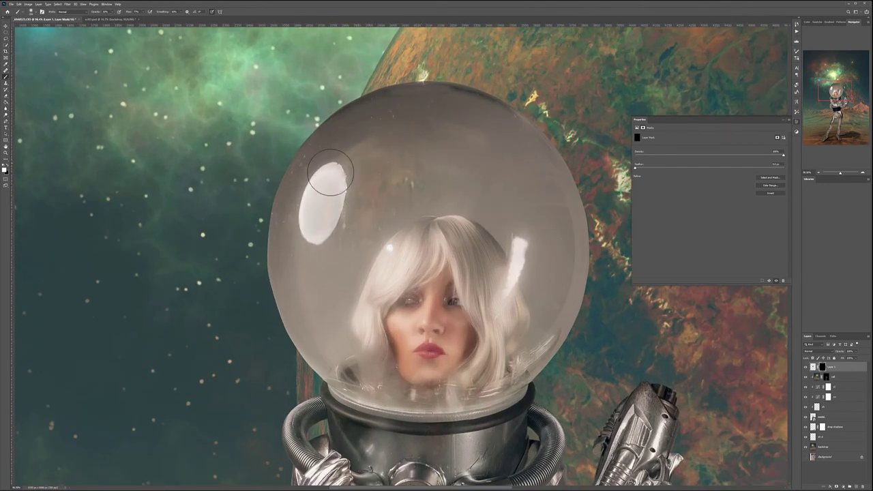
pyautogui.moveTo(383, 143)
pyautogui.mouseDown()
pyautogui.moveTo(456, 130)
pyautogui.moveTo(332, 177)
pyautogui.moveTo(363, 148)
pyautogui.moveTo(311, 207)
pyautogui.moveTo(357, 145)
pyautogui.moveTo(304, 233)
pyautogui.moveTo(336, 165)
pyautogui.moveTo(309, 284)
pyautogui.moveTo(317, 220)
pyautogui.moveTo(314, 263)
pyautogui.moveTo(310, 245)
pyautogui.moveTo(327, 296)
pyautogui.mouseUp()
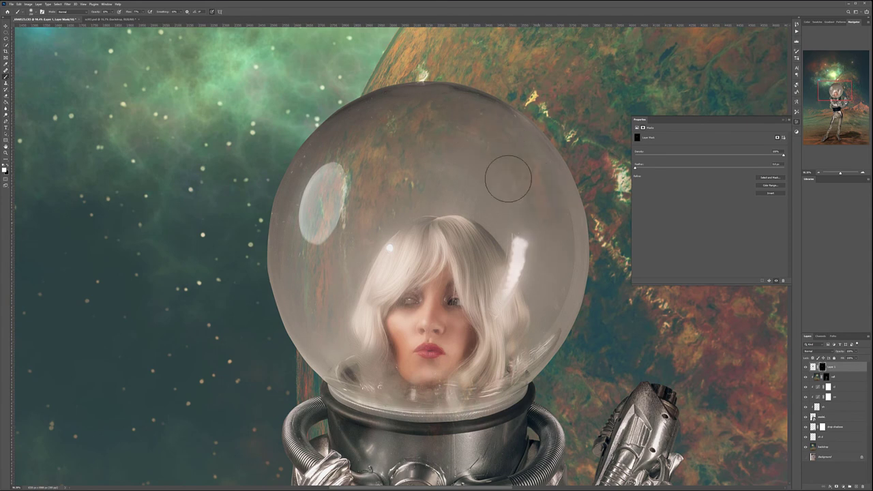
# - Reveal the refraction closely along the left-hand edge and crown of the hair, using a smaller brush on the mask
pyautogui.scroll(4, 340, 341)
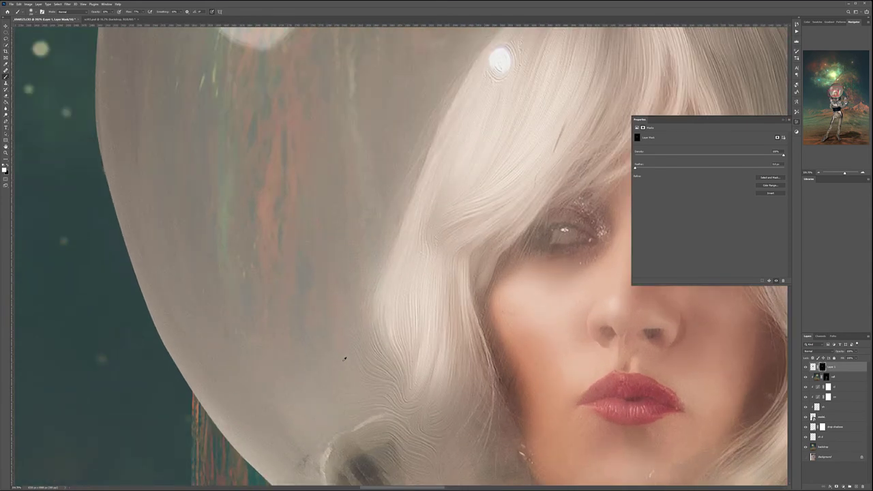
pyautogui.moveTo(328, 374)
pyautogui.mouseDown()
pyautogui.moveTo(306, 263)
pyautogui.moveTo(320, 222)
pyautogui.moveTo(309, 251)
pyautogui.moveTo(331, 250)
pyautogui.moveTo(287, 303)
pyautogui.moveTo(324, 285)
pyautogui.moveTo(297, 298)
pyautogui.moveTo(342, 248)
pyautogui.moveTo(377, 87)
pyautogui.moveTo(274, 252)
pyautogui.moveTo(222, 105)
pyautogui.moveTo(187, 90)
pyautogui.moveTo(210, 246)
pyautogui.moveTo(141, 86)
pyautogui.moveTo(254, 289)
pyautogui.moveTo(258, 275)
pyautogui.moveTo(324, 260)
pyautogui.moveTo(315, 243)
pyautogui.moveTo(324, 229)
pyautogui.moveTo(308, 291)
pyautogui.moveTo(274, 330)
pyautogui.moveTo(349, 241)
pyautogui.moveTo(323, 288)
pyautogui.moveTo(358, 140)
pyautogui.moveTo(338, 113)
pyautogui.moveTo(304, 113)
pyautogui.moveTo(258, 147)
pyautogui.moveTo(292, 74)
pyautogui.moveTo(324, 87)
pyautogui.moveTo(337, 105)
pyautogui.moveTo(347, 104)
pyautogui.moveTo(356, 75)
pyautogui.moveTo(279, 304)
pyautogui.mouseUp()
pyautogui.press('[')
pyautogui.press('[')
pyautogui.press('[')
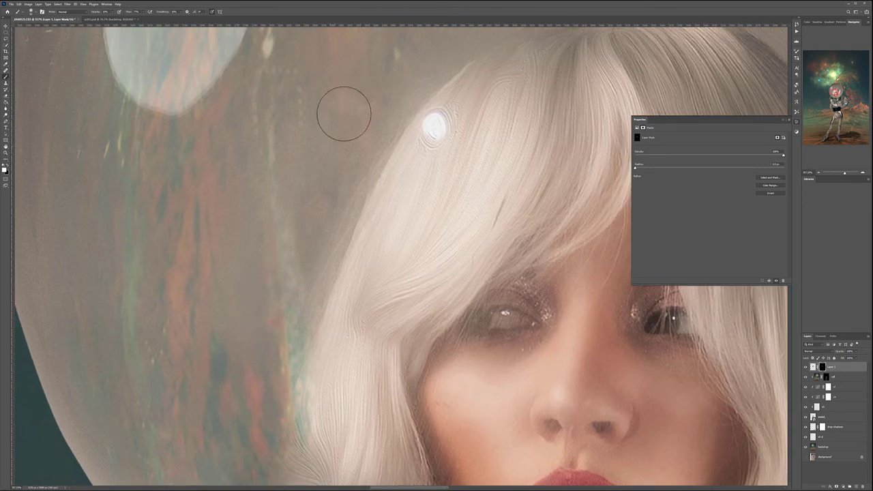
pyautogui.moveTo(249, 349)
pyautogui.mouseDown()
pyautogui.moveTo(385, 93)
pyautogui.moveTo(365, 191)
pyautogui.moveTo(357, 120)
pyautogui.moveTo(378, 94)
pyautogui.mouseUp()
pyautogui.moveTo(439, 73); pyautogui.dragTo(266, 225)
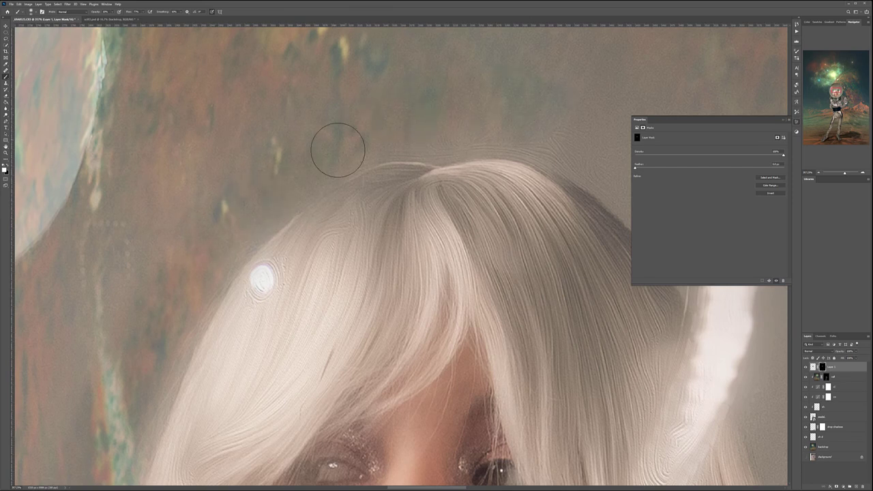
# - Reveal the refraction on the mask between the right-hand side of the hair and the lower helmet rim
pyautogui.moveTo(537, 141); pyautogui.dragTo(254, 97)
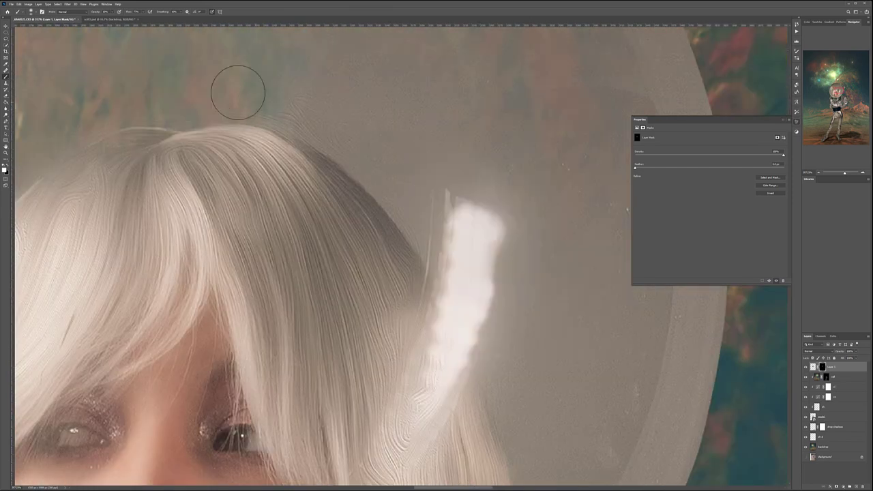
pyautogui.moveTo(370, 171)
pyautogui.mouseDown()
pyautogui.moveTo(442, 260)
pyautogui.moveTo(445, 284)
pyautogui.moveTo(483, 312)
pyautogui.moveTo(495, 356)
pyautogui.moveTo(500, 328)
pyautogui.moveTo(361, 162)
pyautogui.mouseUp()
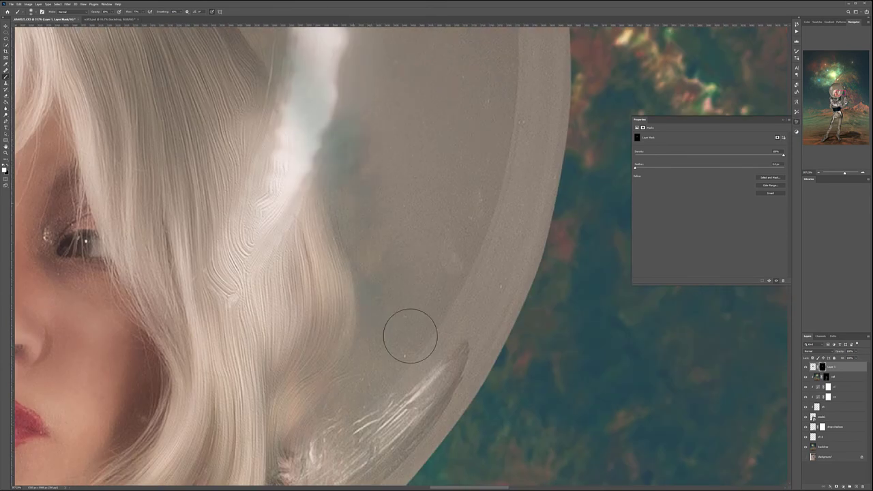
pyautogui.moveTo(392, 334)
pyautogui.mouseDown()
pyautogui.moveTo(398, 324)
pyautogui.moveTo(369, 351)
pyautogui.moveTo(369, 243)
pyautogui.mouseUp()
pyautogui.moveTo(379, 316); pyautogui.dragTo(462, 207)
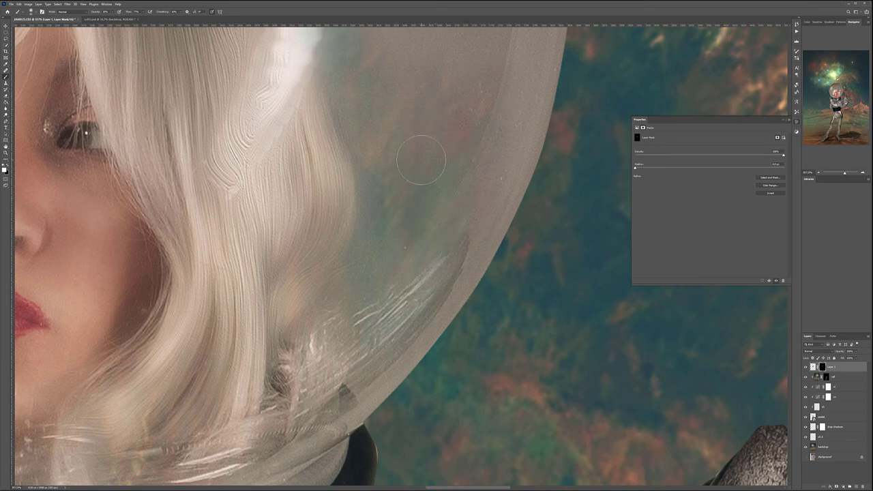
pyautogui.scroll(-3, 429, 158)
pyautogui.scroll(-5, 428, 158)
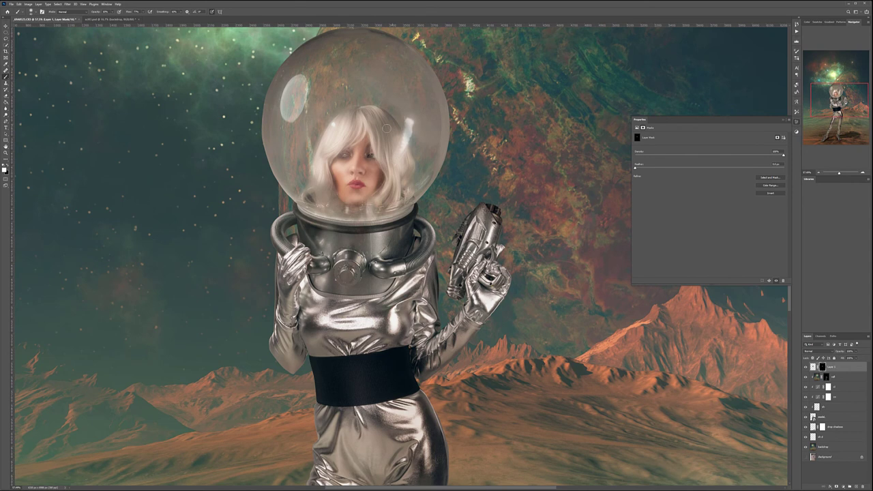
# - Enlarge the brush and build up the refraction across the upper part of the helmet on the mask
pyautogui.scroll(2, 382, 202)
pyautogui.press(']')
pyautogui.press(']')
pyautogui.press(']')
pyautogui.press(']')
pyautogui.press(']')
pyautogui.press(']')
pyautogui.press(']')
pyautogui.press(']')
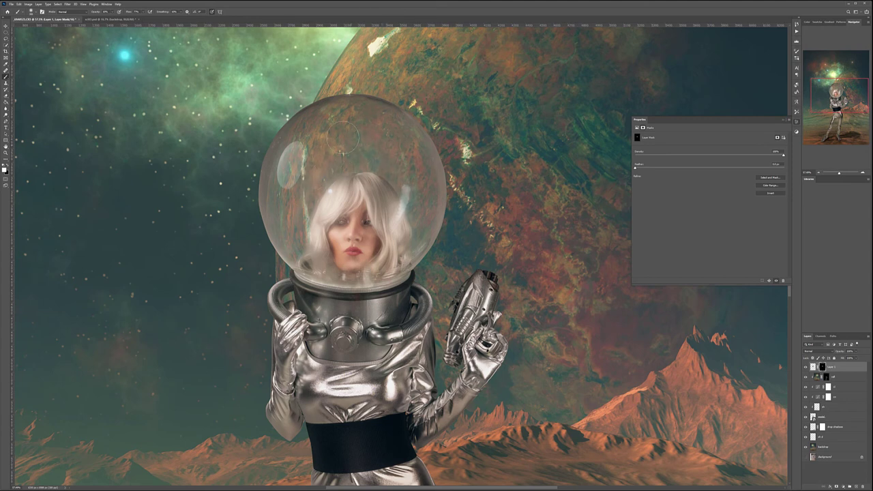
# - Compare the whole composite with the spherized helmet layer and the clipped shading layer hidden and shown
pyautogui.scroll(-3, 360, 266)
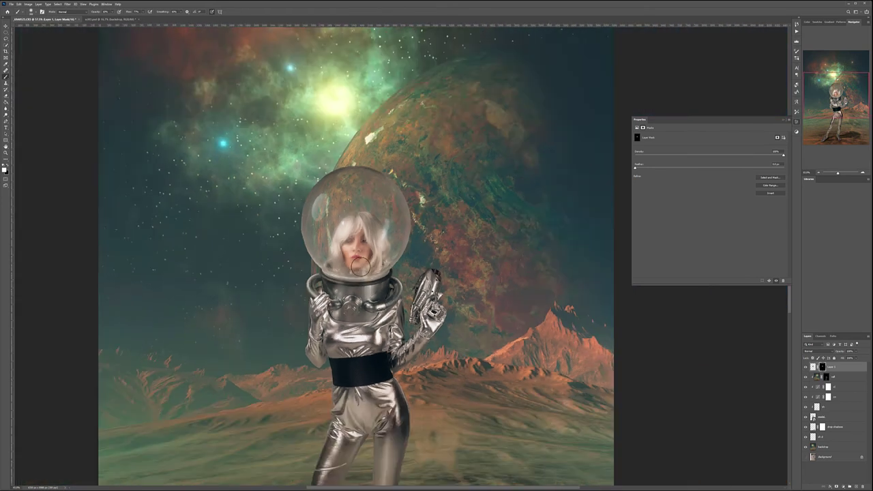
pyautogui.scroll(-2, 403, 307)
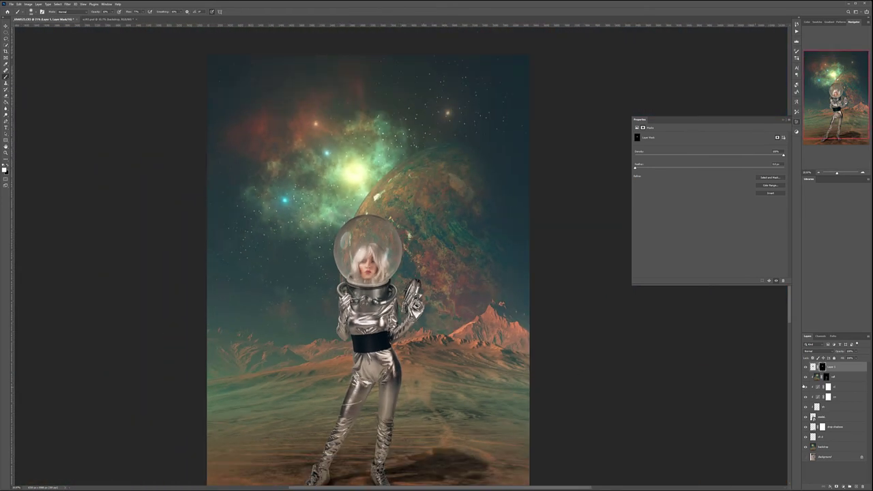
pyautogui.click(805, 367)
pyautogui.click(805, 366)
pyautogui.scroll(-2, 429, 309)
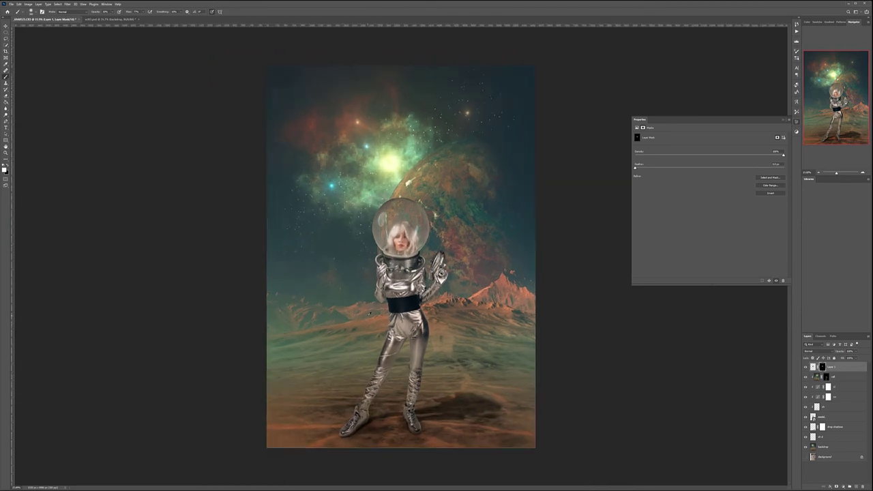
pyautogui.scroll(3, 461, 272)
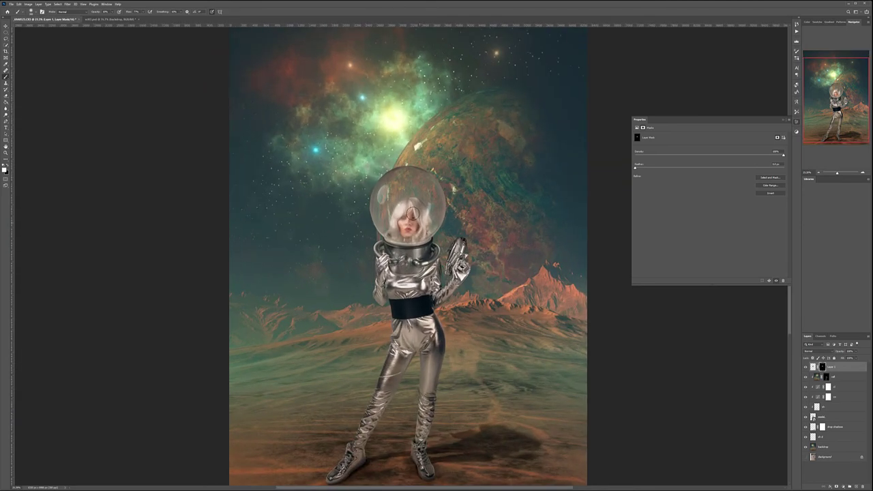
pyautogui.scroll(-1, 448, 348)
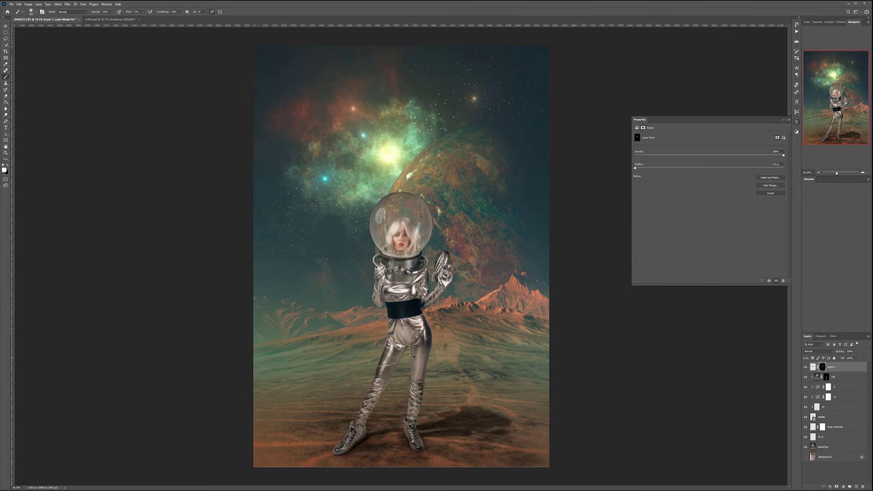
pyautogui.click(805, 407)
pyautogui.click(805, 407)
# - Clip the spherized layer to the model and group everything from the drop shadows layer up to it as "model"
pyautogui.keyDown('alt'); pyautogui.click(849, 371); pyautogui.keyUp('alt')
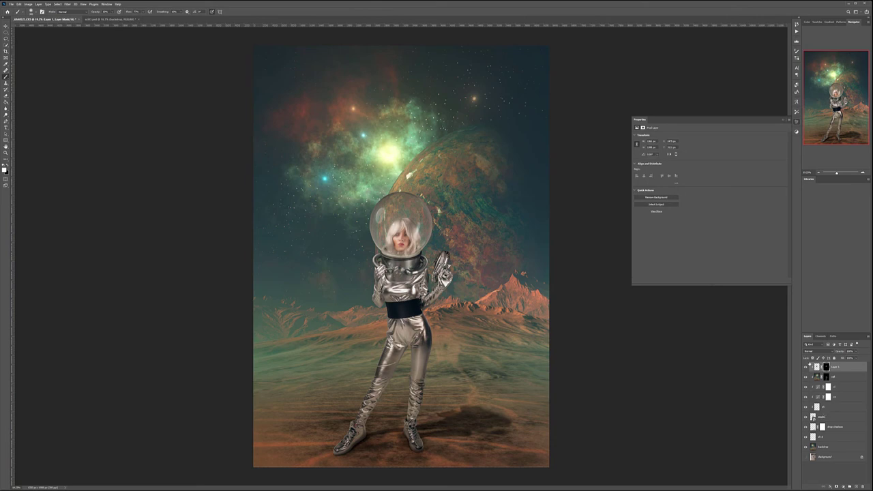
pyautogui.click(833, 428)
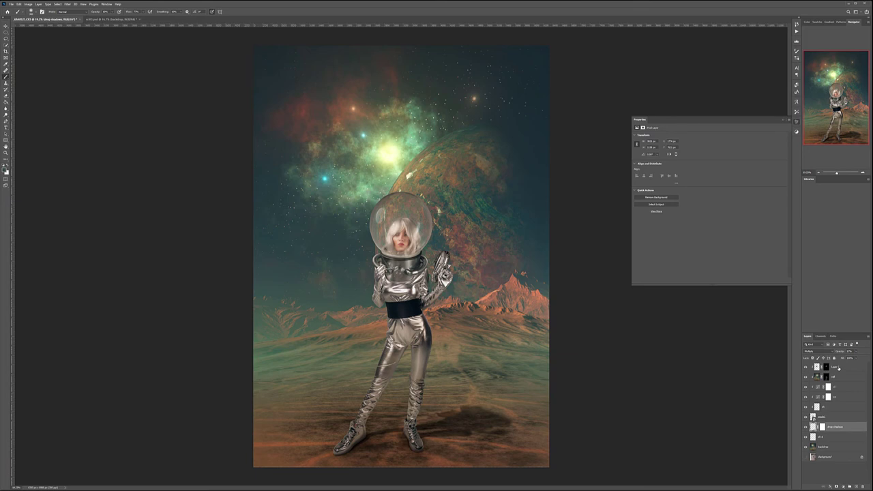
pyautogui.keyDown('shift'); pyautogui.click(838, 369); pyautogui.keyUp('shift')
pyautogui.hotkey('ctrl', 'g')
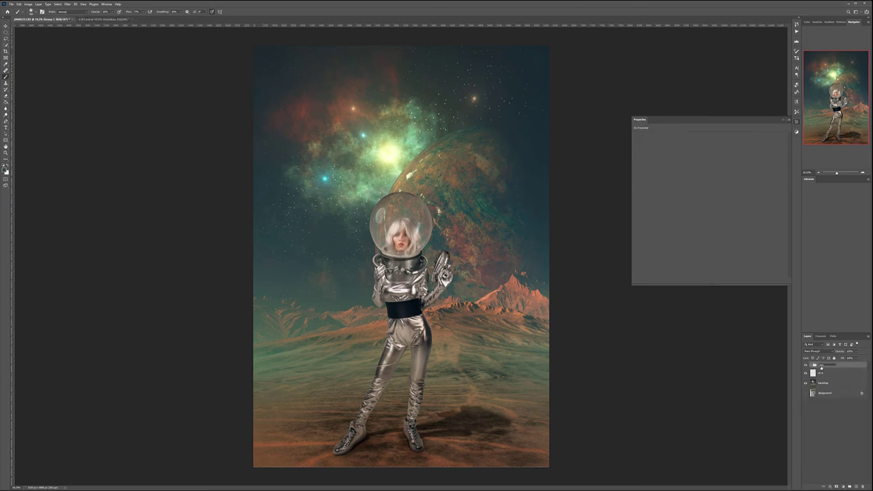
pyautogui.press('Return')
# - Move the shading layer above the backdrop to the bottom of the model group, and check the group by hiding and showing it
pyautogui.moveTo(817, 372); pyautogui.dragTo(835, 448)
pyautogui.click(810, 366)
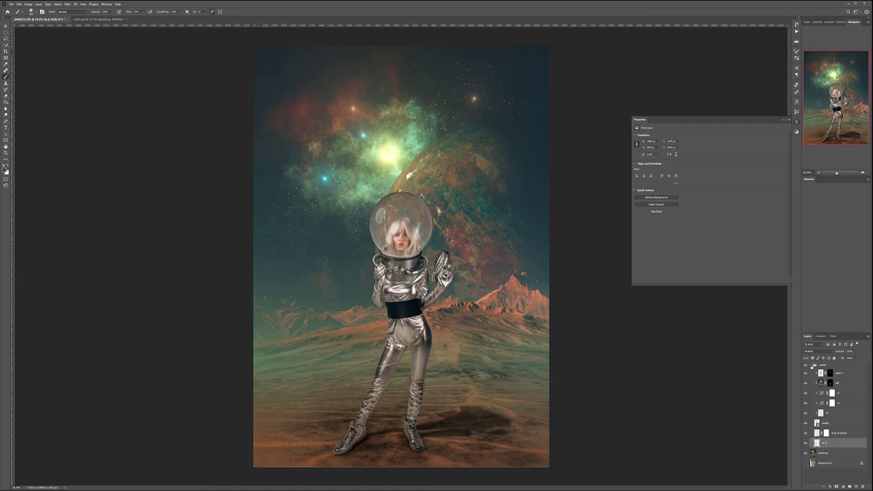
pyautogui.click(812, 366)
pyautogui.click(827, 367)
pyautogui.click(806, 365)
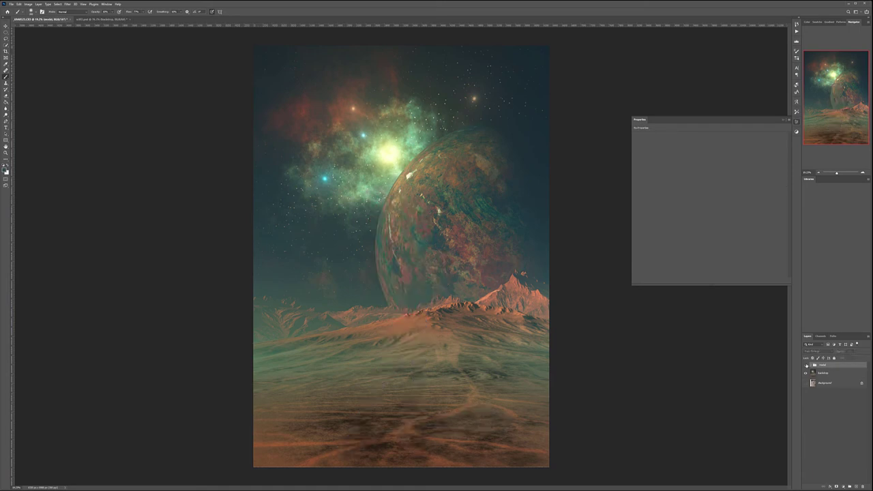
pyautogui.click(806, 365)
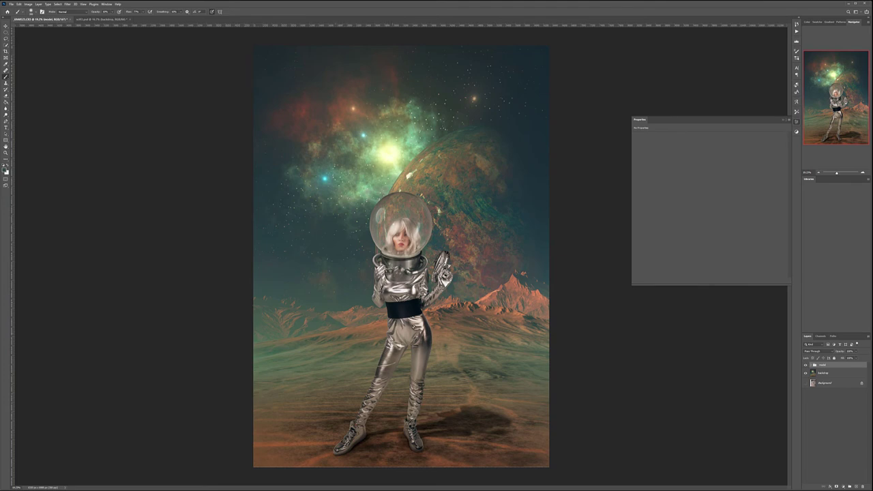
# - Add a new layer between the backdrop and the model group and name it "fog"
pyautogui.click(842, 373)
pyautogui.click(855, 486)
pyautogui.doubleClick(821, 374)
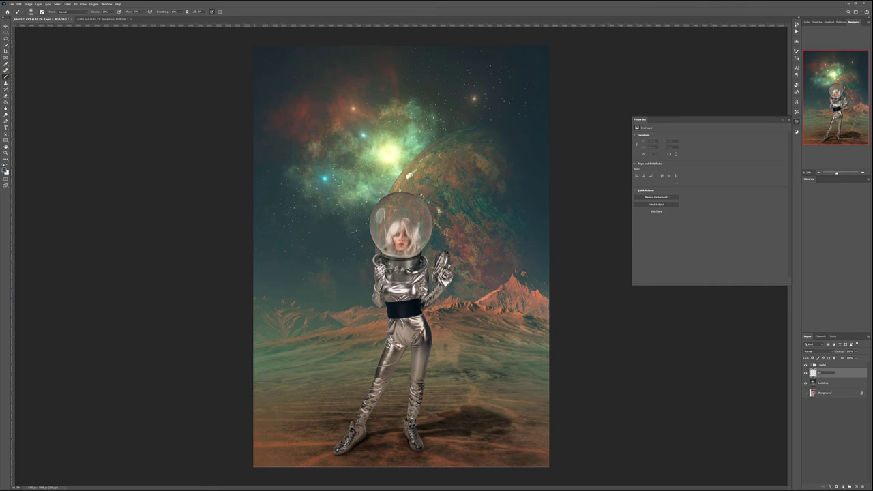
pyautogui.write('fog')
pyautogui.press('Return')
# - Reset the painting colours with white in the foreground and choose a brush from the fog brush set
pyautogui.click(4, 165)
pyautogui.click(7, 165)
pyautogui.rightClick(310, 149)
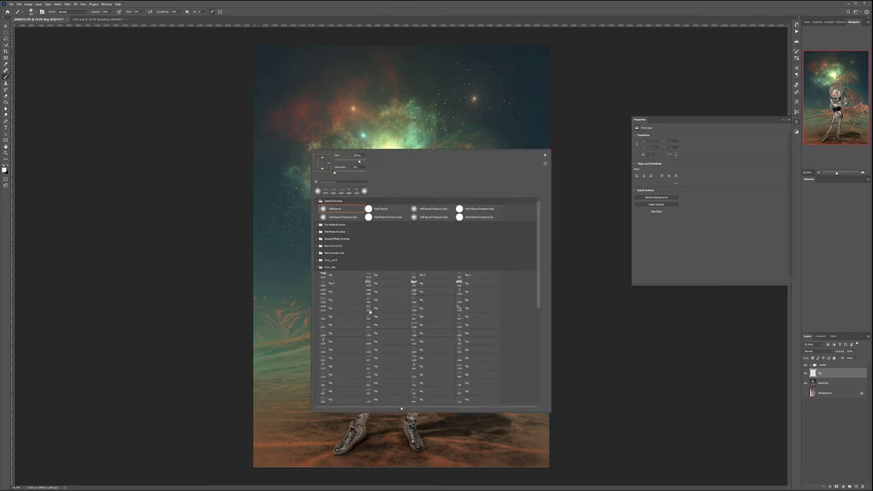
pyautogui.doubleClick(477, 324)
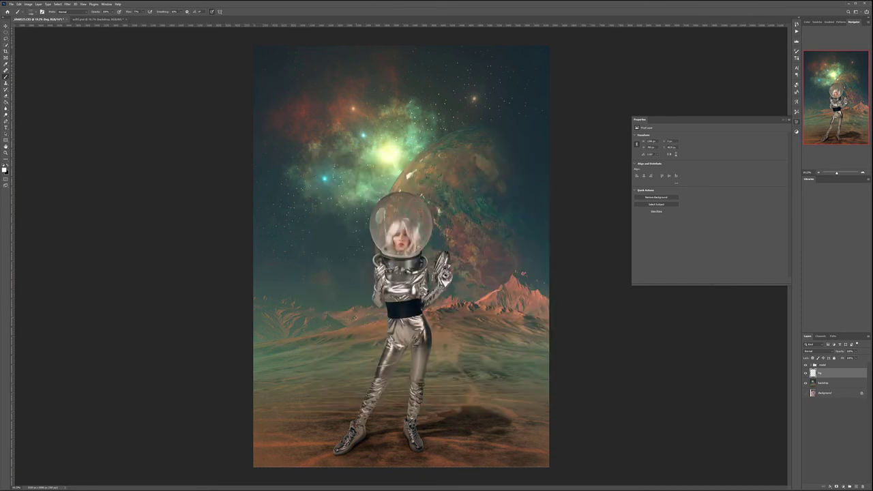
# - Try stamping white fog across the hills and plain behind the model, out to both image edges
pyautogui.click(372, 336)
pyautogui.click(435, 323)
pyautogui.click(448, 330)
pyautogui.click(438, 330)
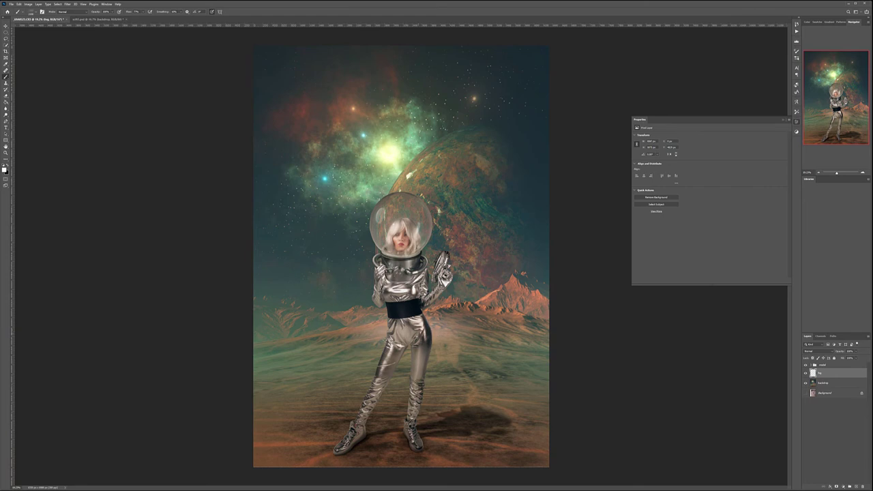
pyautogui.click(378, 356)
pyautogui.click(265, 360)
pyautogui.click(544, 368)
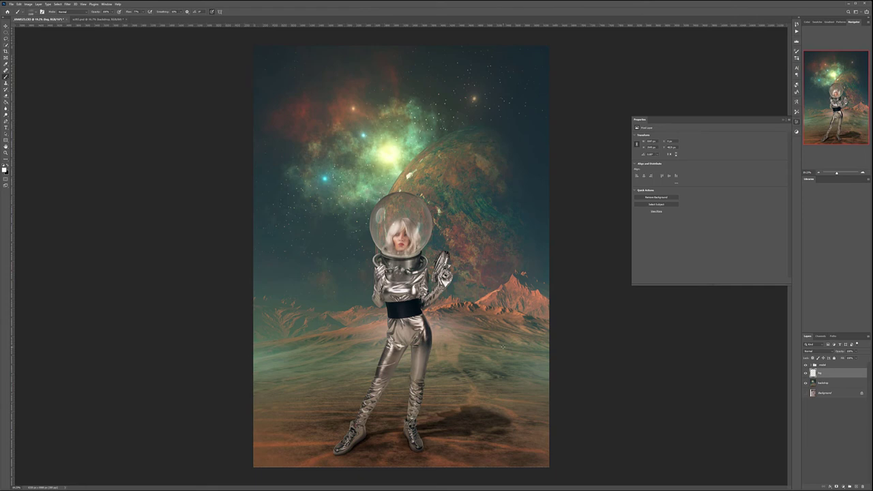
pyautogui.hotkey('ctrl', 'z')
pyautogui.hotkey('ctrl', 'z')
pyautogui.hotkey('ctrl', 'z')
pyautogui.hotkey('ctrl', 'z')
pyautogui.hotkey('ctrl', 'z')
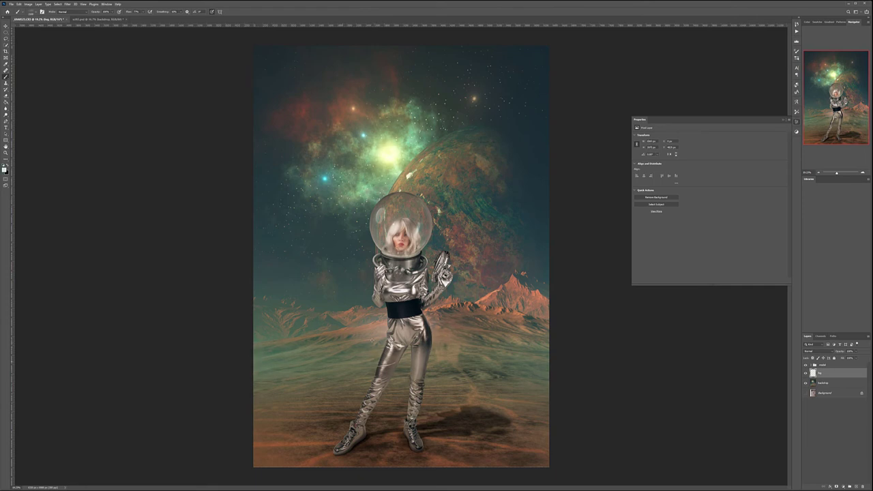
# - Stamp fog over the plain behind the legs and add white haze around the hills and lower sky behind the model
pyautogui.click(377, 346)
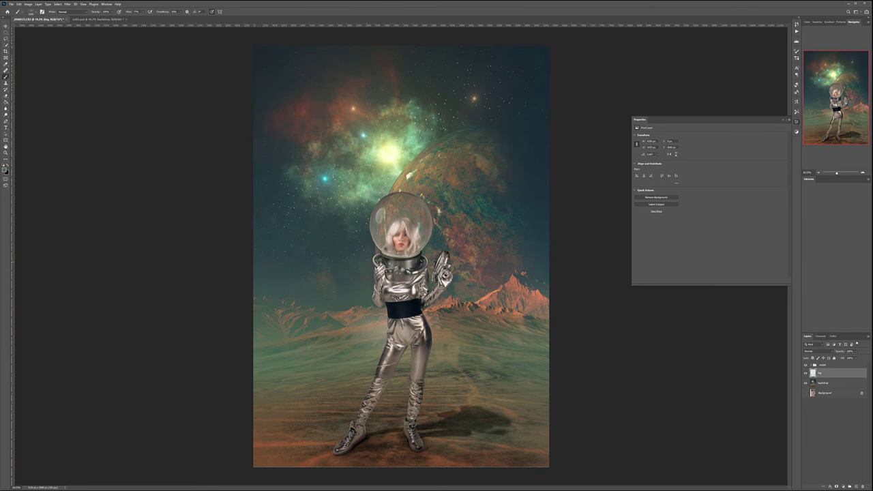
pyautogui.press('x')
pyautogui.moveTo(377, 250); pyautogui.dragTo(406, 279)
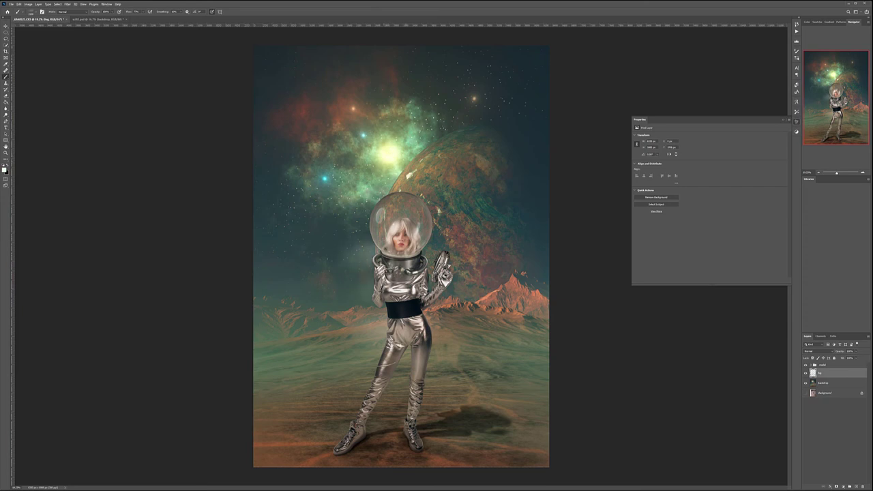
pyautogui.click(352, 226)
pyautogui.click(450, 273)
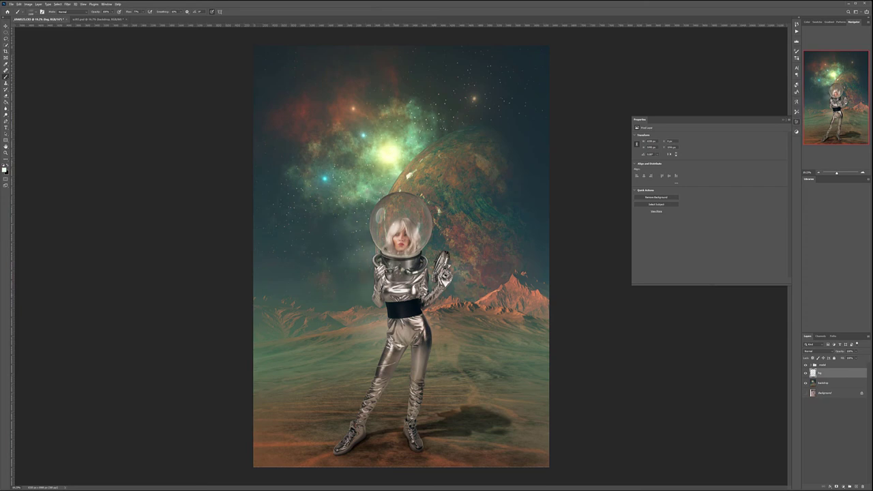
pyautogui.click(439, 306)
pyautogui.click(443, 272)
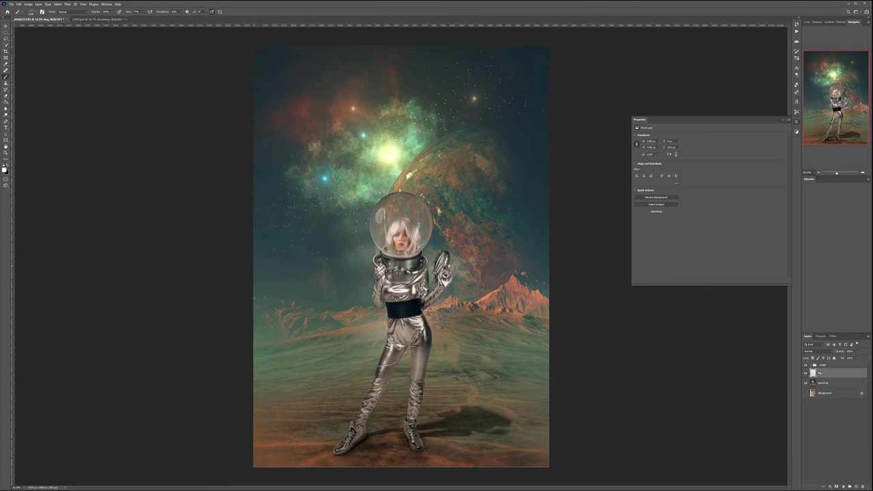
pyautogui.moveTo(356, 314); pyautogui.dragTo(385, 301)
pyautogui.moveTo(329, 307); pyautogui.dragTo(354, 305)
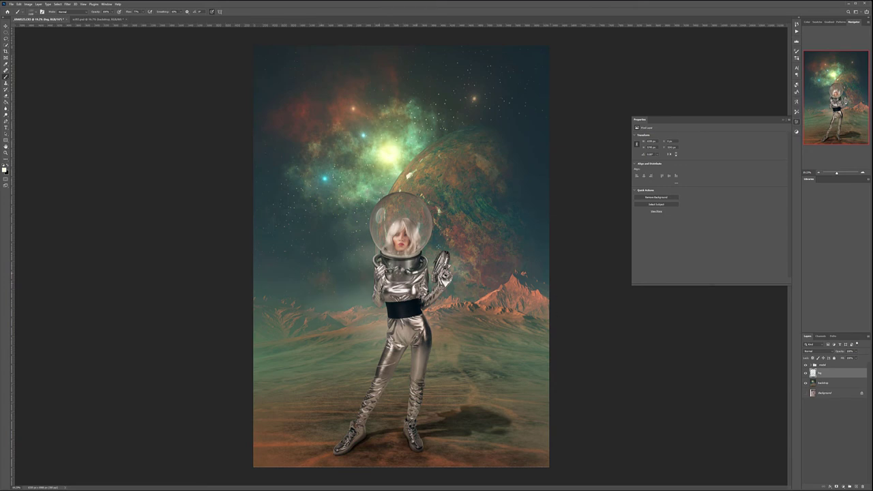
# - Add a second layer named "fog" above the model group and stamp white fog over the model's waist and hips
pyautogui.click(851, 366)
pyautogui.click(855, 486)
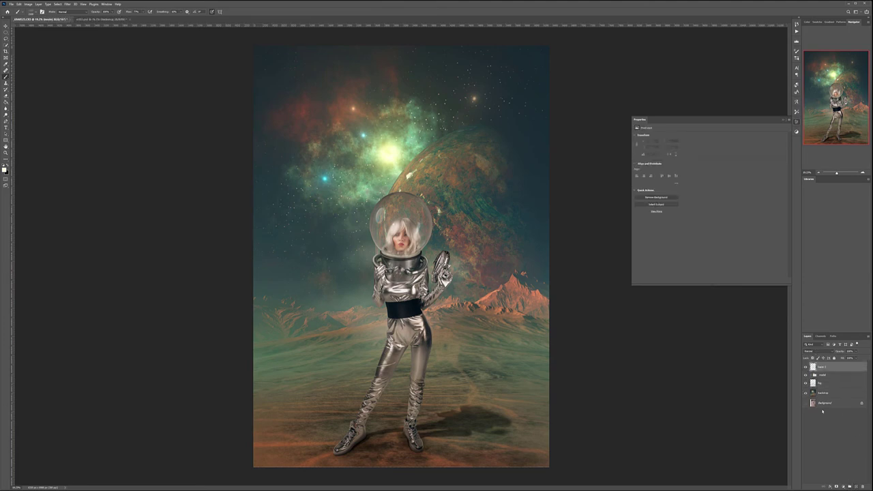
pyautogui.doubleClick(822, 367)
pyautogui.press('Return')
pyautogui.click(389, 322)
pyautogui.click(394, 319)
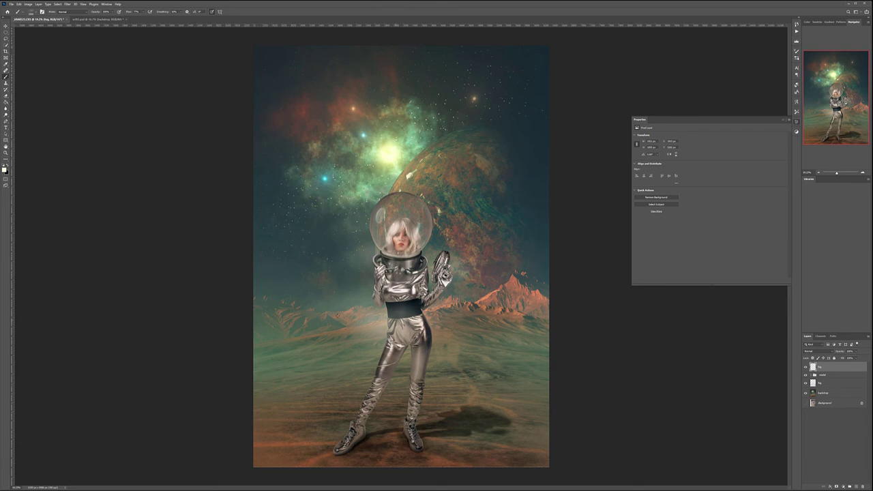
# - Stamp more white fog on the upper fog layer over the hills, the sky beside the model and the ground around her lower legs
pyautogui.click(377, 291)
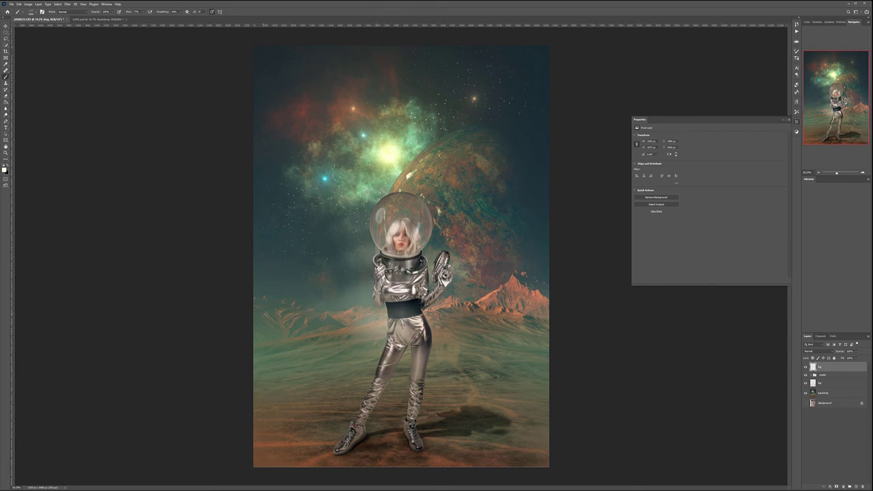
pyautogui.moveTo(265, 313); pyautogui.dragTo(293, 312)
pyautogui.moveTo(348, 253)
pyautogui.mouseDown()
pyautogui.moveTo(403, 255)
pyautogui.moveTo(450, 237)
pyautogui.mouseUp()
pyautogui.moveTo(442, 281); pyautogui.dragTo(472, 280)
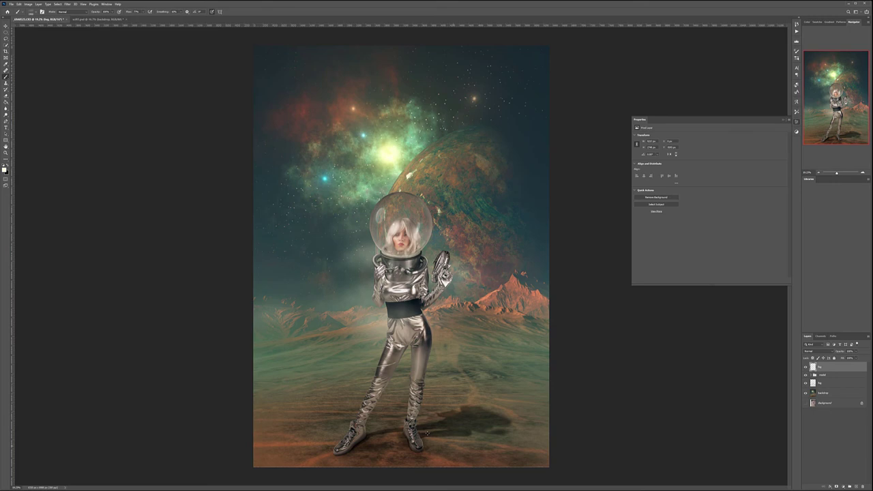
pyautogui.moveTo(504, 417); pyautogui.dragTo(396, 405)
pyautogui.moveTo(448, 422); pyautogui.dragTo(339, 423)
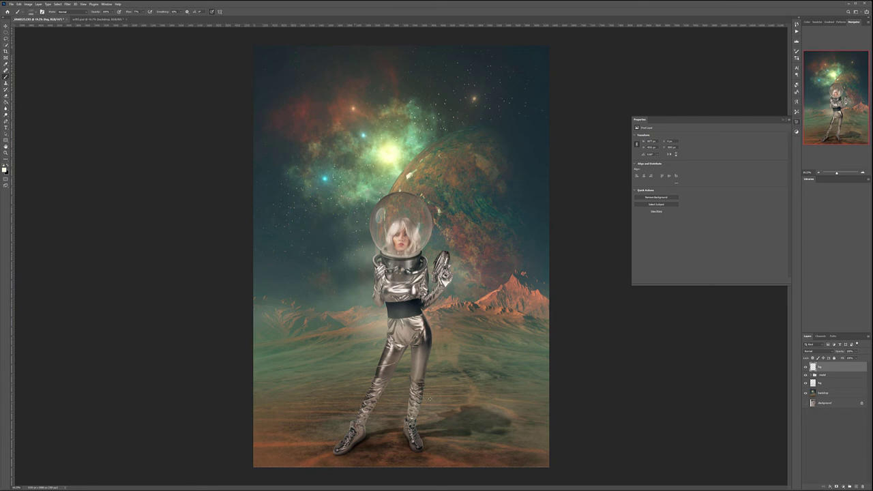
pyautogui.moveTo(550, 410); pyautogui.dragTo(545, 413)
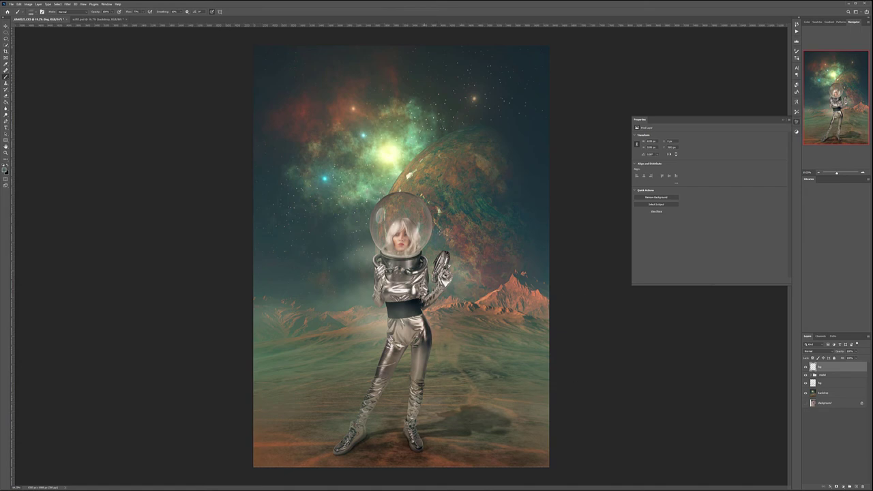
# - Add a new layer named "gun smoke" above the upper fog layer and bring white back as the painting colour
pyautogui.click(854, 487)
pyautogui.doubleClick(823, 367)
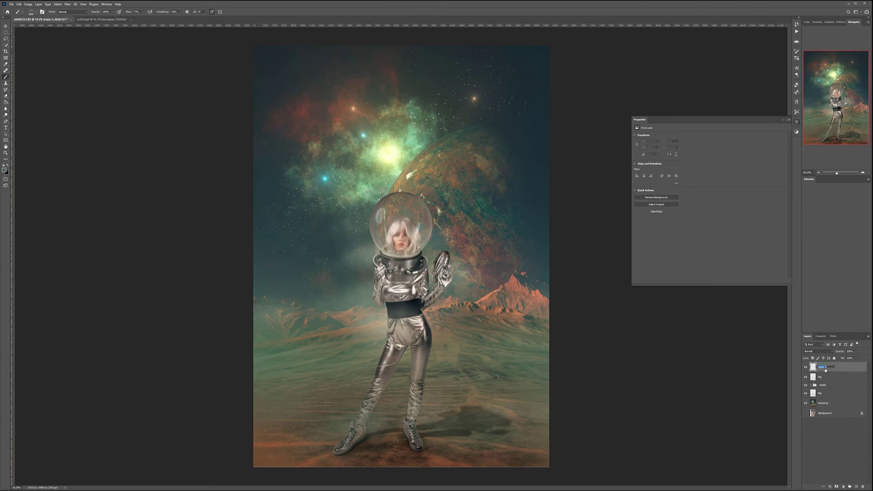
pyautogui.write('f')
pyautogui.press('Return')
pyautogui.press('x')
# - Choose a wispy brush from the second smoke brush set and try a stamp above the ray gun
pyautogui.rightClick(447, 233)
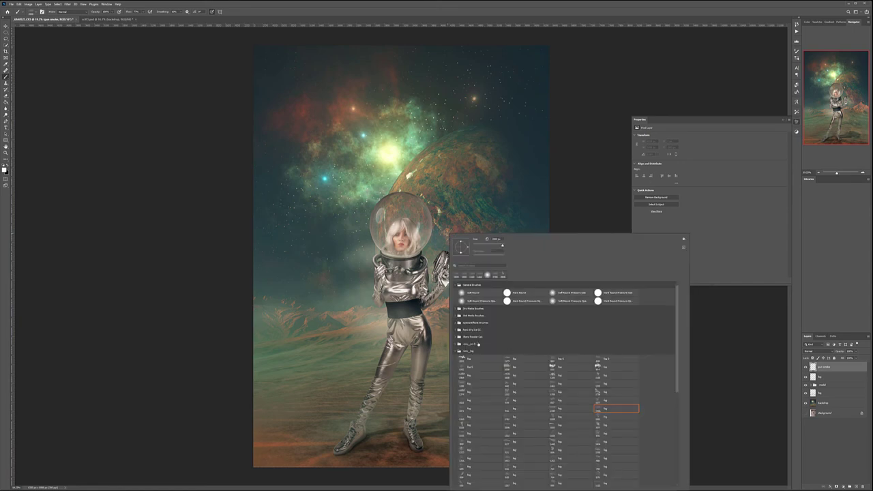
pyautogui.click(458, 350)
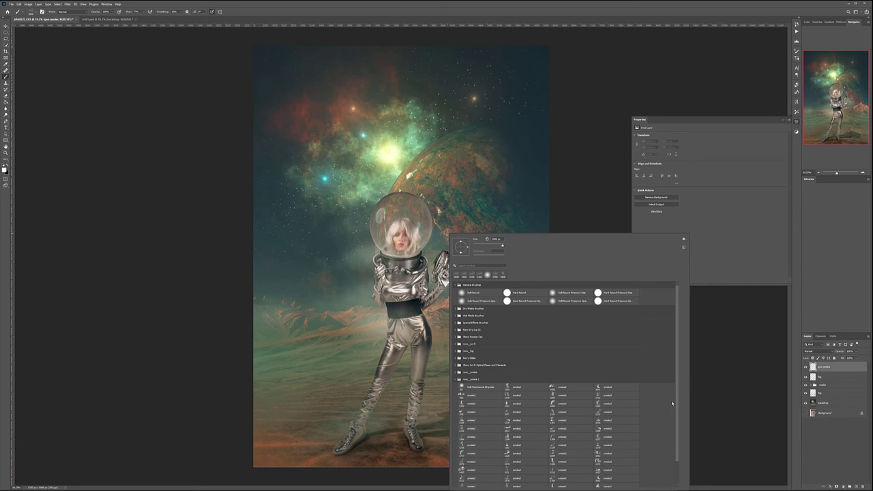
pyautogui.scroll(-3, 661, 454)
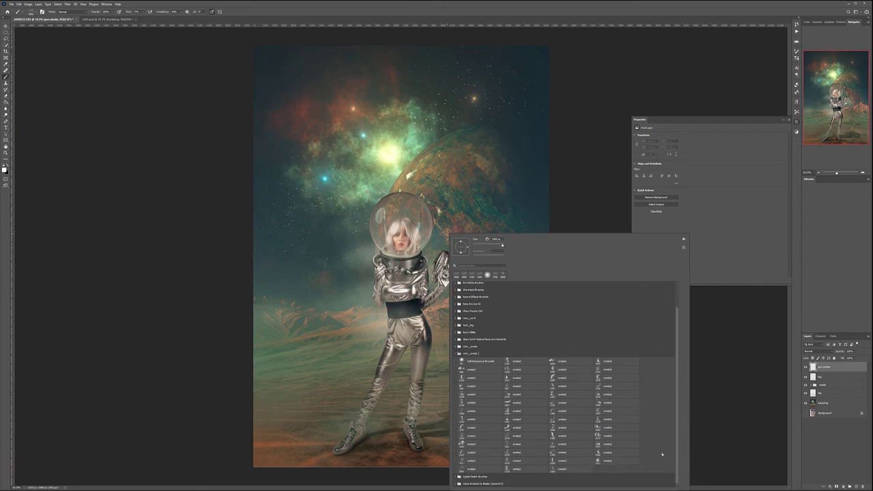
pyautogui.click(564, 469)
pyautogui.click(457, 211)
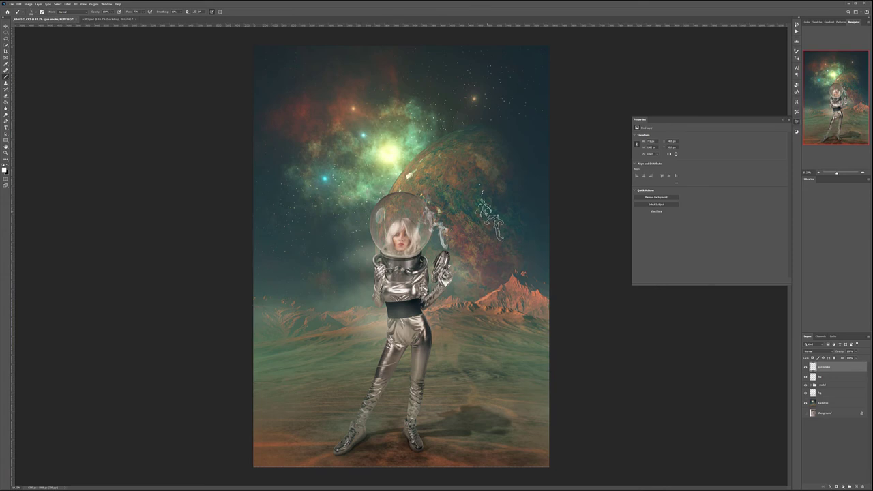
# - Stamp white smoke above the ray gun and transform it, rotating it clockwise and placing its base on the muzzle
pyautogui.scroll(5, 468, 235)
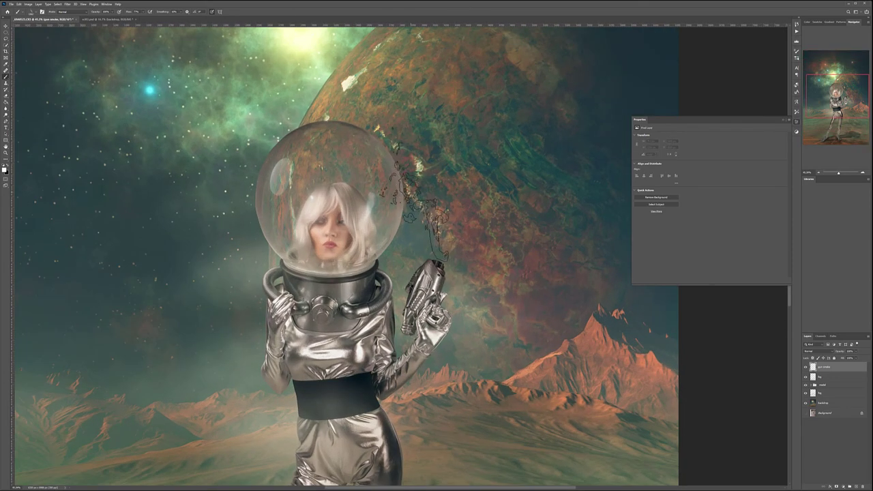
pyautogui.click(419, 195)
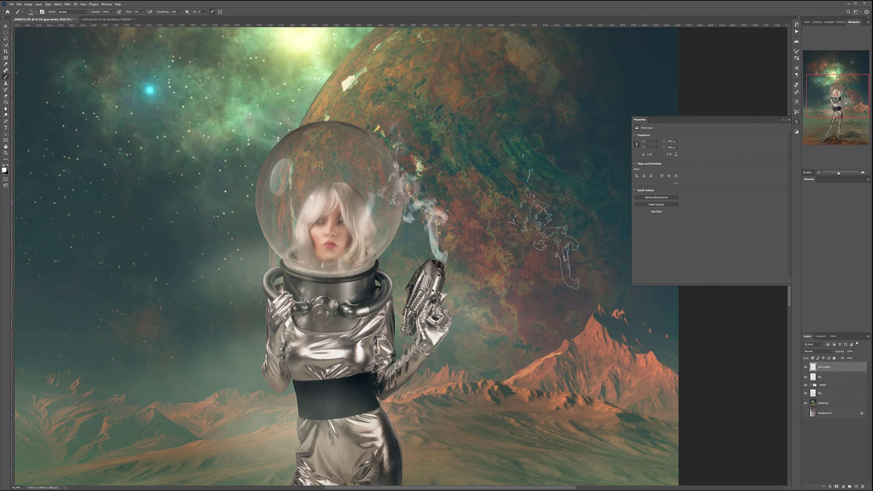
pyautogui.hotkey('ctrl', 't')
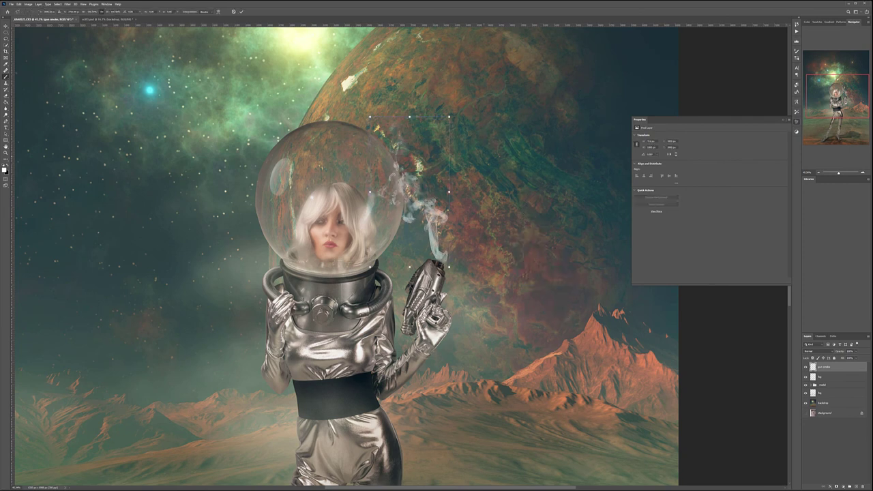
pyautogui.moveTo(497, 157); pyautogui.dragTo(494, 117)
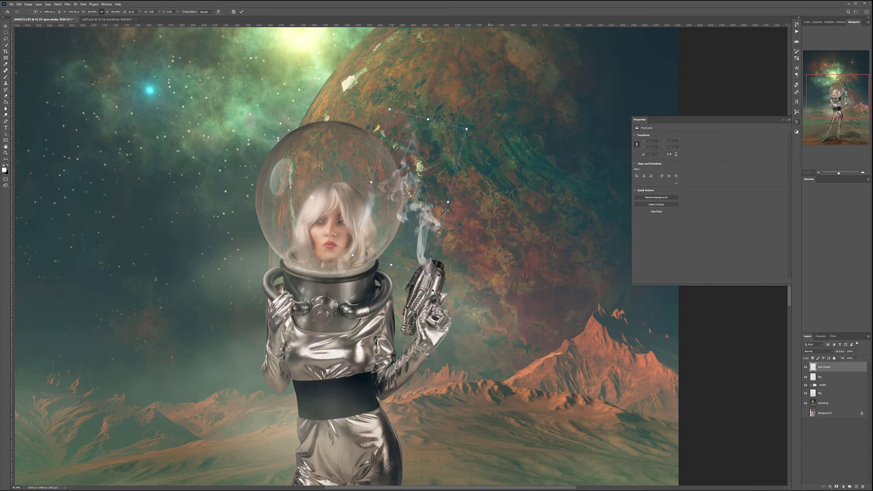
pyautogui.moveTo(436, 156); pyautogui.dragTo(456, 151)
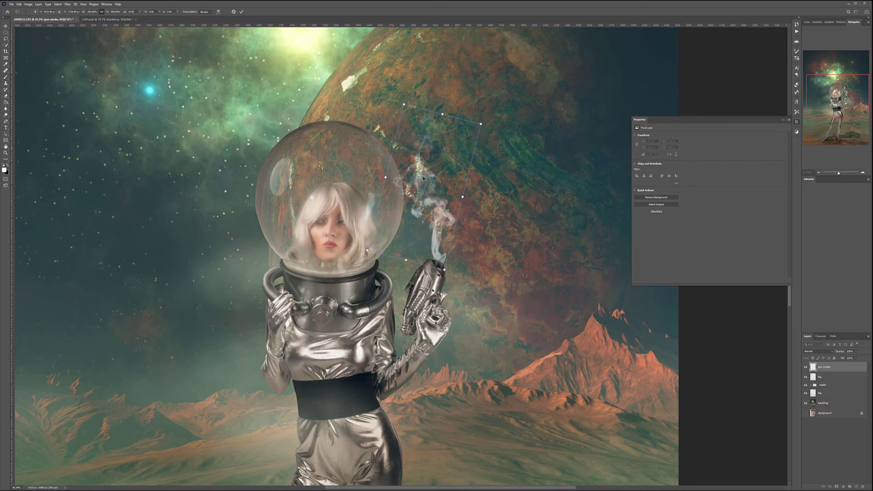
pyautogui.moveTo(426, 183); pyautogui.dragTo(427, 180)
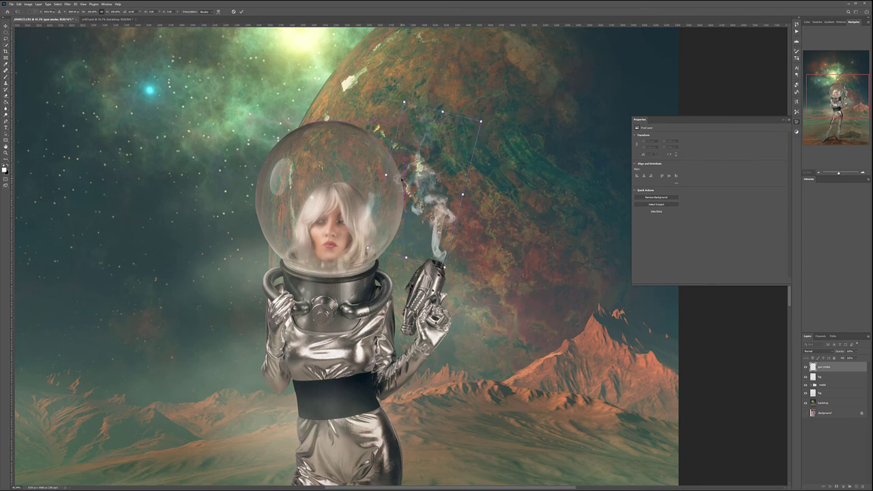
pyautogui.press('Return')
pyautogui.press('b')
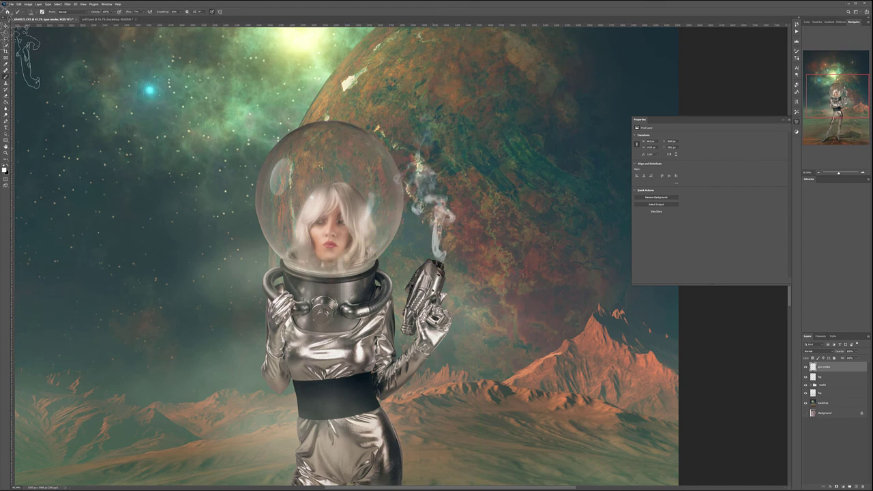
pyautogui.press('v')
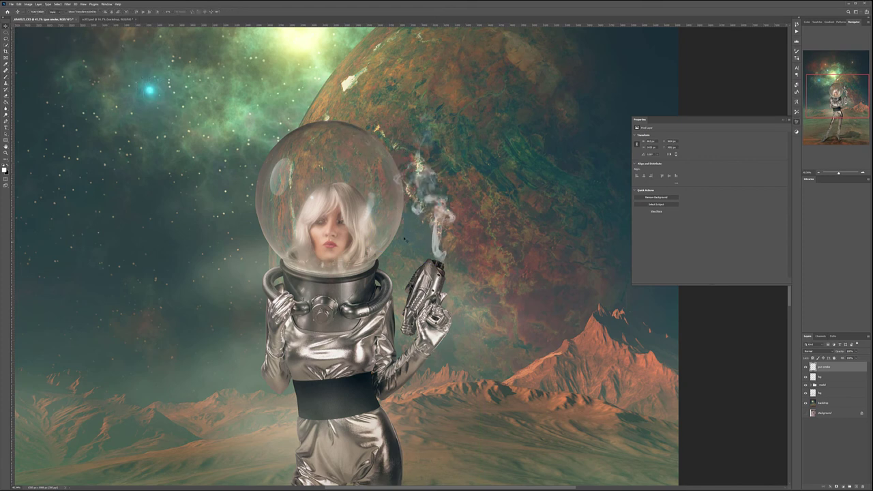
# - Lower the gun smoke layer's opacity moderately so the smoke looks thinner against the planet
pyautogui.scroll(-5, 385, 235)
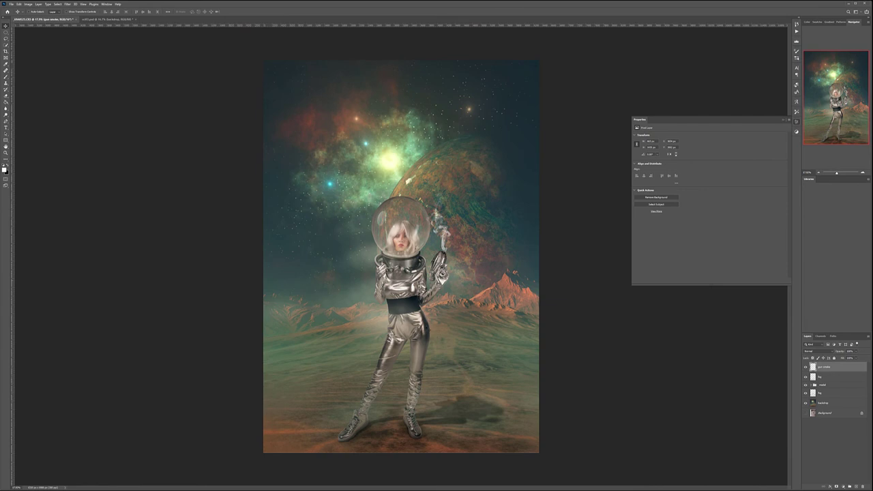
pyautogui.scroll(1, 461, 265)
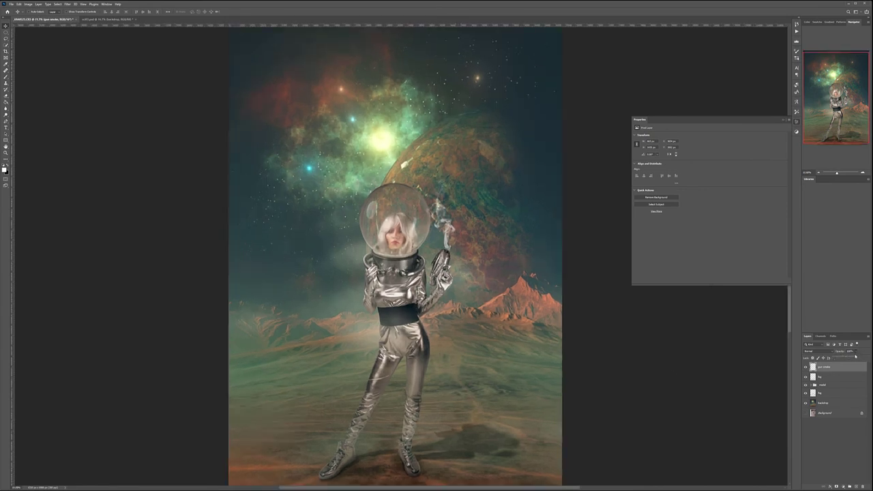
pyautogui.moveTo(849, 357); pyautogui.dragTo(856, 357)
pyautogui.moveTo(852, 357); pyautogui.dragTo(851, 356)
pyautogui.click(134, 90)
pyautogui.scroll(-3, 427, 292)
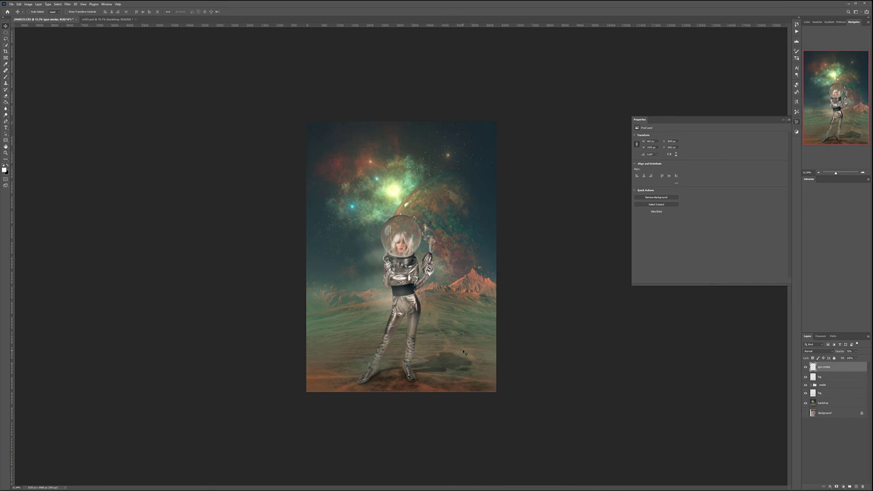
# - Add a top layer named "grain" and fill it with 50% gray
pyautogui.scroll(1, 463, 351)
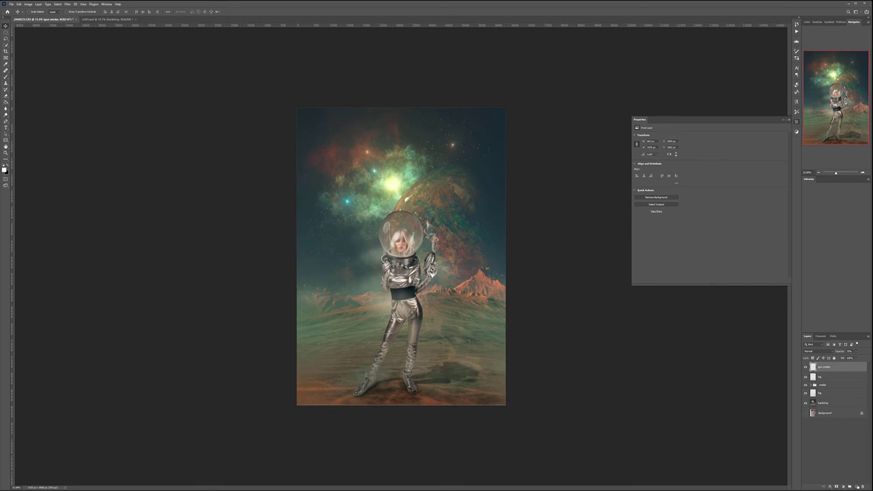
pyautogui.click(856, 485)
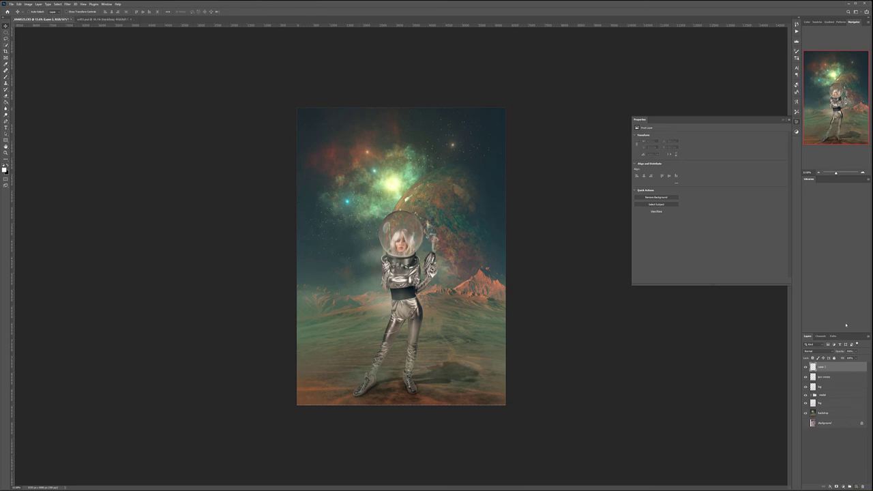
pyautogui.doubleClick(821, 367)
pyautogui.hotkey('shift', 'F5')
pyautogui.press('Return')
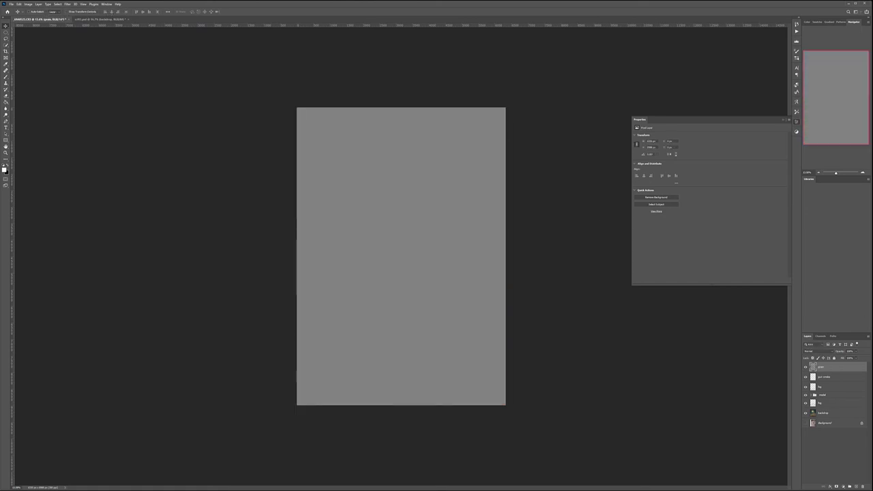
# - Apply the Add Noise filter to the grain layer and set its blend mode to Soft Light
pyautogui.click(70, 4)
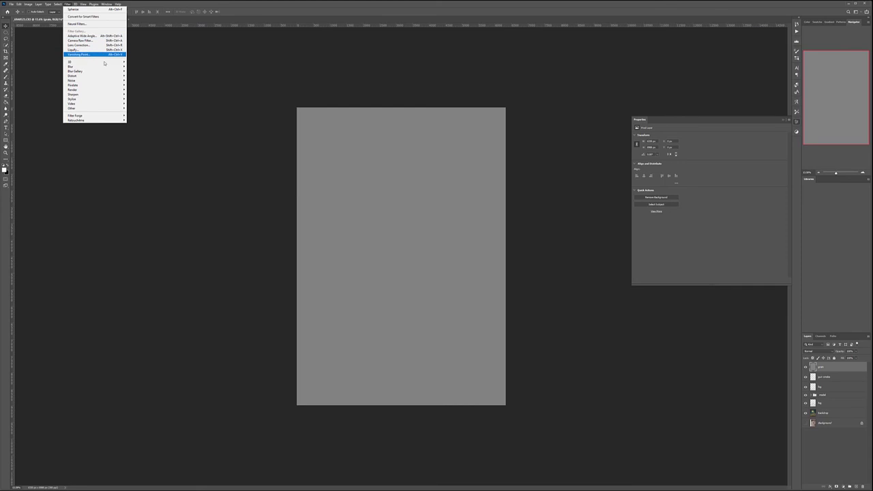
pyautogui.moveTo(102, 81)
pyautogui.click(156, 80)
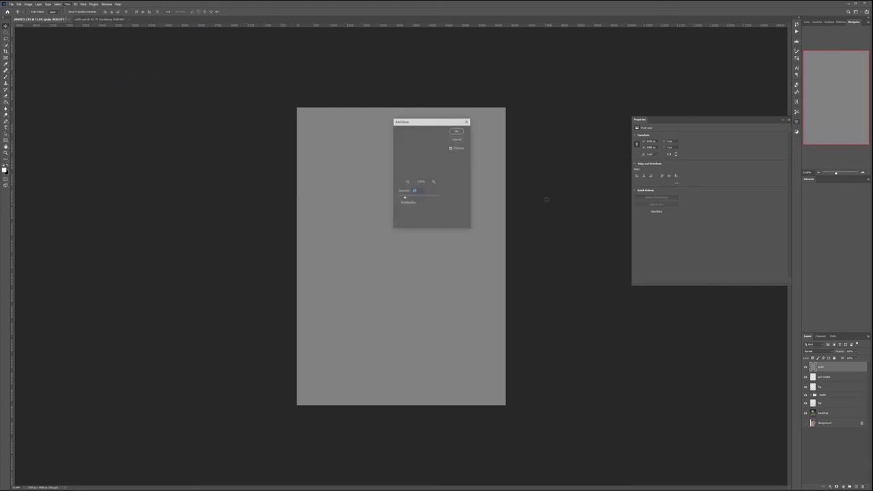
pyautogui.click(459, 130)
pyautogui.click(823, 351)
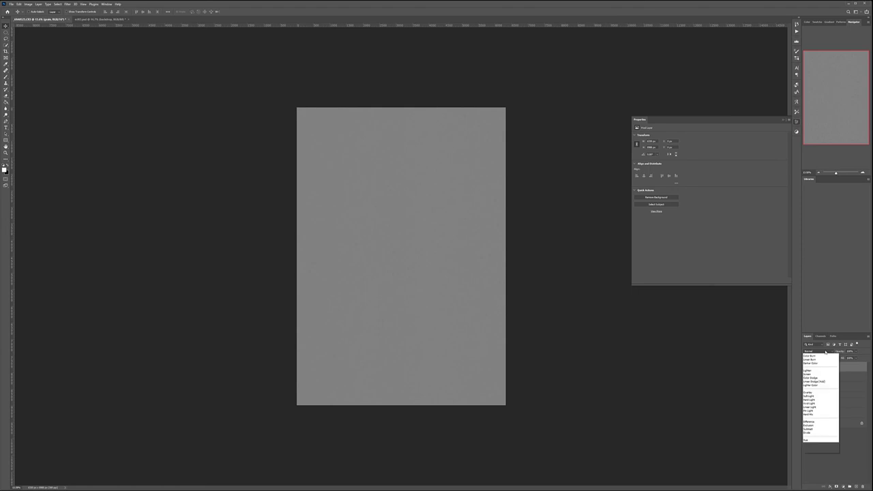
pyautogui.click(808, 395)
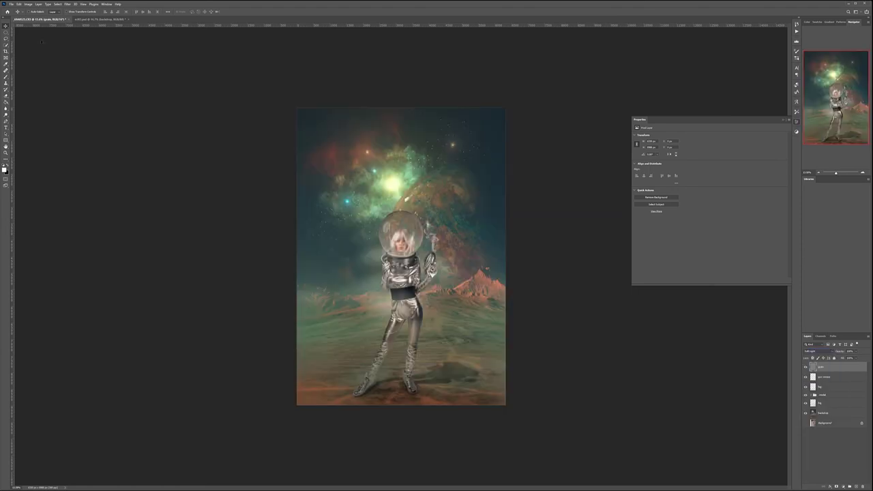
# - Compare the model's face with and without the grain and reduce the grain layer's opacity to a subtle level
pyautogui.scroll(15, 419, 266)
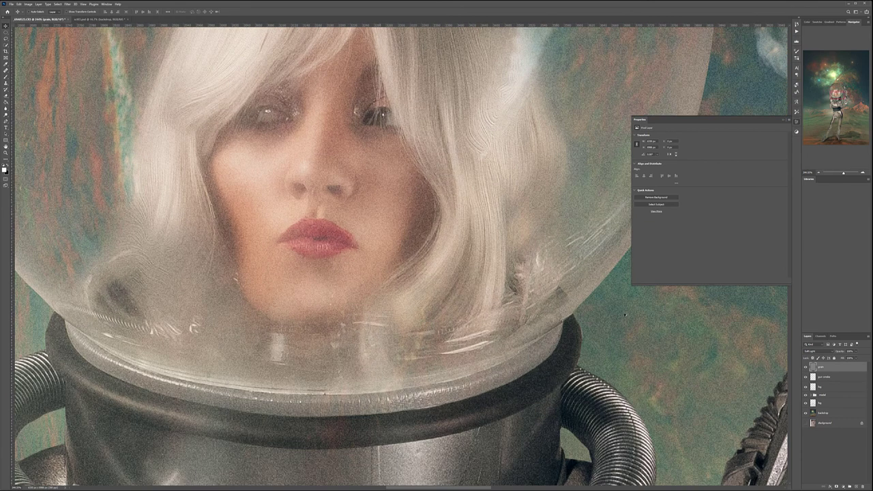
pyautogui.click(805, 366)
pyautogui.click(805, 367)
pyautogui.click(857, 351)
pyautogui.scroll(-3, 380, 274)
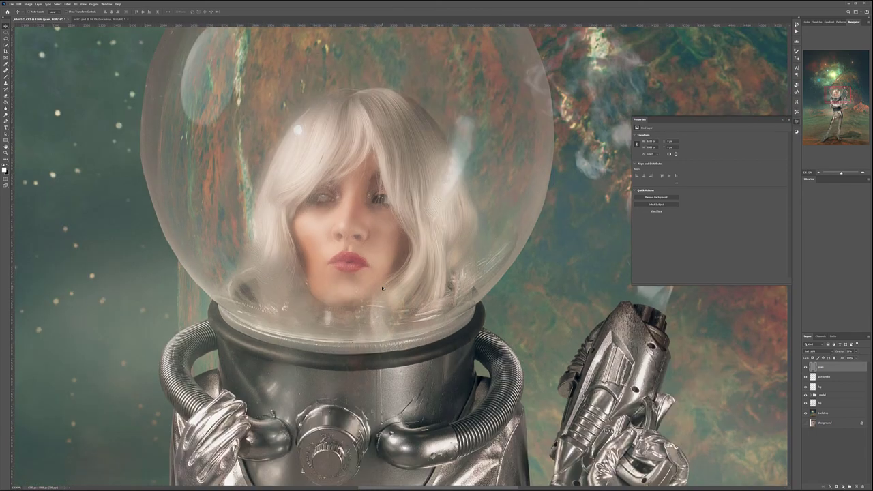
pyautogui.scroll(-5, 385, 289)
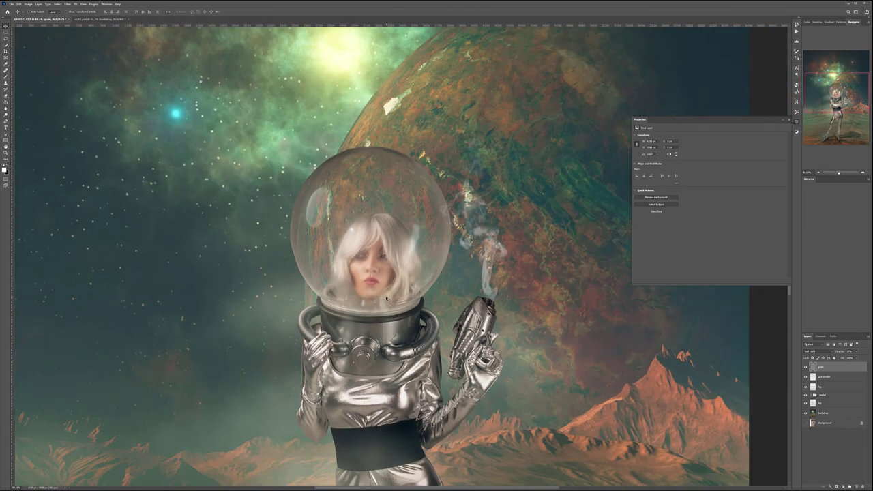
# - Hide the grain layer and stamp all visible layers into a new layer named "glow" above the gun smoke
pyautogui.scroll(3, 395, 368)
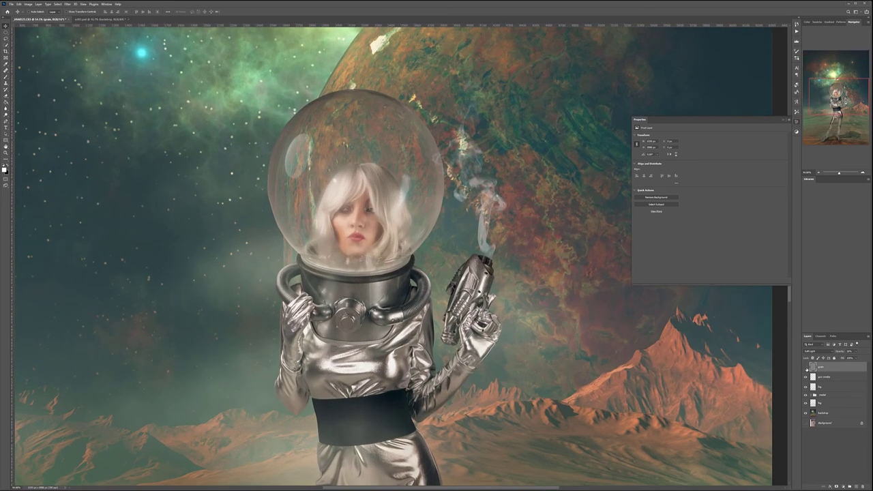
pyautogui.click(842, 377)
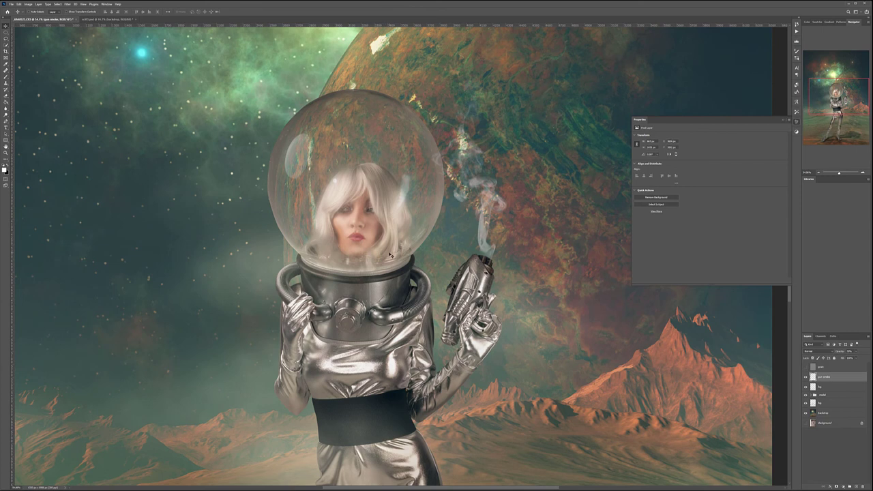
pyautogui.press('ctrl')
pyautogui.hotkey('ctrl', 'shift', 'alt', 'e')
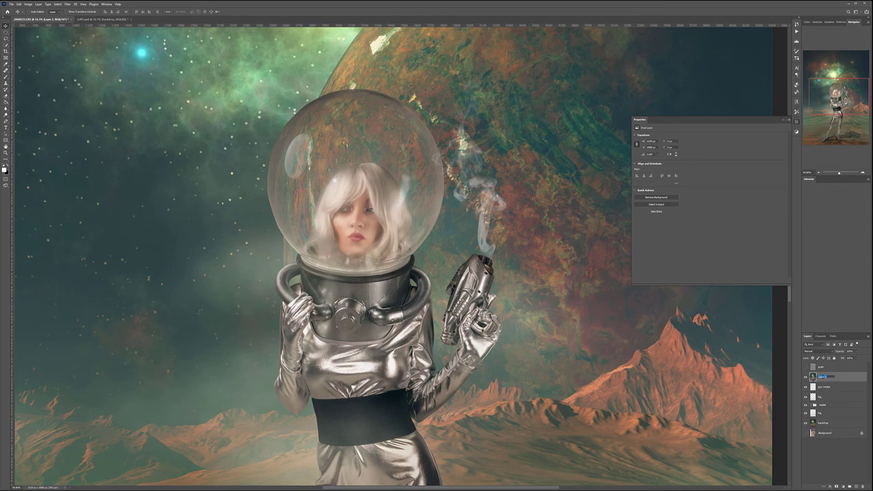
pyautogui.press('Return')
# - Apply a Gaussian Blur to the glow layer and set its blend mode to Screen
pyautogui.click(68, 4)
pyautogui.moveTo(93, 68)
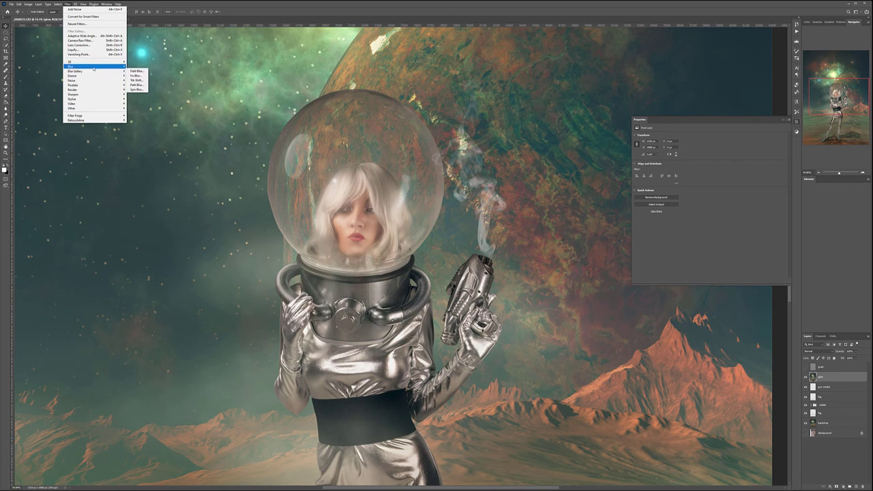
pyautogui.click(138, 83)
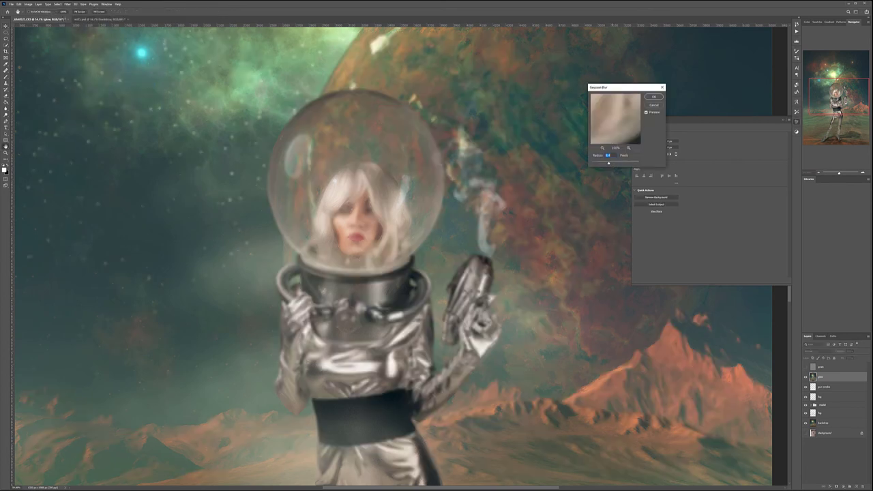
pyautogui.moveTo(611, 163); pyautogui.dragTo(613, 163)
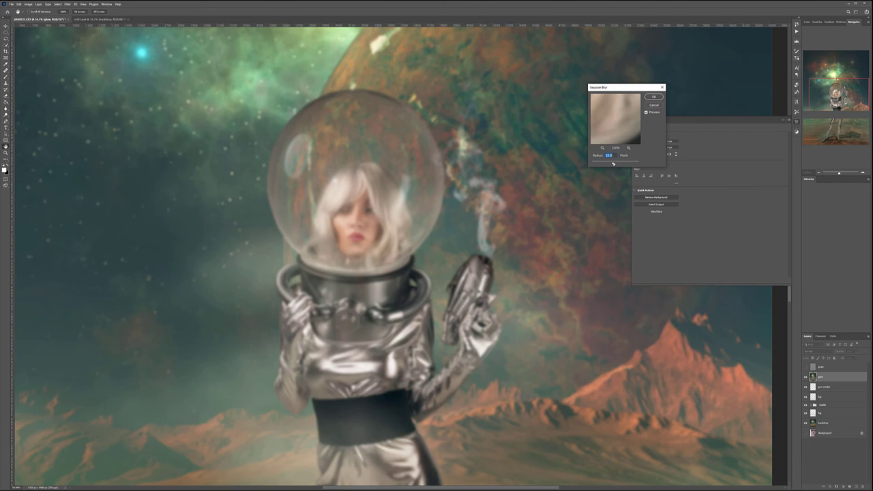
pyautogui.click(651, 97)
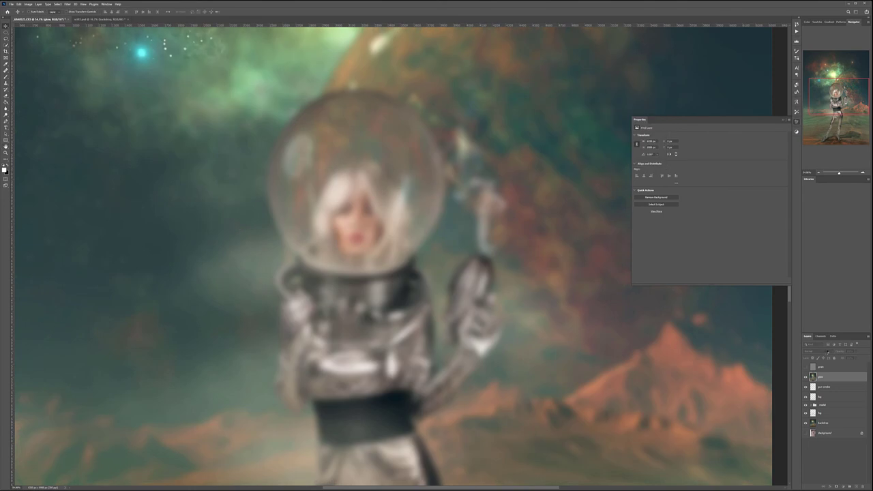
pyautogui.click(818, 352)
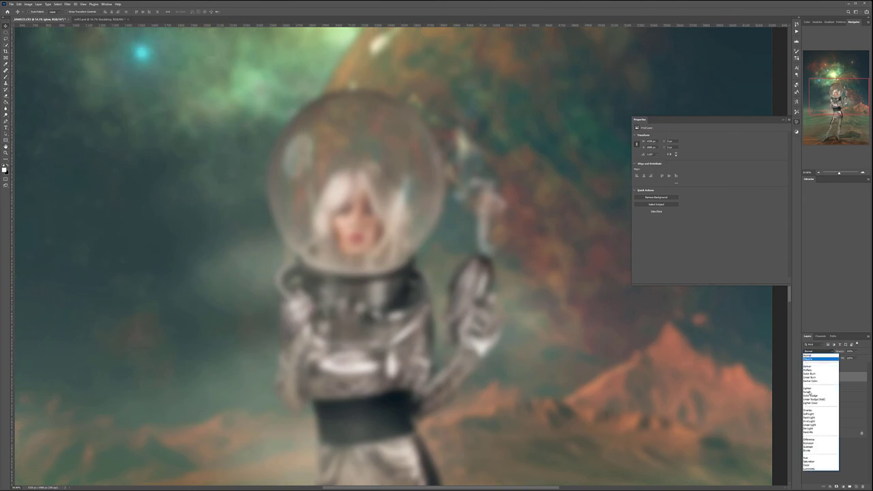
pyautogui.click(812, 391)
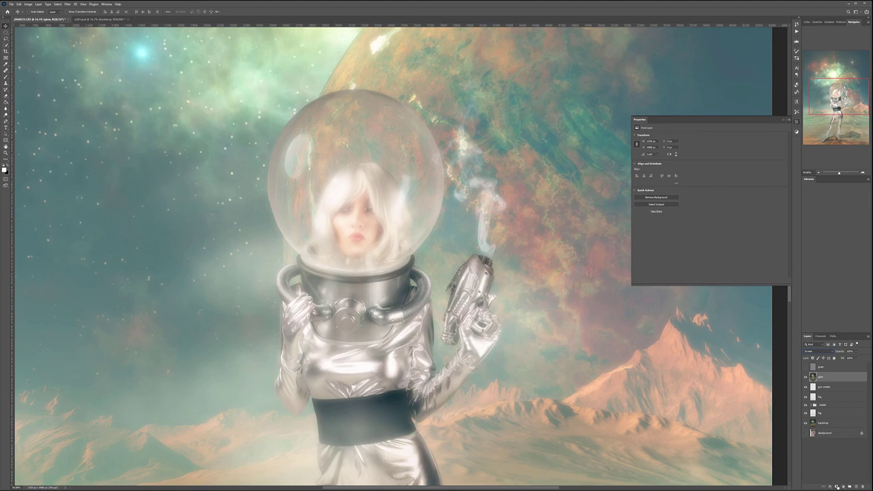
# - Hide the glow behind a black layer mask and paint it back softly over parts of the model with a soft white brush
pyautogui.keyDown('alt'); pyautogui.click(837, 486); pyautogui.keyUp('alt')
pyautogui.click(6, 79)
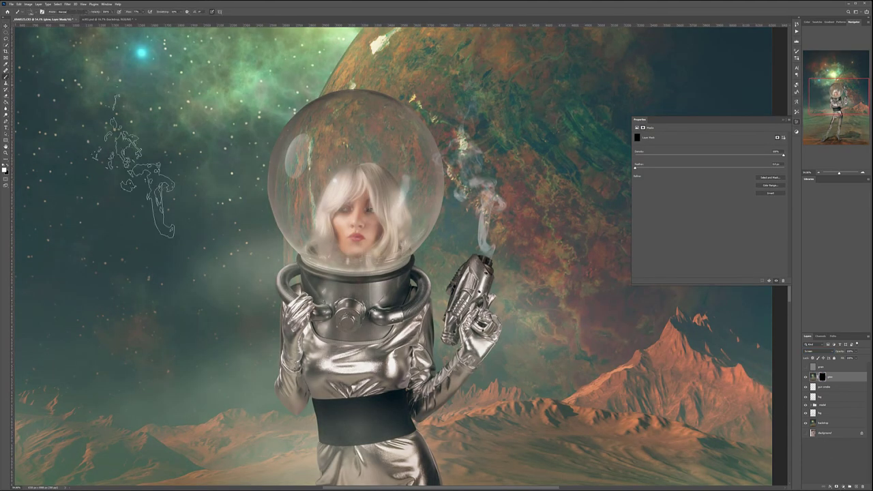
pyautogui.rightClick(267, 153)
pyautogui.click(269, 189)
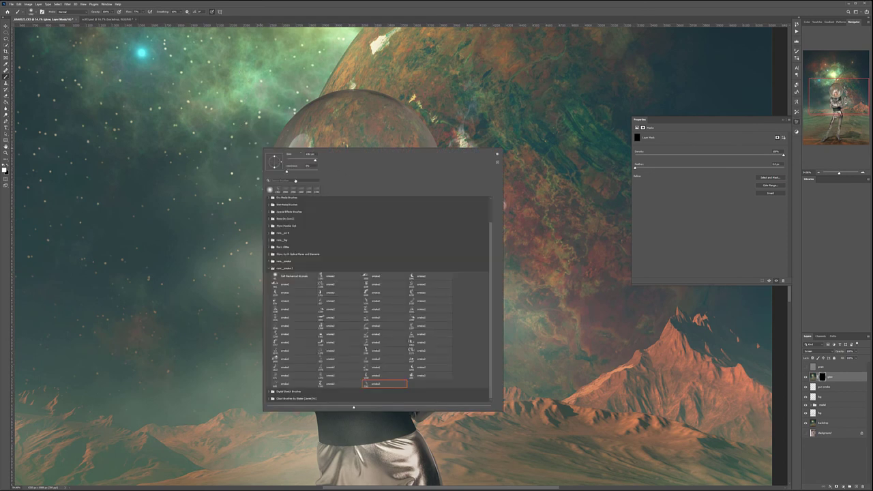
pyautogui.press('Return')
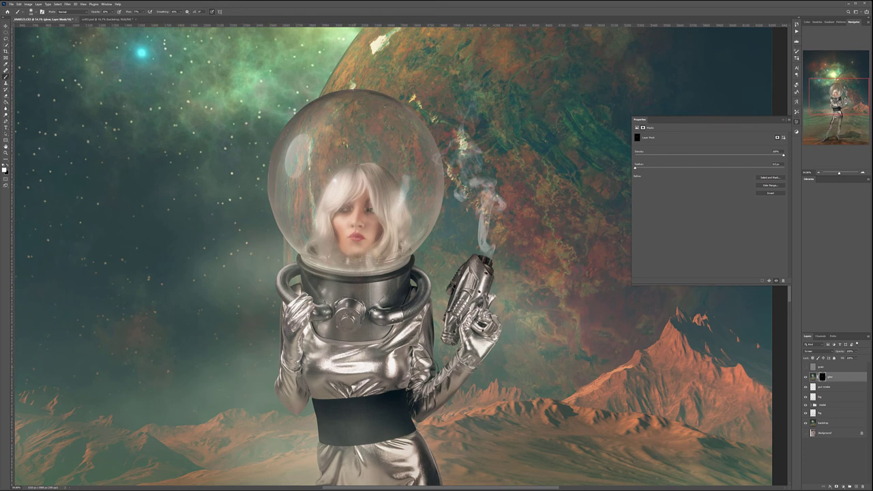
pyautogui.moveTo(423, 428); pyautogui.dragTo(407, 194)
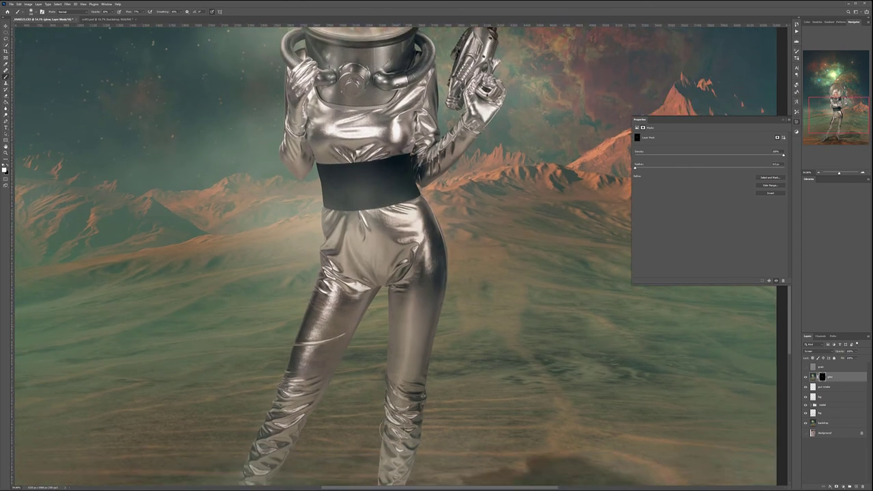
pyautogui.moveTo(330, 203); pyautogui.dragTo(335, 348)
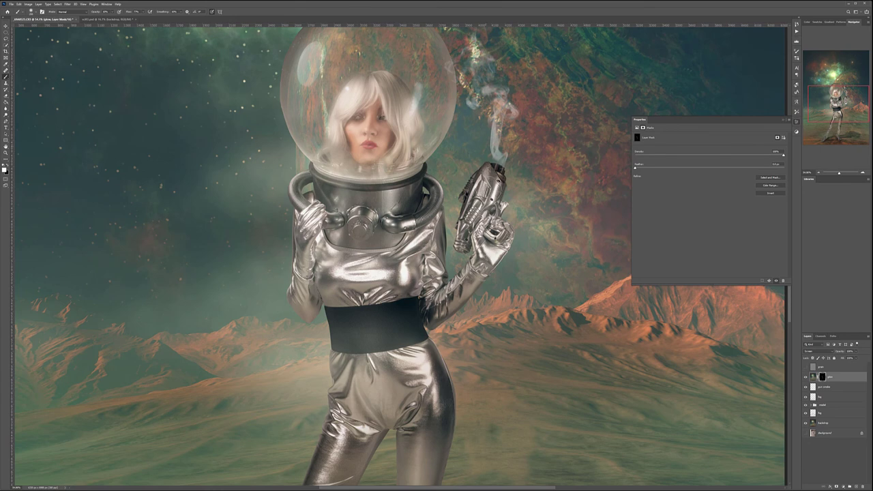
pyautogui.scroll(3, 488, 190)
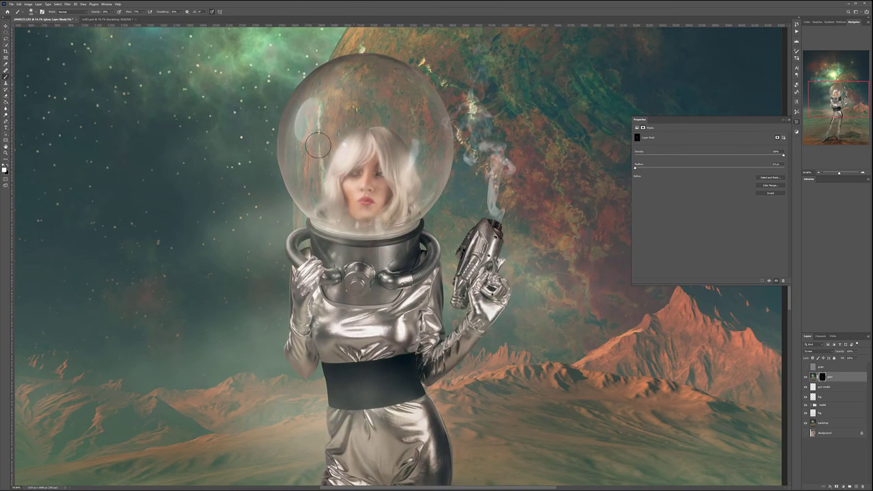
pyautogui.scroll(-3, 366, 268)
# - Compare the whole image with and without the glow layer and make the grain layer visible again
pyautogui.hotkey('ctrl', '0')
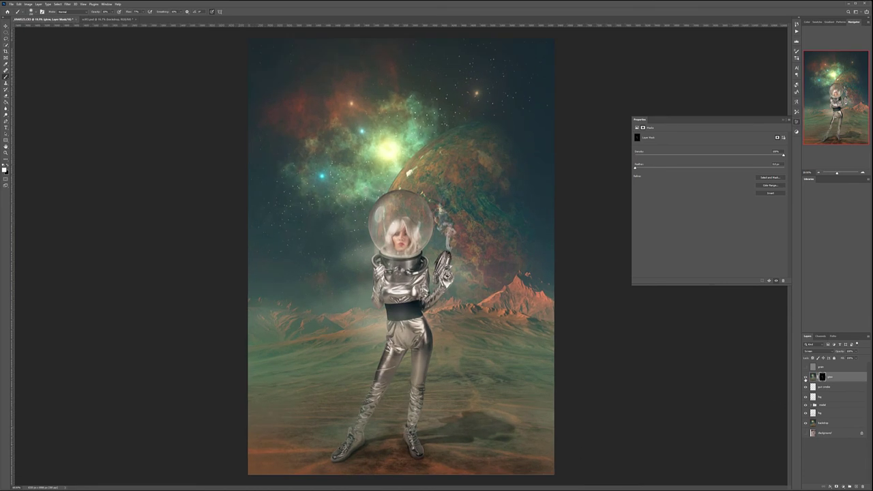
pyautogui.click(805, 377)
pyautogui.click(805, 377)
pyautogui.click(806, 377)
pyautogui.click(805, 377)
pyautogui.click(849, 369)
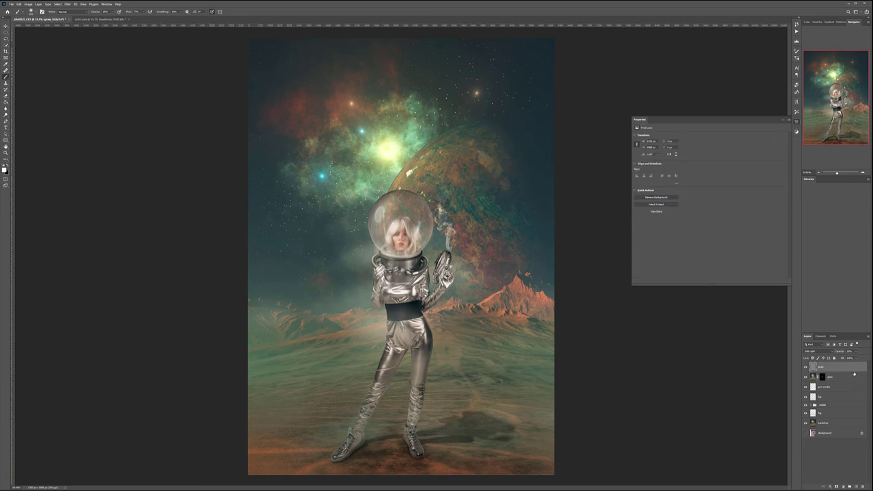
# - Add a layer named "db" above the glow layer, fill it with 50% gray and set its blend mode to Soft Light
pyautogui.click(846, 378)
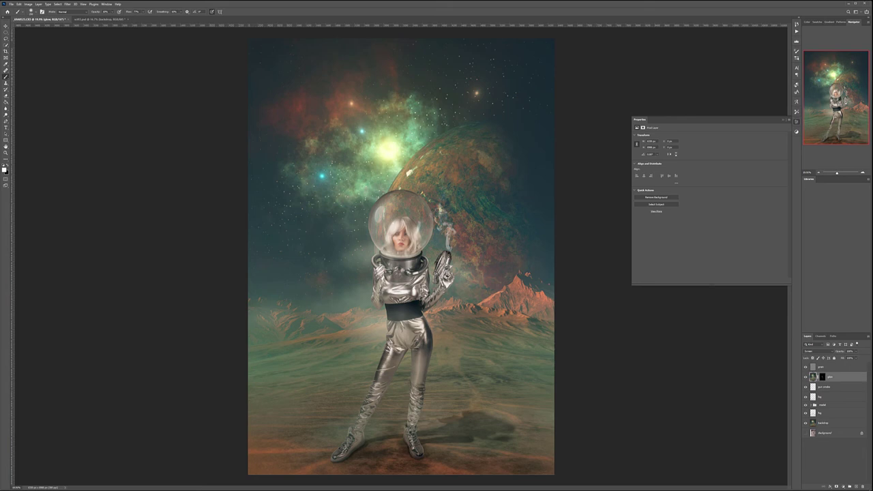
pyautogui.hotkey('ctrl', 'shift', 'alt', 'n')
pyautogui.write('db')
pyautogui.press('Return')
pyautogui.hotkey('shift', 'F5')
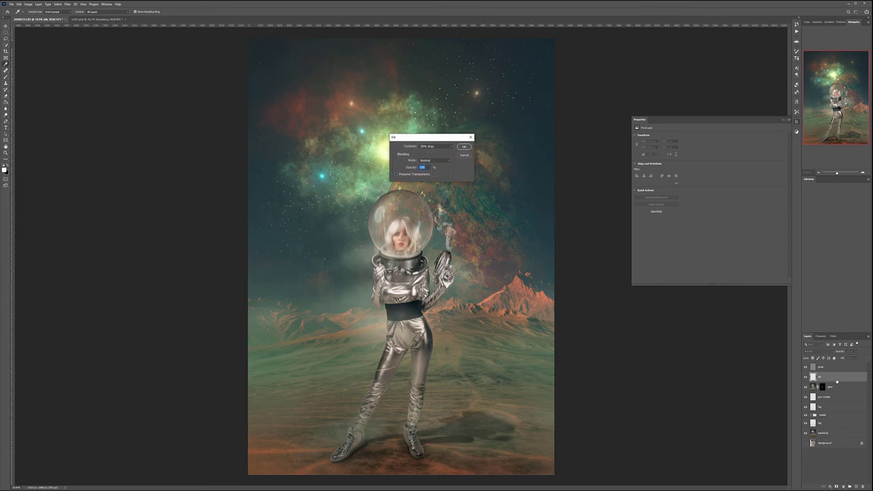
pyautogui.press('Return')
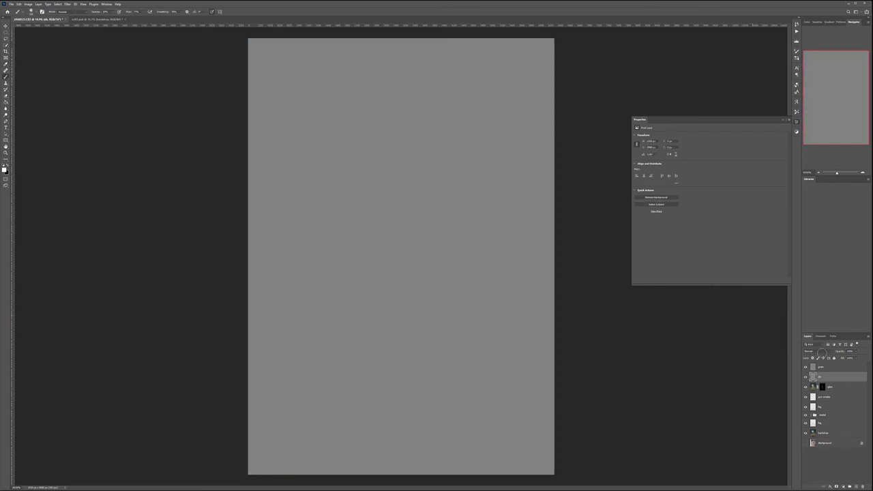
pyautogui.click(821, 350)
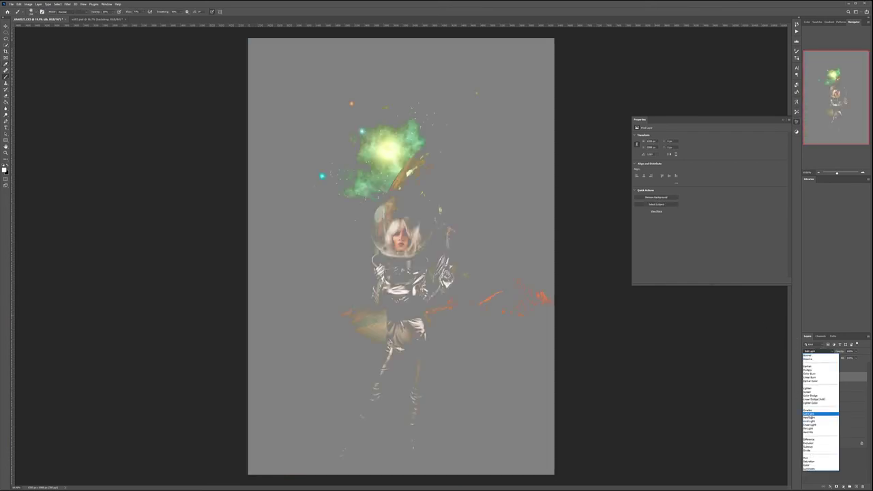
pyautogui.click(811, 413)
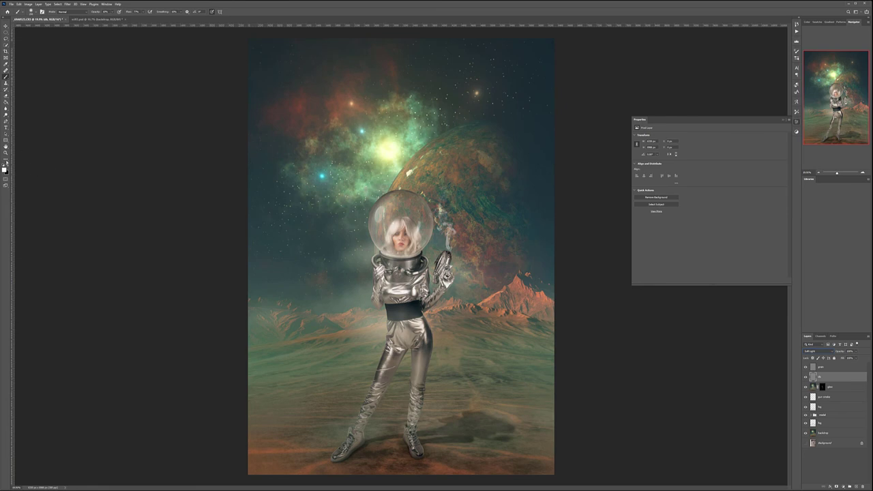
# - Dodge and burn the image by painting black and white on the db layer with an enlarged soft brush
pyautogui.click(4, 166)
pyautogui.scroll(-6, 356, 434)
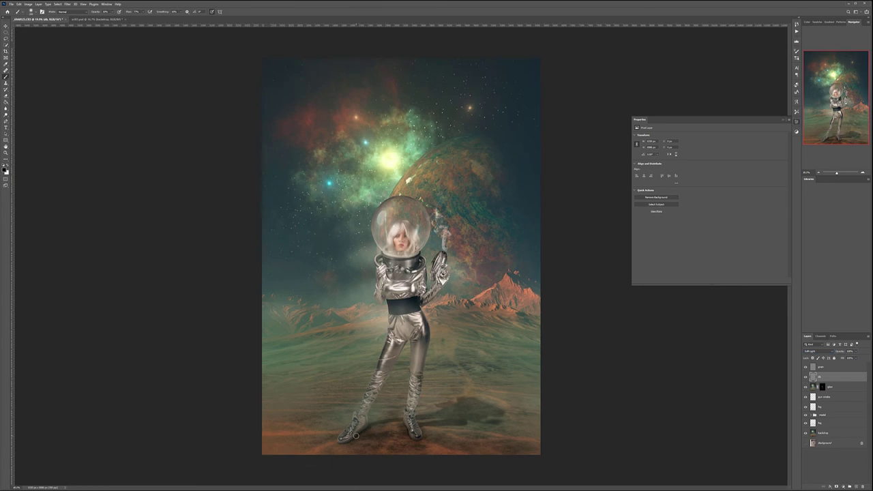
pyautogui.scroll(3, 355, 403)
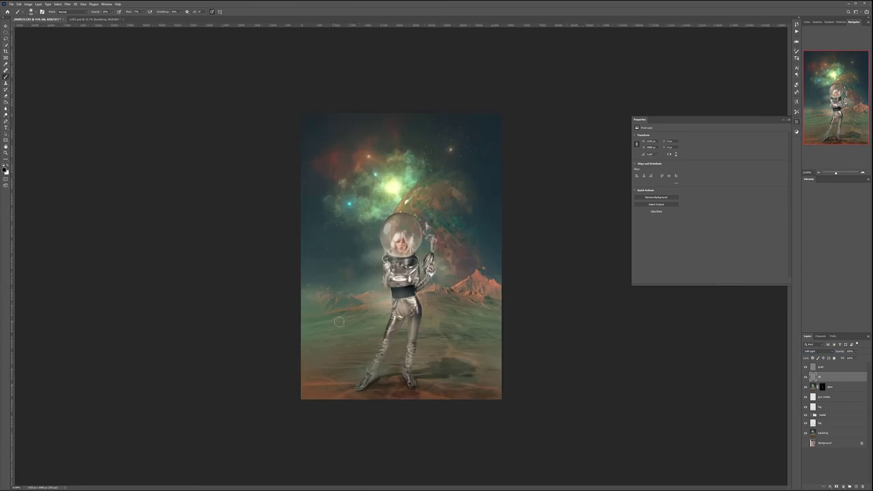
pyautogui.press(']')
pyautogui.press(']')
pyautogui.press(']')
pyautogui.press(']')
pyautogui.press(']')
pyautogui.press(']')
pyautogui.press(']')
pyautogui.press(']')
pyautogui.press(']')
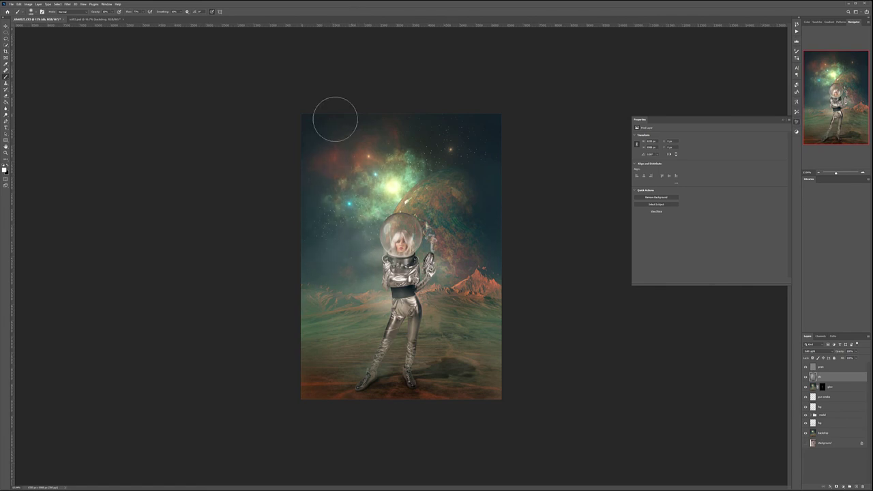
# - Stamp all visible layers into a new named layer above the grain layer
pyautogui.click(848, 368)
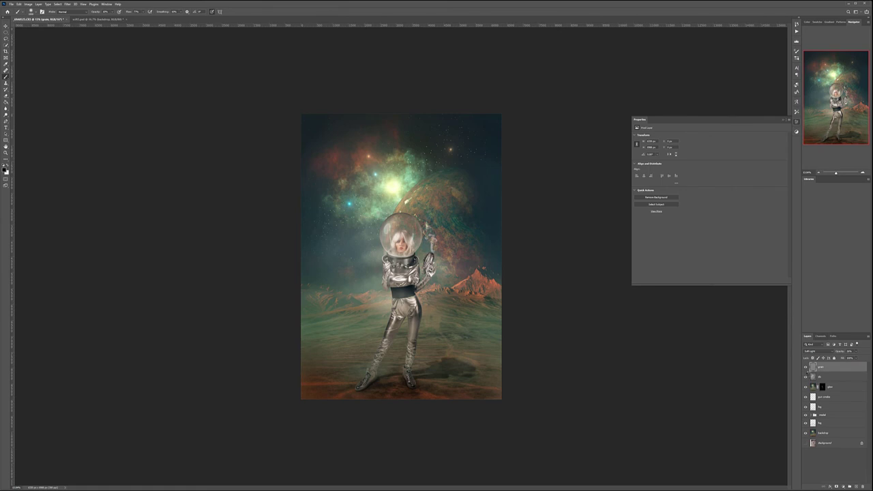
pyautogui.hotkey('ctrl', 'shift', 'alt', 'n')
pyautogui.write('db')
pyautogui.press('Return')
# - Apply Filter Forge's PhotoTone effect to the stamped layer with less red and adjusted cycle, vibrance and saturation settings
pyautogui.click(68, 4)
pyautogui.moveTo(75, 116)
pyautogui.click(140, 115)
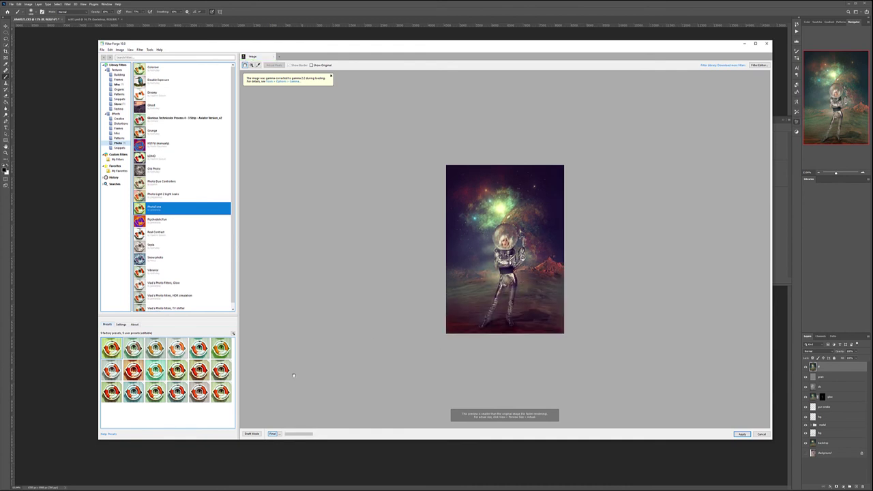
pyautogui.click(120, 325)
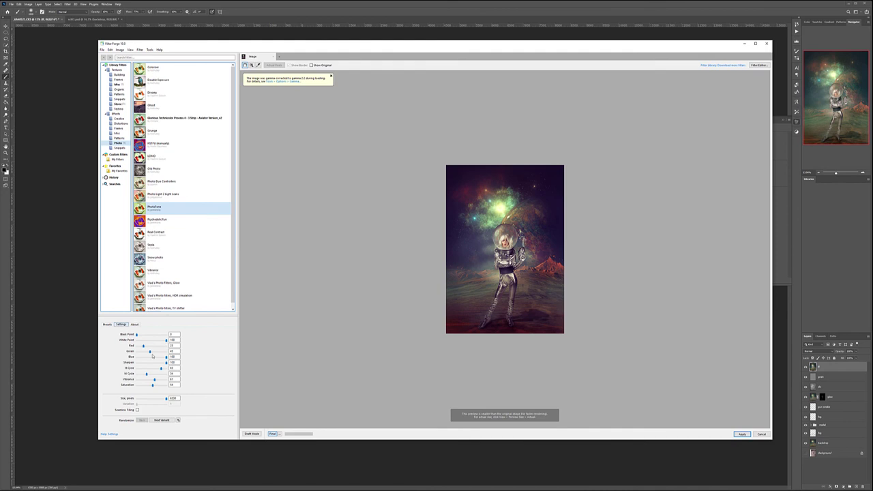
pyautogui.moveTo(142, 346)
pyautogui.mouseDown()
pyautogui.moveTo(150, 348)
pyautogui.moveTo(137, 346)
pyautogui.mouseUp()
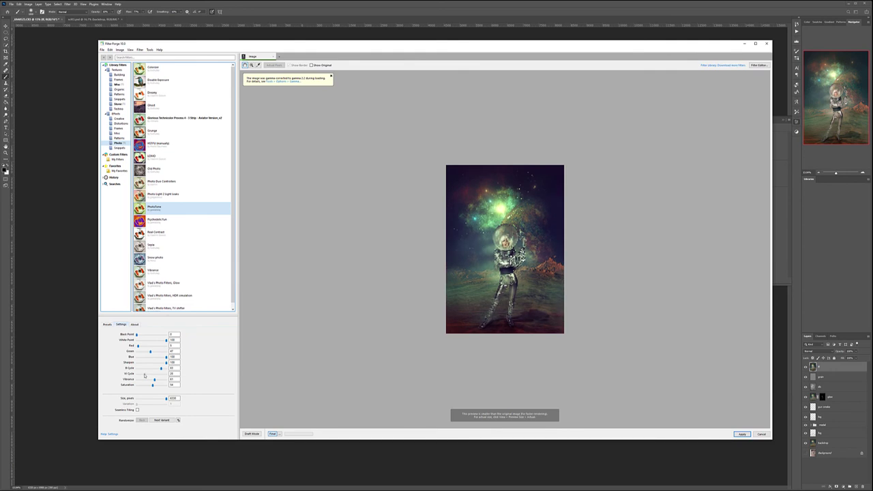
pyautogui.moveTo(146, 375); pyautogui.dragTo(151, 385)
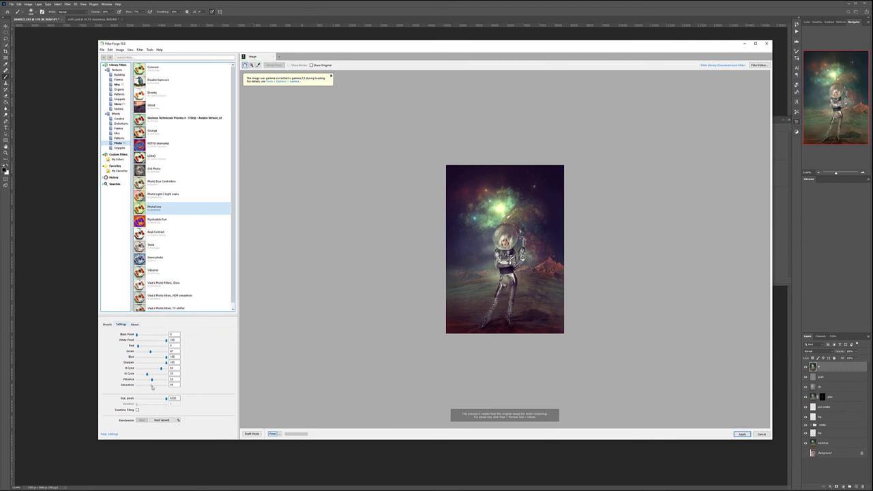
pyautogui.click(741, 433)
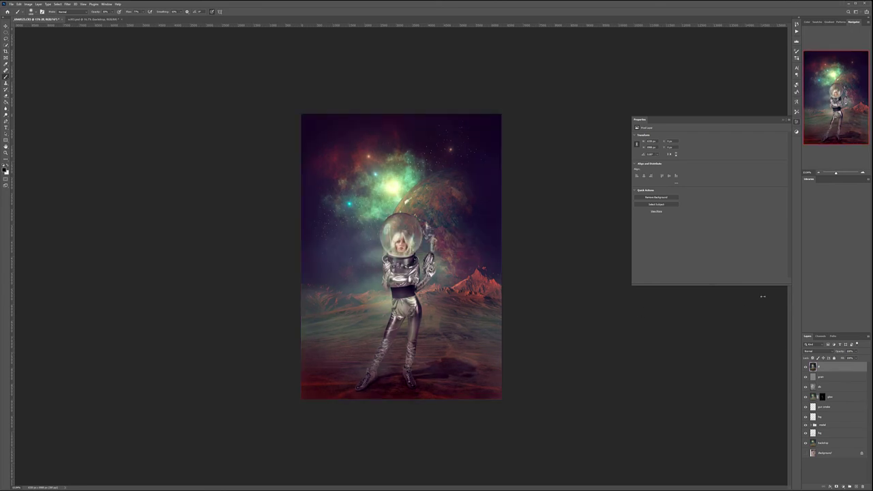
# - Reduce the filtered layer's opacity to soften the colour effect and add a layer mask to fade it over parts of the image
pyautogui.click(856, 352)
pyautogui.click(833, 357)
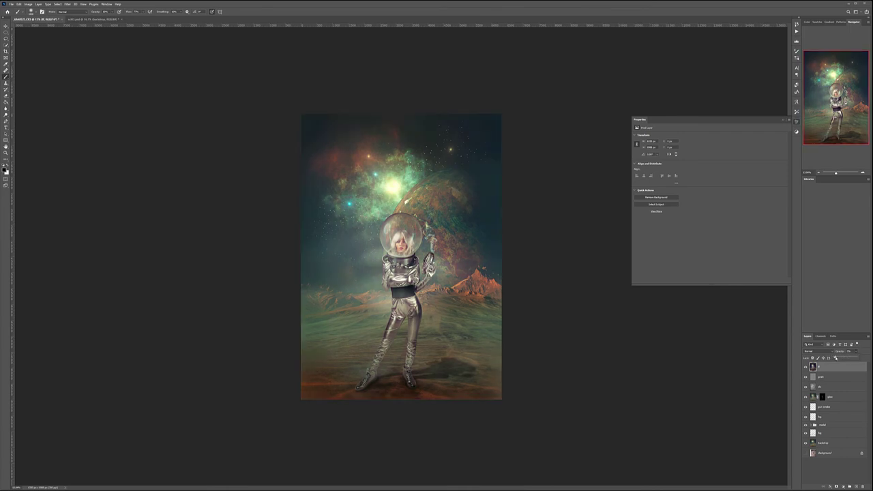
pyautogui.click(843, 357)
pyautogui.moveTo(849, 357); pyautogui.dragTo(850, 357)
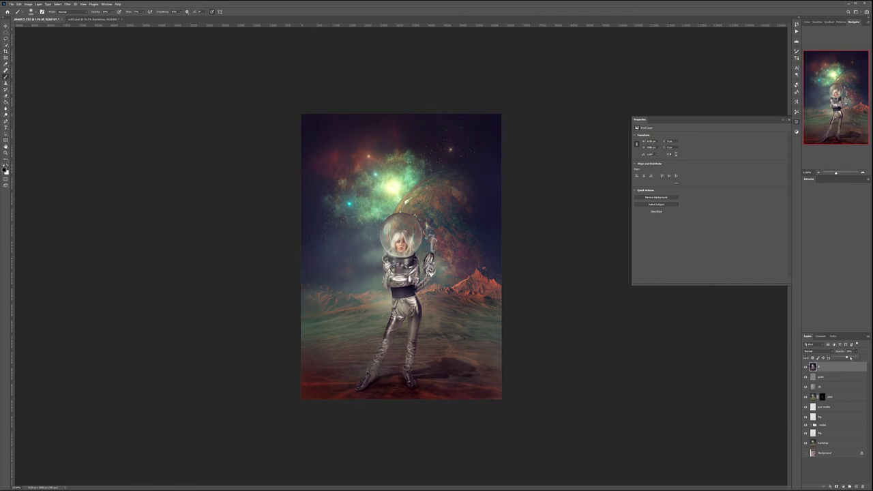
pyautogui.click(836, 485)
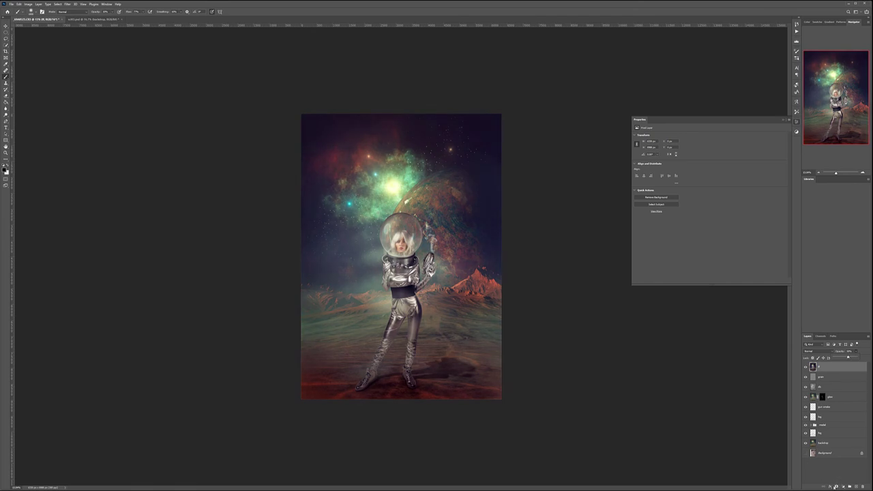
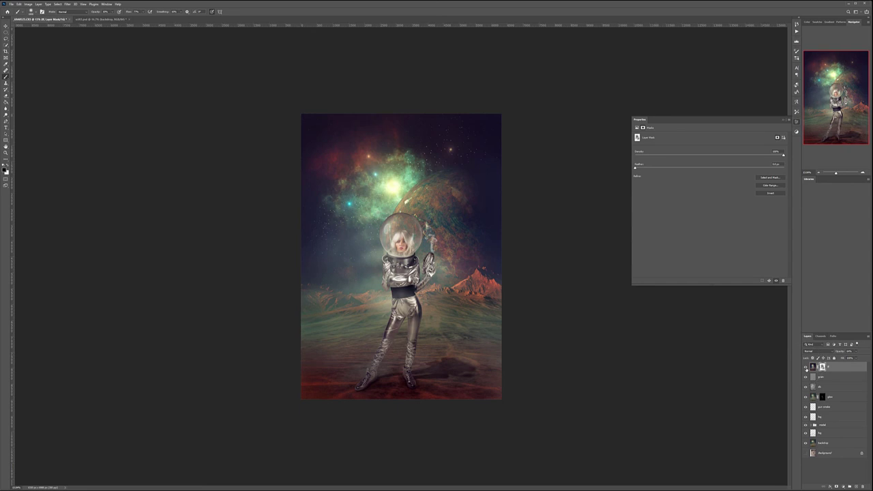
# - Compare the image with and without the filtered layer and leave that layer hidden
pyautogui.click(805, 367)
pyautogui.click(806, 367)
pyautogui.click(805, 367)
pyautogui.click(805, 367)
pyautogui.click(805, 366)
pyautogui.click(806, 367)
pyautogui.click(805, 367)
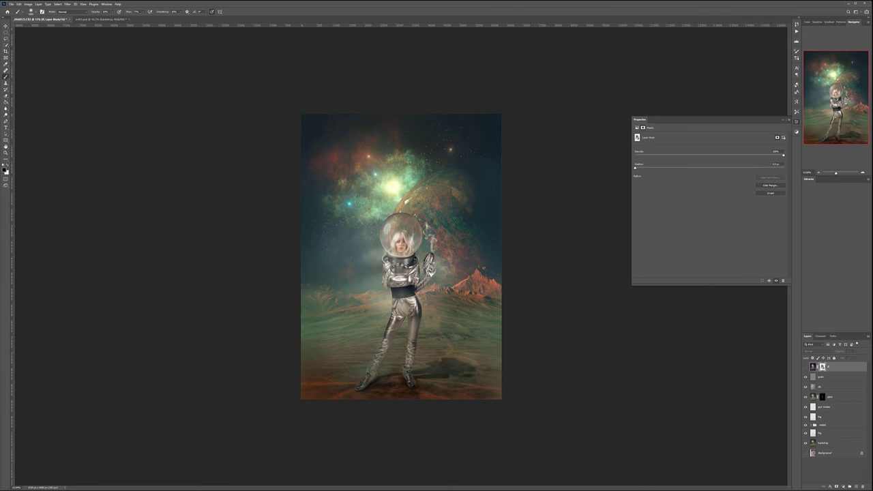
# - Add a Curves adjustment layer at the top with Color blend mode and lift the shadows of the blue channel
pyautogui.click(845, 486)
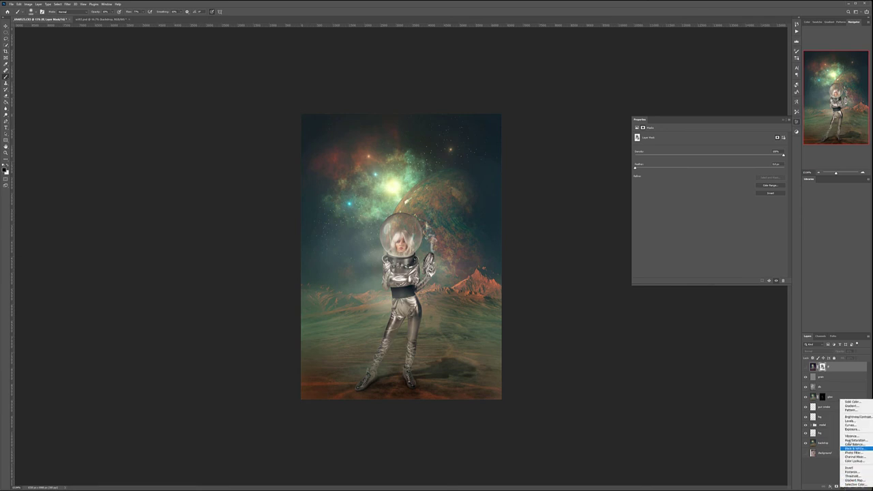
pyautogui.click(850, 425)
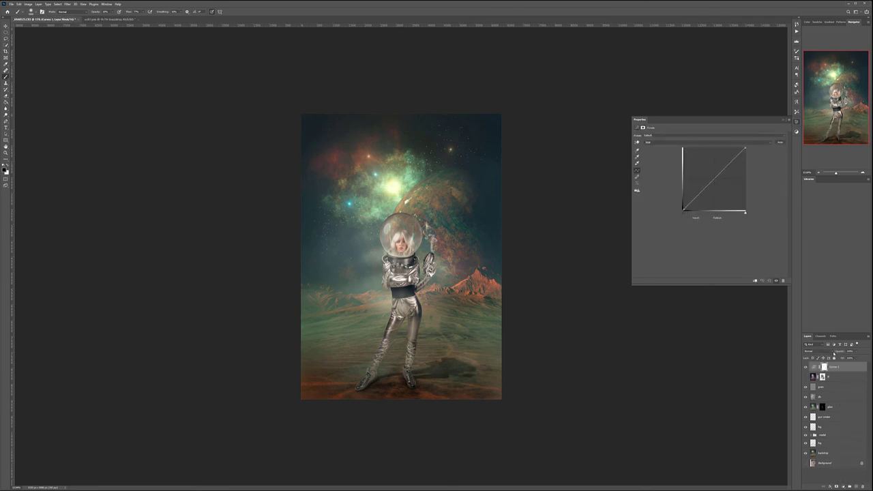
pyautogui.click(831, 352)
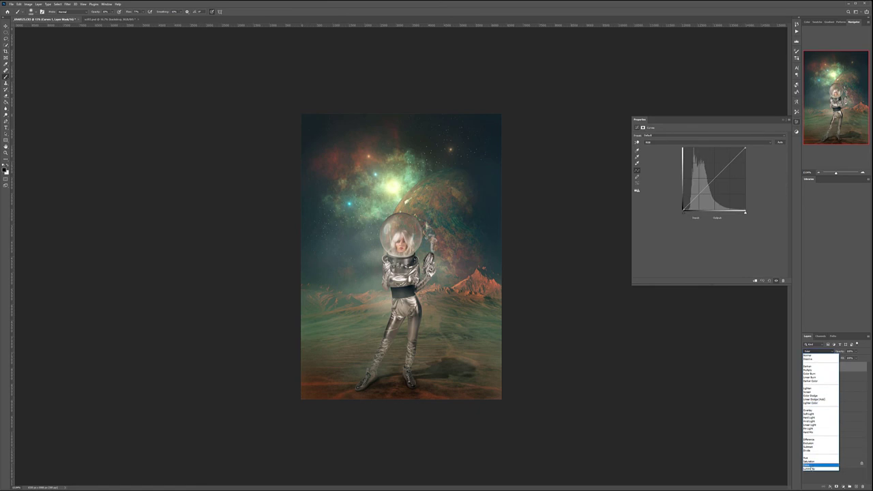
pyautogui.click(821, 466)
pyautogui.click(654, 142)
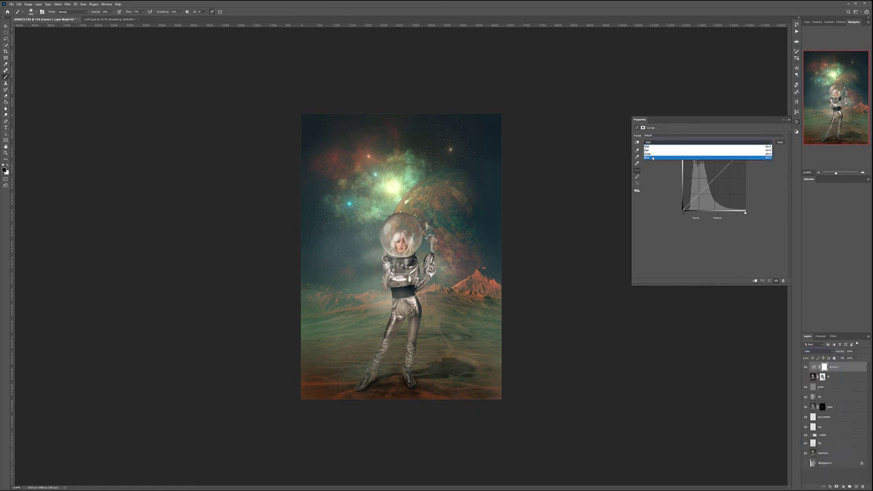
pyautogui.click(652, 158)
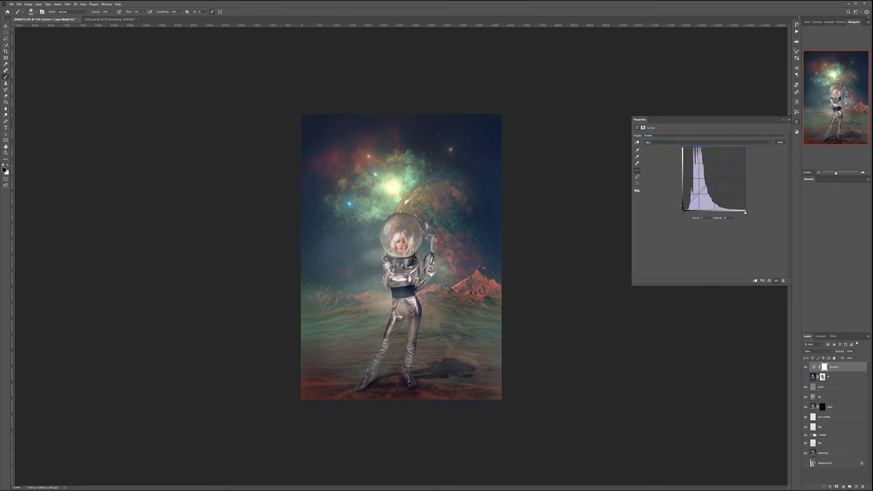
pyautogui.click(715, 180)
# - Adjust the red channel's curve in the shadows and lower midtones on the same Curves layer
pyautogui.click(661, 143)
pyautogui.click(652, 148)
pyautogui.moveTo(692, 204); pyautogui.dragTo(696, 195)
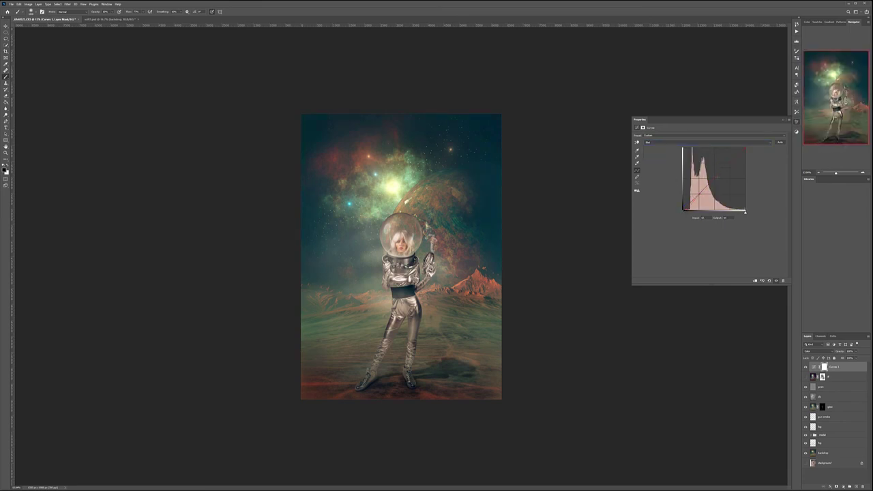
# - Compare the image with and without the Curves layer, reduce its opacity, and show the hidden filtered layer again
pyautogui.click(805, 367)
pyautogui.click(805, 366)
pyautogui.click(806, 367)
pyautogui.moveTo(849, 357); pyautogui.dragTo(842, 358)
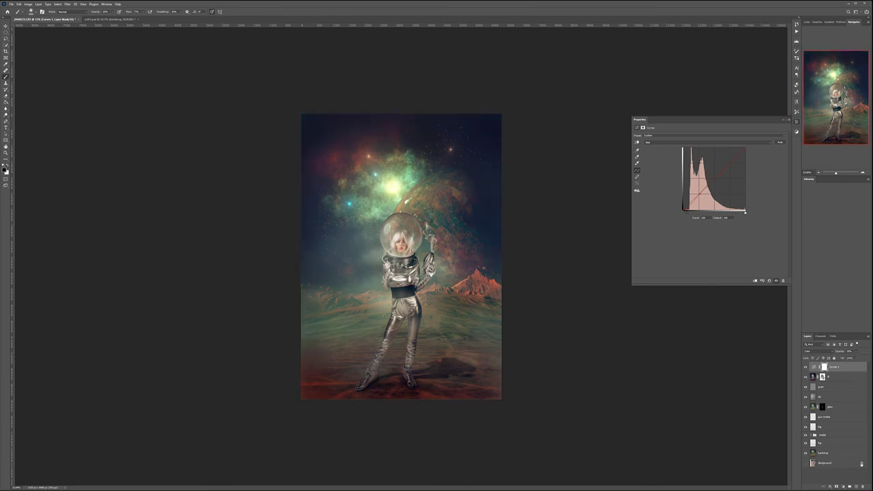
# - Add a Selective Color adjustment layer on top and slightly reduce the ink amounts in the Blacks
pyautogui.click(844, 486)
pyautogui.click(853, 483)
pyautogui.click(666, 140)
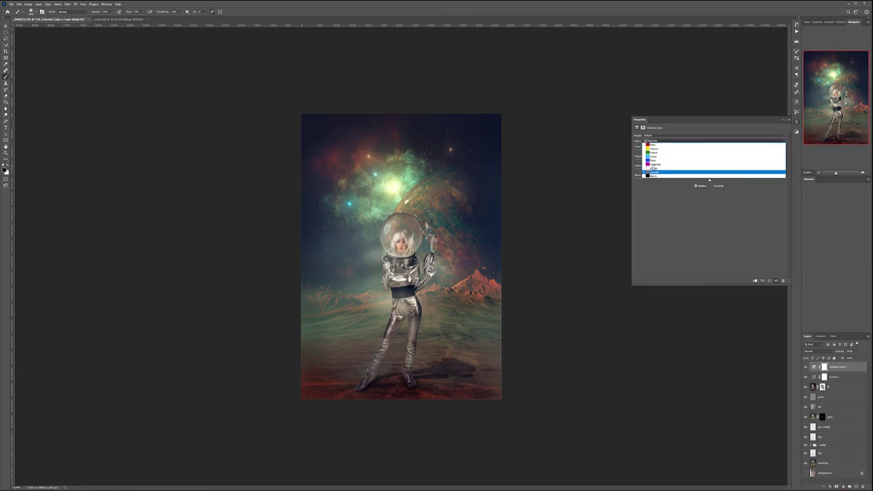
pyautogui.click(653, 175)
pyautogui.moveTo(709, 180)
pyautogui.mouseDown()
pyautogui.moveTo(679, 182)
pyautogui.moveTo(734, 182)
pyautogui.moveTo(708, 180)
pyautogui.mouseUp()
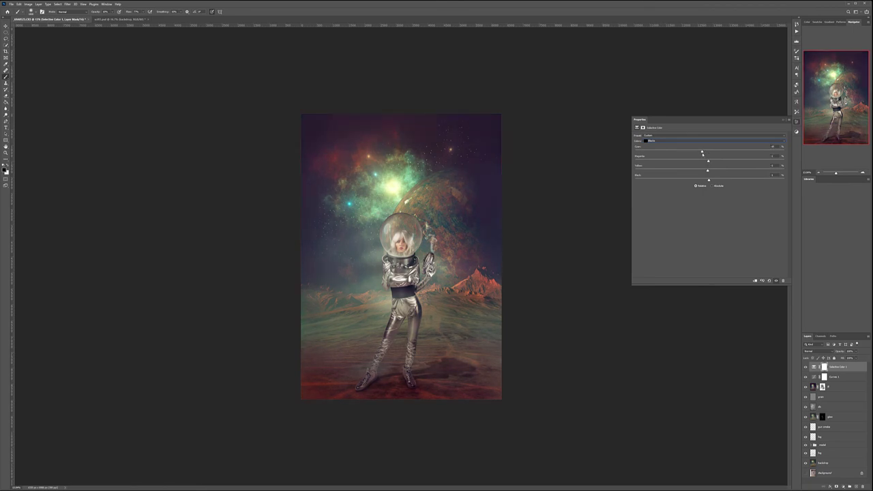
pyautogui.moveTo(698, 153); pyautogui.dragTo(708, 154)
# - Fine-tune the Neutrals of the Selective Color layer with less cyan and magenta and more yellow, comparing before and after
pyautogui.click(675, 139)
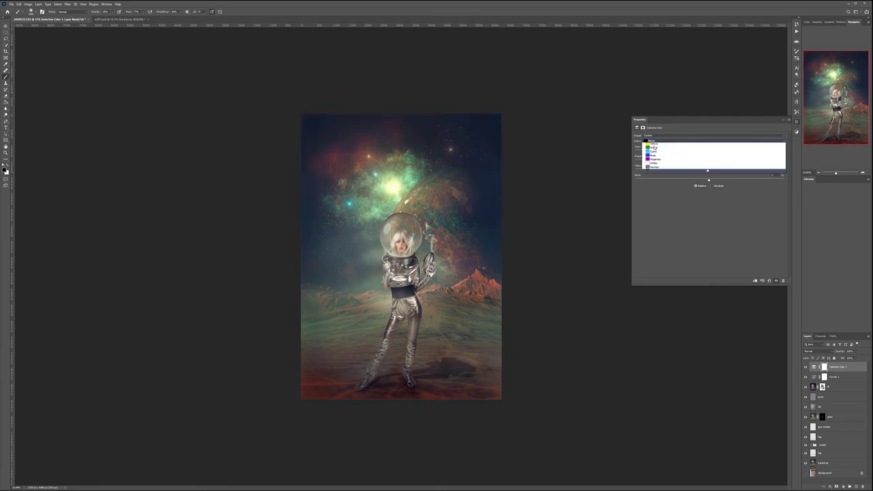
pyautogui.click(653, 171)
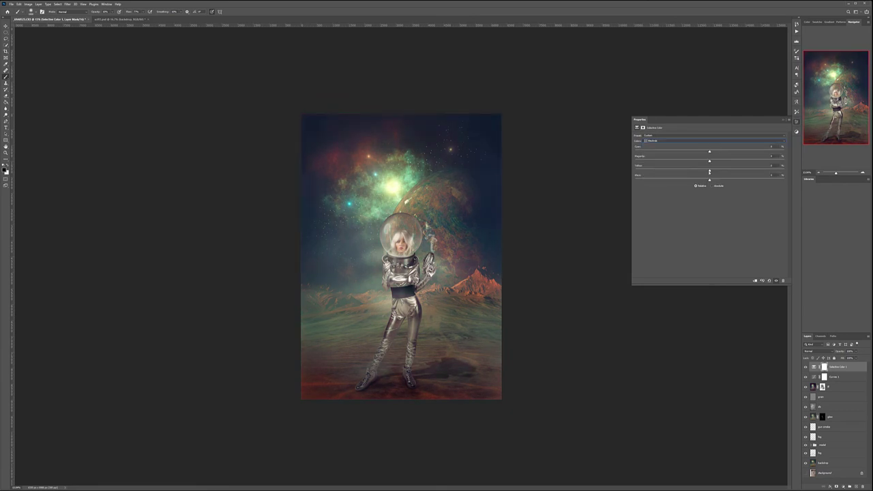
pyautogui.moveTo(710, 171); pyautogui.dragTo(704, 152)
pyautogui.click(806, 367)
pyautogui.click(806, 367)
# - Rename the Curves layer with Color blend mode as color
pyautogui.click(833, 376)
pyautogui.doubleClick(834, 376)
pyautogui.write('color')
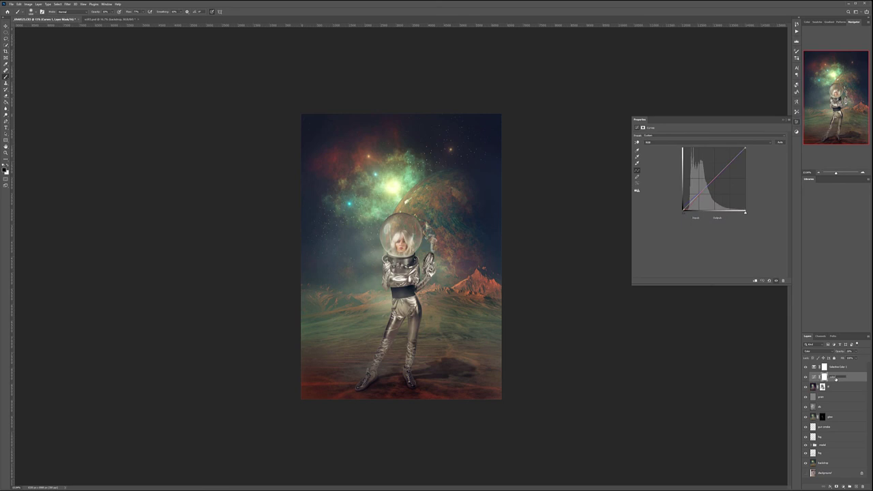
pyautogui.press('Return')
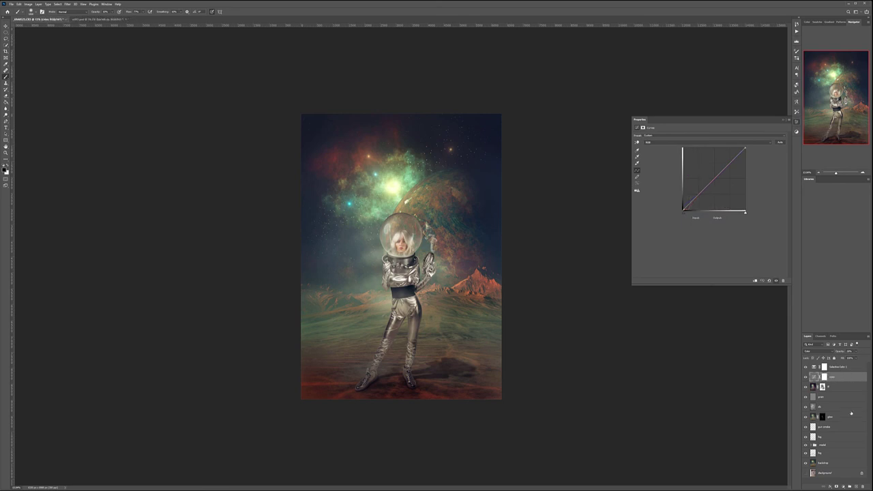
# - Add a renamed Curves layer directly above the filtered layer and lower its white point until the image is fully black
pyautogui.hotkey('alt', '[')
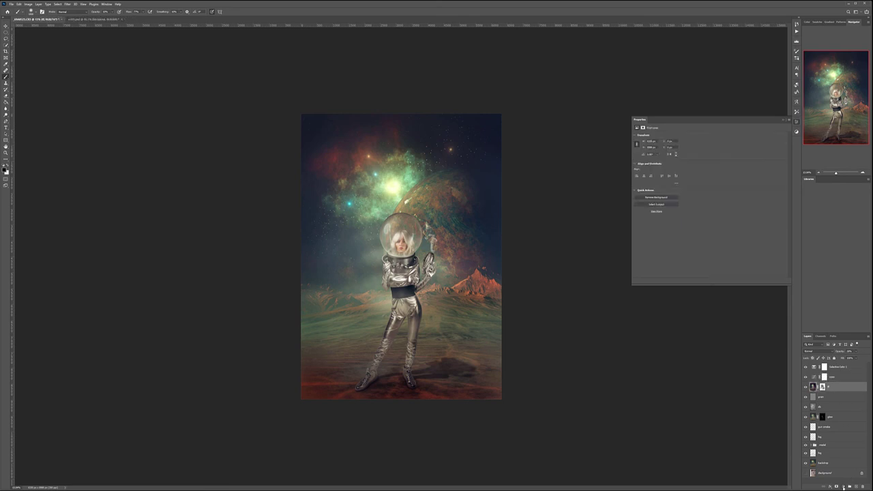
pyautogui.click(843, 485)
pyautogui.click(851, 424)
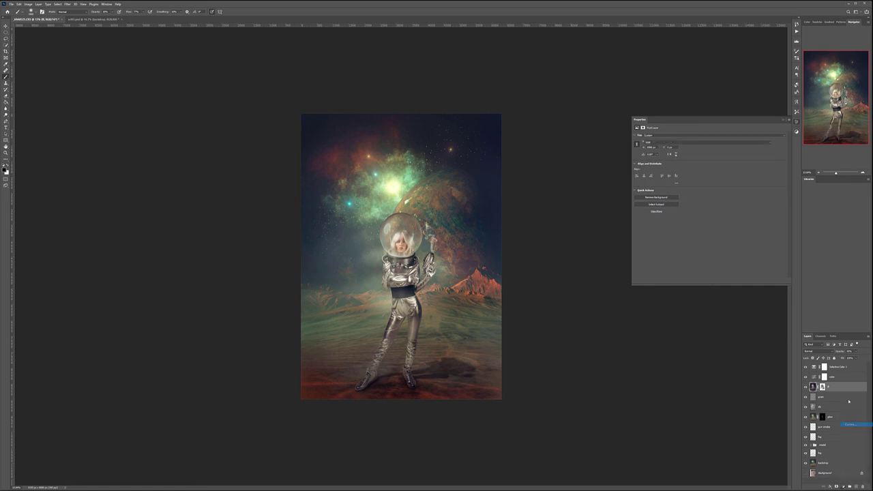
pyautogui.doubleClick(837, 387)
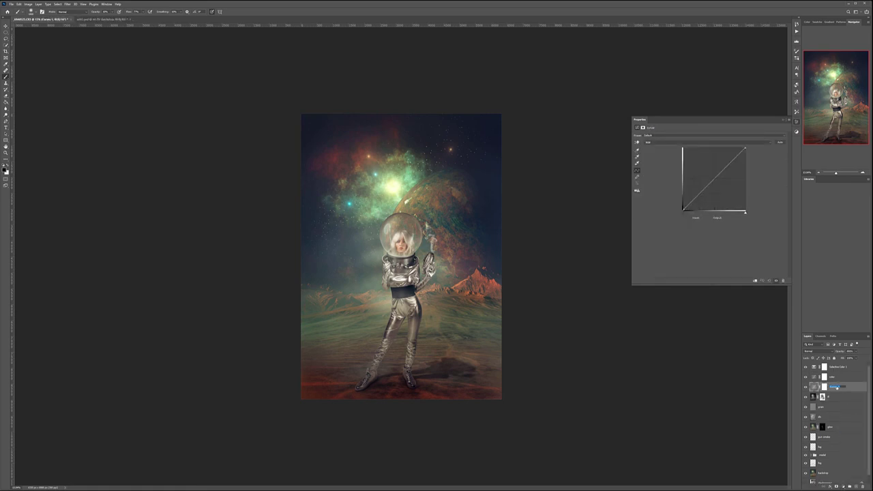
pyautogui.write('con')
pyautogui.press('Return')
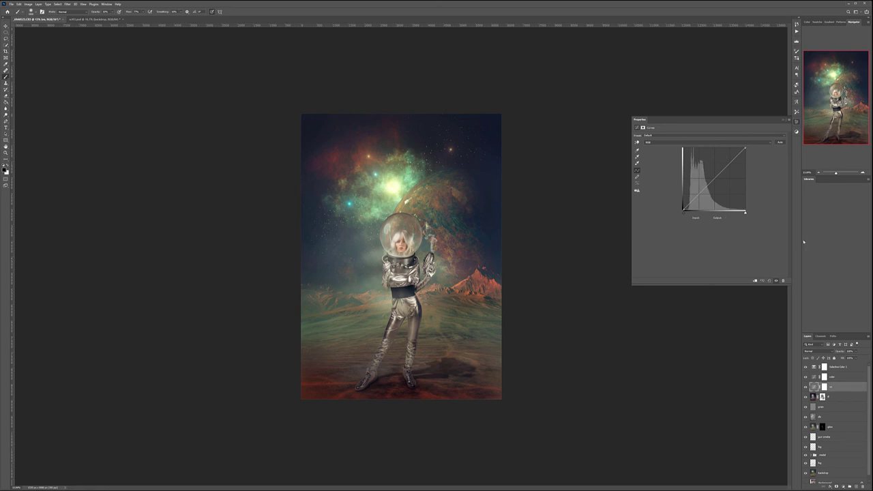
pyautogui.moveTo(745, 148); pyautogui.dragTo(745, 210)
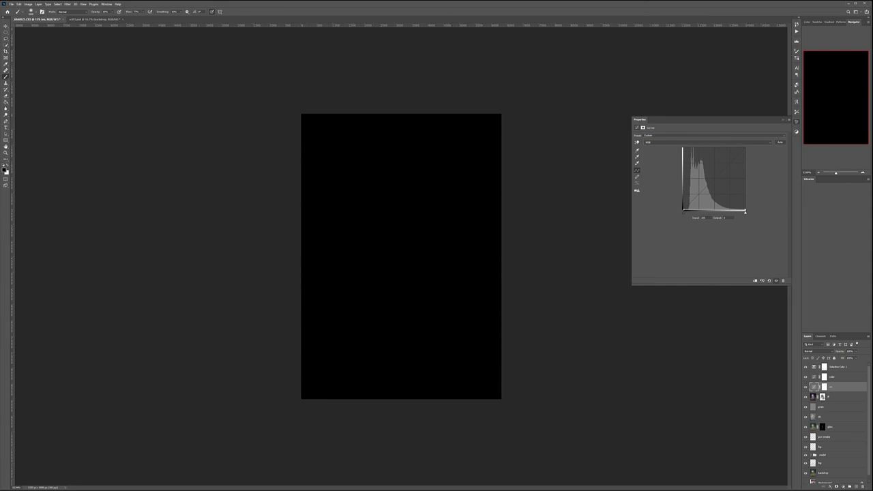
# - Make a rectangular selection just inside the image edges, fill it with black on the new Curves layer's mask, and deselect
pyautogui.click(6, 32)
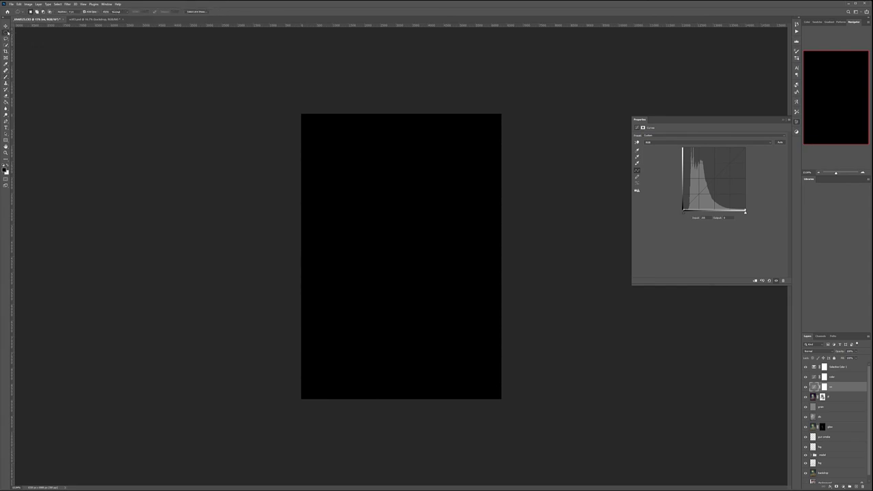
pyautogui.rightClick(7, 32)
pyautogui.click(27, 32)
pyautogui.moveTo(304, 117); pyautogui.dragTo(499, 395)
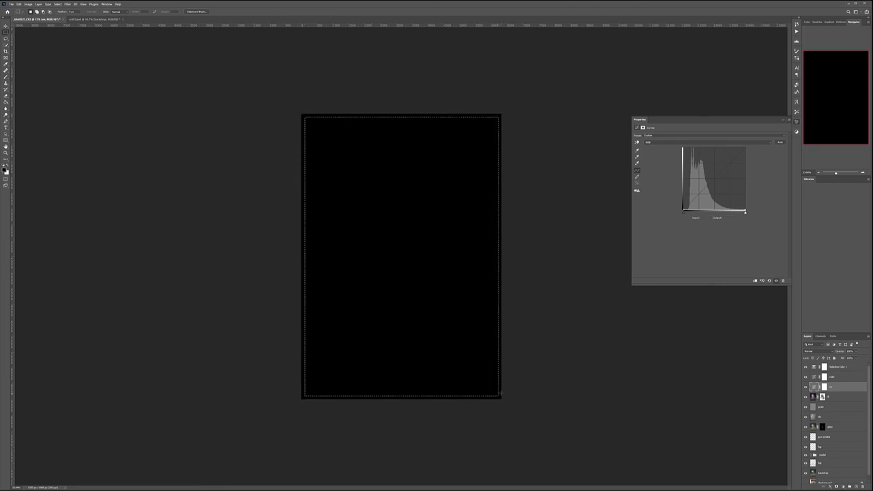
pyautogui.hotkey('alt', 'BackSpace')
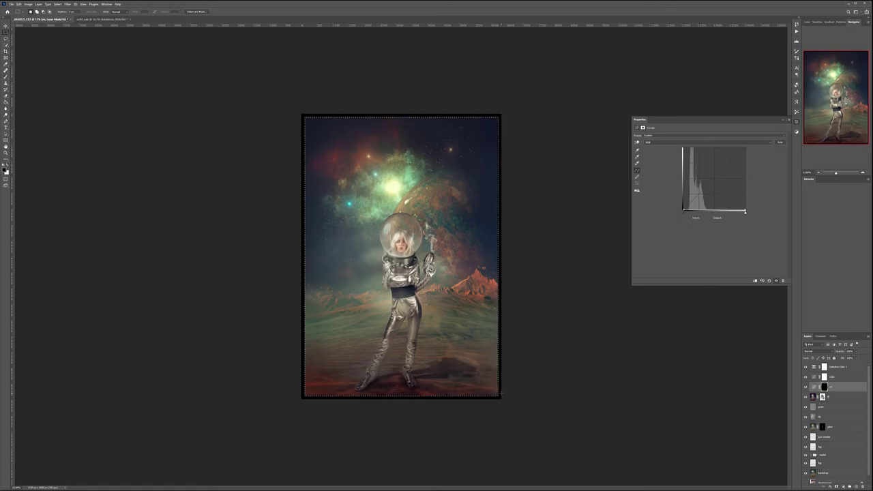
pyautogui.hotkey('ctrl', 'd')
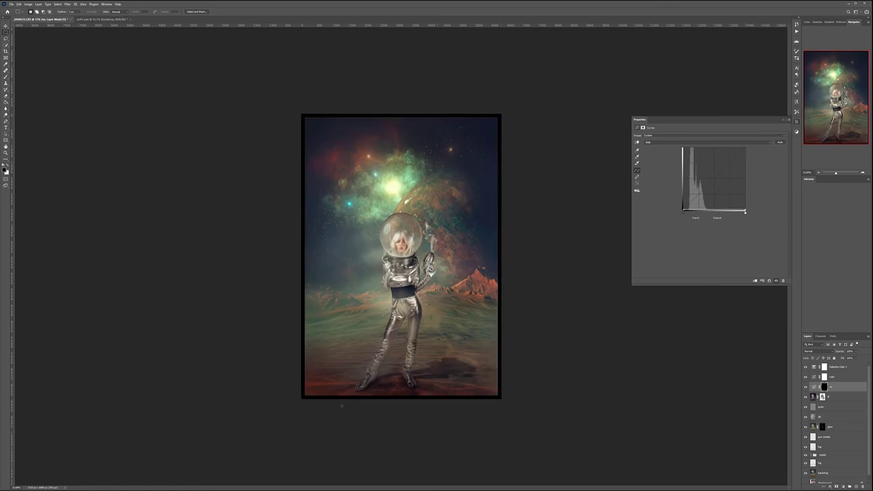
# - Feather the mask of the dark Curves border strongly so it fades into a soft vignette
pyautogui.click(643, 128)
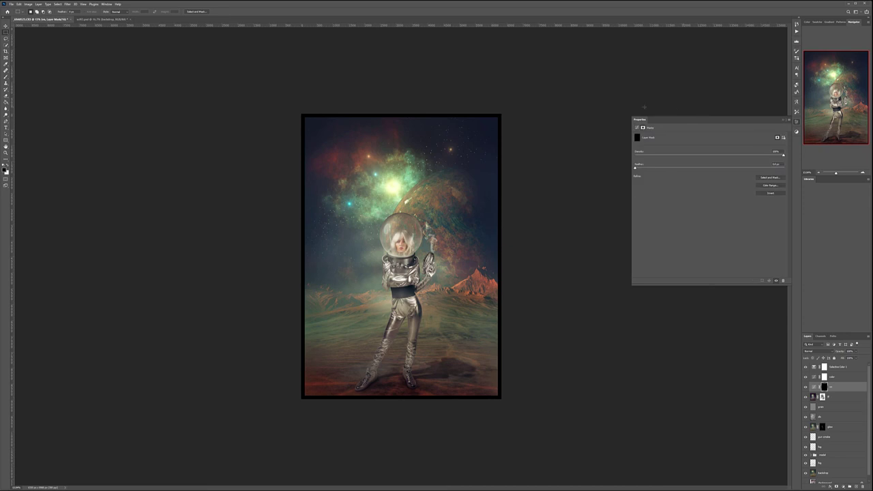
pyautogui.moveTo(736, 167); pyautogui.dragTo(762, 168)
pyautogui.hotkey('ctrl', 'z')
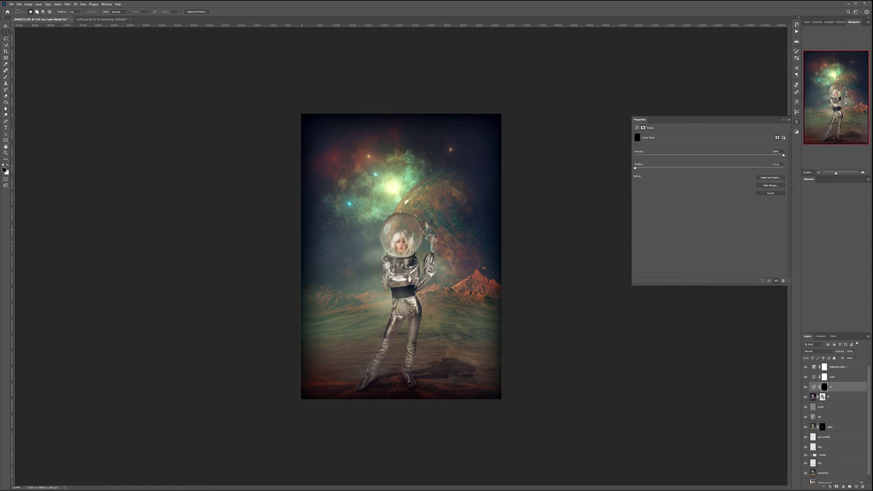
pyautogui.click(761, 168)
pyautogui.moveTo(763, 169); pyautogui.dragTo(766, 168)
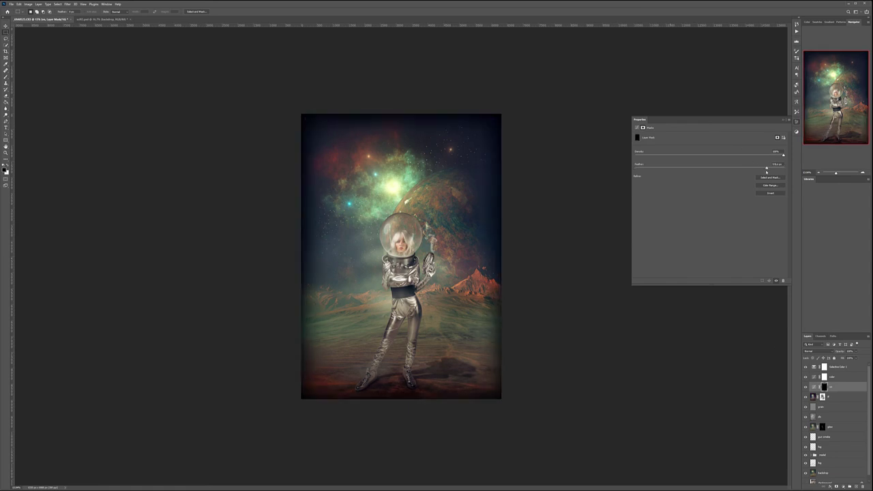
# - Set the vignette Curves layer to Soft Light and reduce its opacity
pyautogui.click(815, 351)
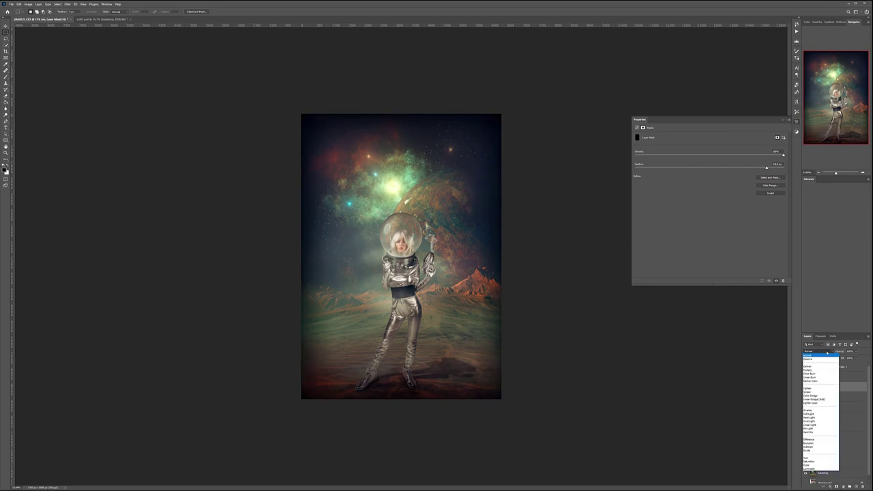
pyautogui.click(822, 412)
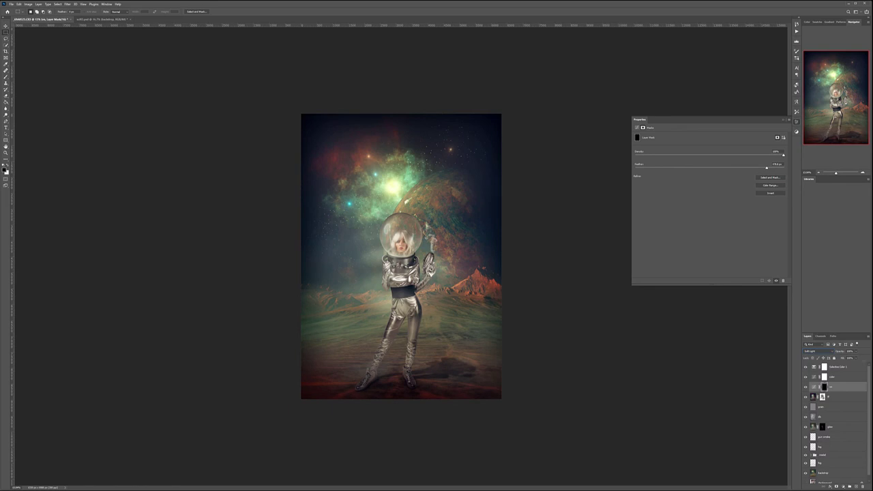
pyautogui.click(858, 351)
pyautogui.moveTo(845, 357)
pyautogui.mouseDown()
pyautogui.moveTo(836, 357)
pyautogui.moveTo(844, 358)
pyautogui.mouseUp()
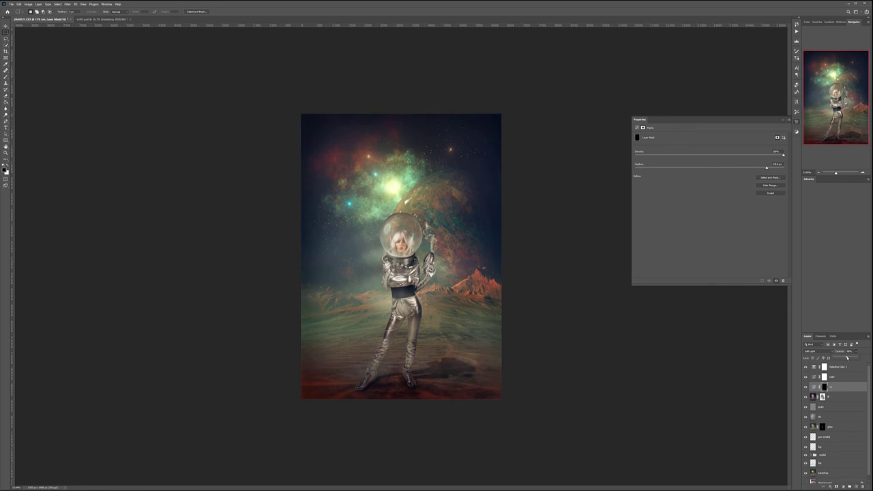
# - Add a horizontal text layer above all other layers with the artist's full name in the upper part of the sky
pyautogui.click(838, 366)
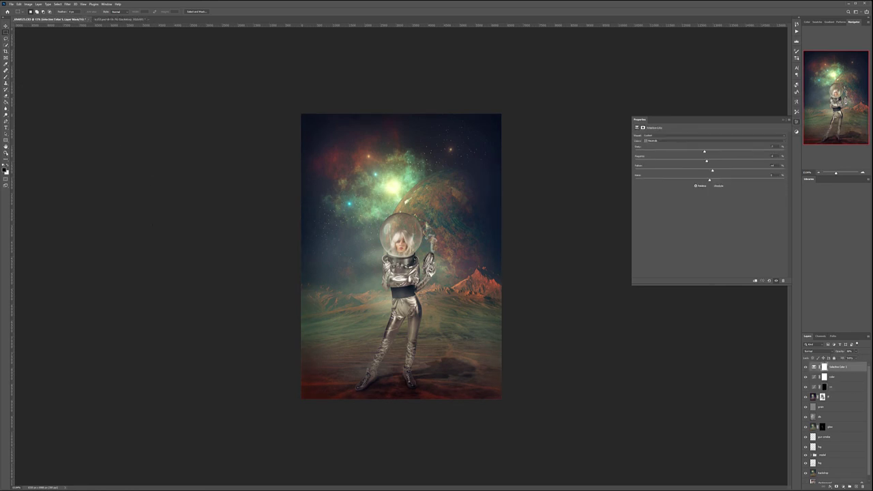
pyautogui.doubleClick(5, 152)
pyautogui.moveTo(488, 223); pyautogui.dragTo(450, 225)
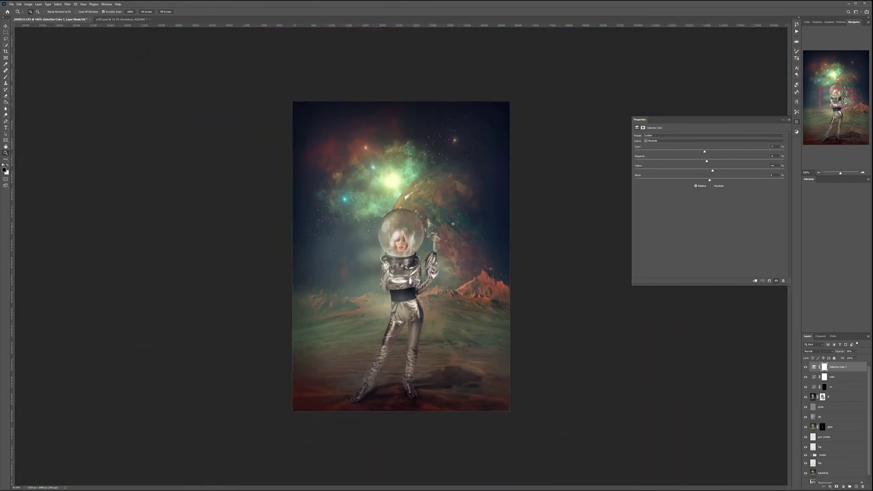
pyautogui.hotkey('ctrl', '+')
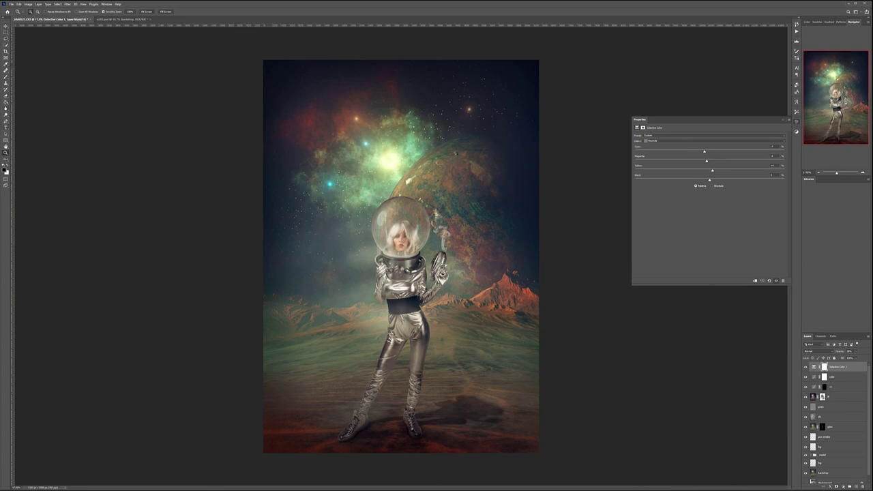
pyautogui.click(6, 127)
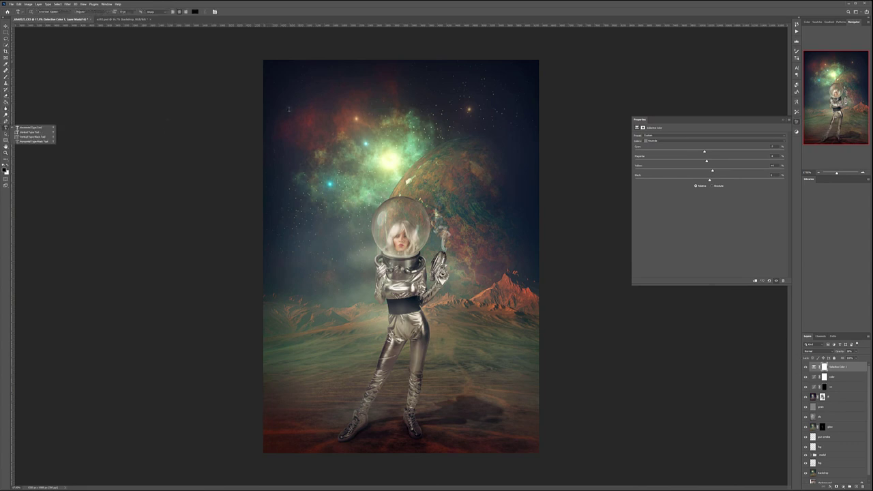
pyautogui.click(31, 128)
pyautogui.click(278, 110)
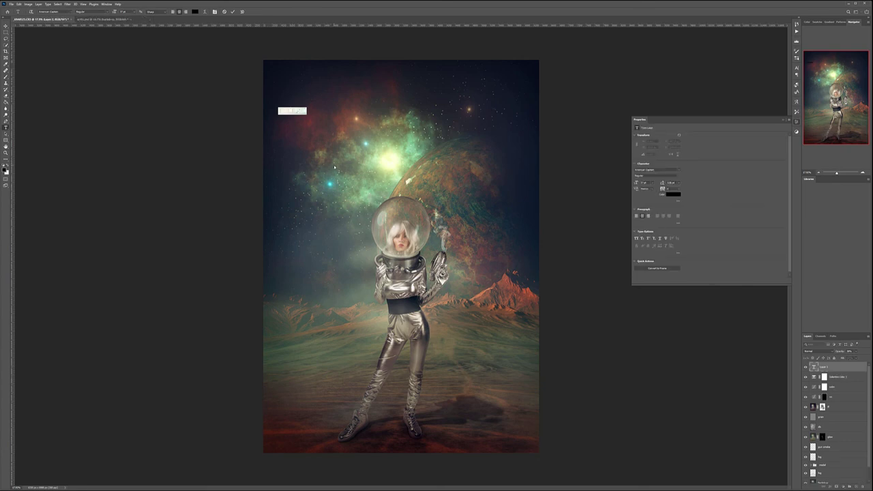
pyautogui.write('STARDUST')
pyautogui.write(' CHOPINE')
# - Change the name text's colour to white and greatly increase its font size
pyautogui.doubleClick(814, 367)
pyautogui.click(196, 12)
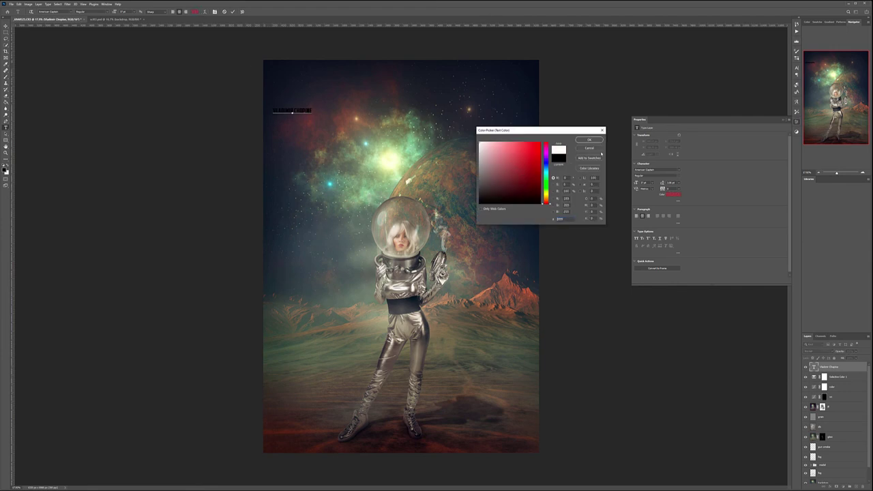
pyautogui.click(589, 140)
pyautogui.moveTo(114, 11); pyautogui.dragTo(134, 12)
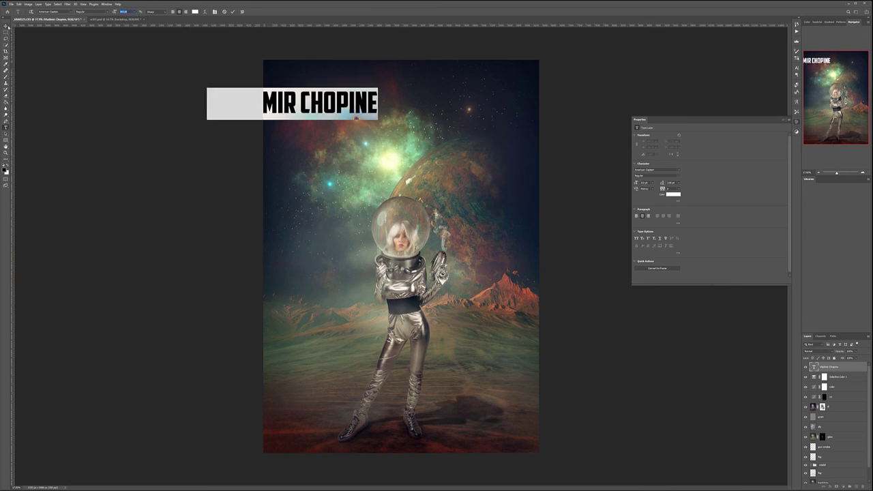
# - Move the name text so it sits centred across the upper part of the sky
pyautogui.click(5, 26)
pyautogui.moveTo(306, 105); pyautogui.dragTo(424, 106)
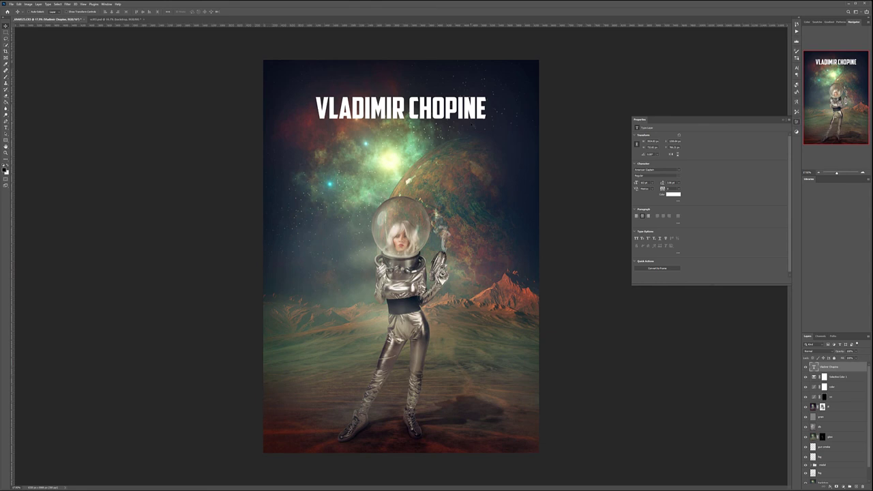
pyautogui.moveTo(441, 111)
pyautogui.mouseDown()
pyautogui.moveTo(442, 163)
pyautogui.moveTo(437, 96)
pyautogui.mouseUp()
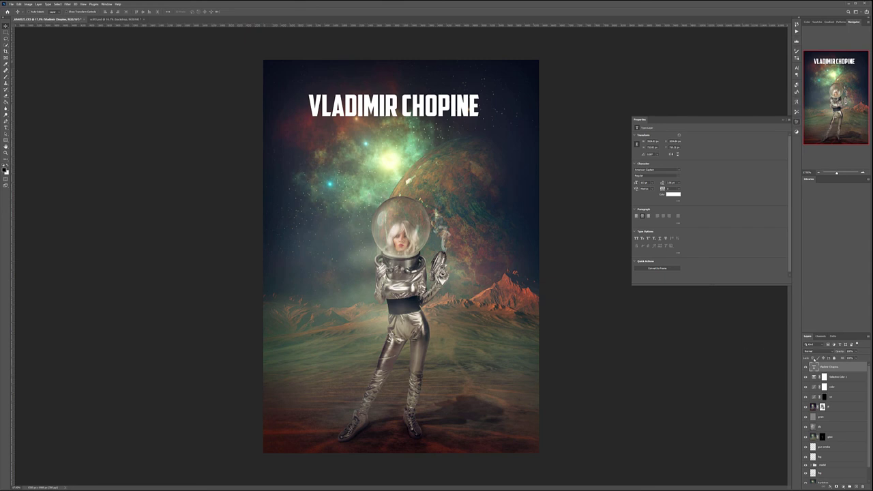
# - Warp the name text with a gently bent Arc style and enlarge its font size
pyautogui.doubleClick(814, 367)
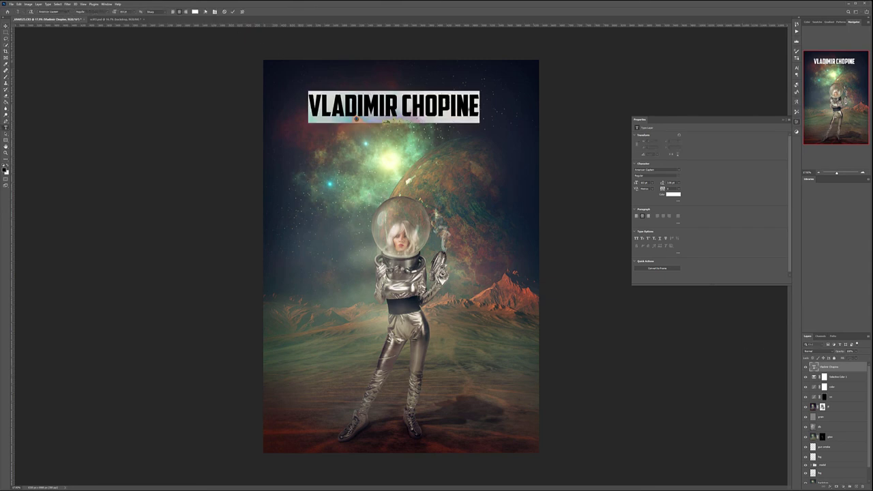
pyautogui.click(205, 13)
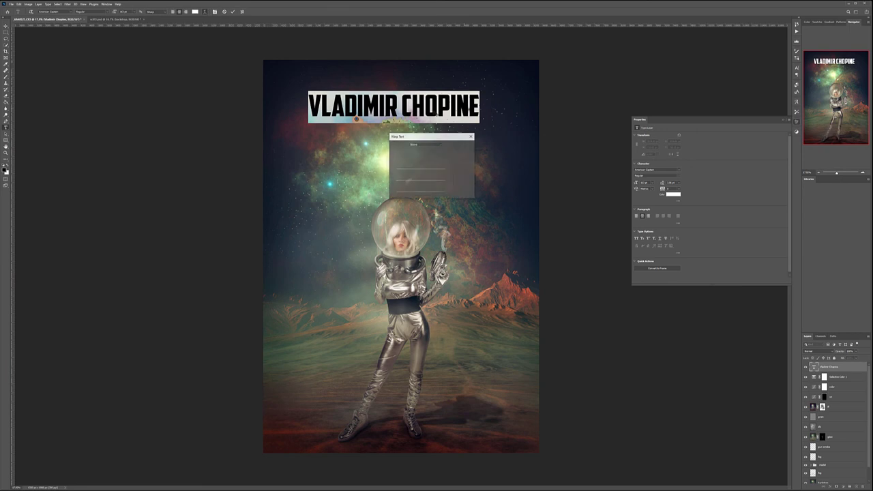
pyautogui.click(439, 144)
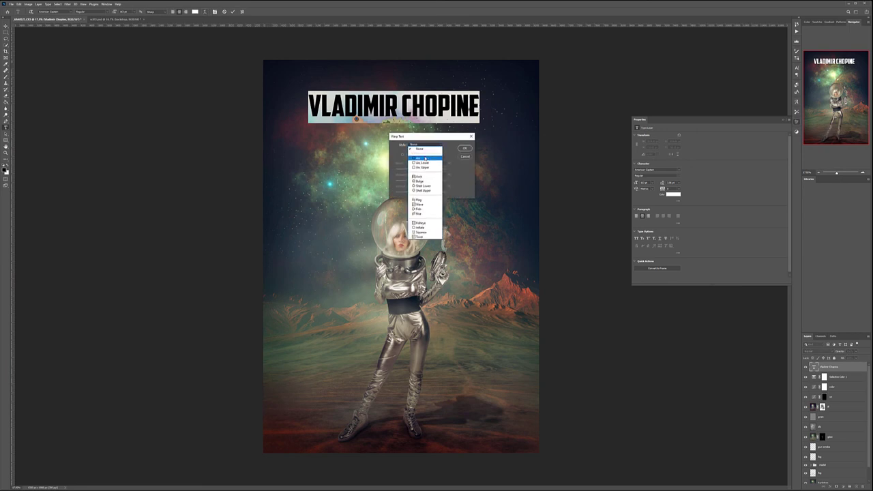
pyautogui.click(425, 158)
pyautogui.moveTo(432, 169)
pyautogui.mouseDown()
pyautogui.moveTo(414, 181)
pyautogui.moveTo(419, 194)
pyautogui.moveTo(410, 182)
pyautogui.moveTo(426, 170)
pyautogui.mouseUp()
pyautogui.press('Return')
pyautogui.press('Return')
pyautogui.moveTo(116, 12); pyautogui.dragTo(121, 13)
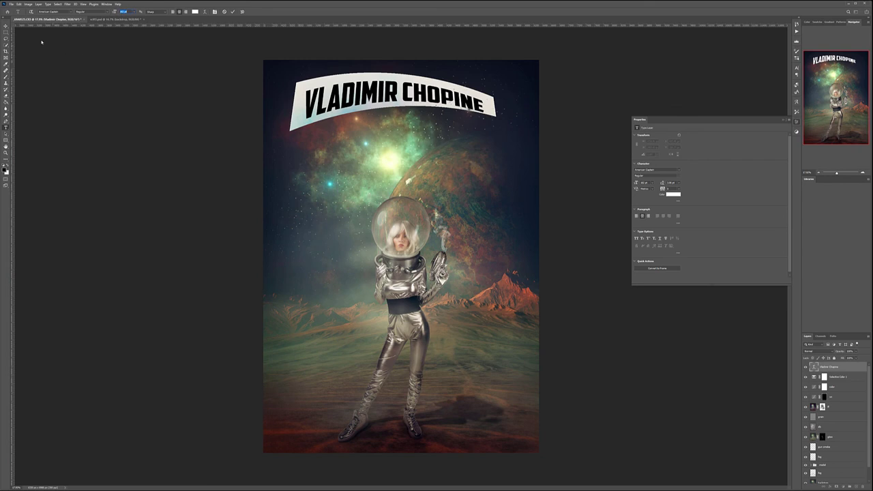
pyautogui.click(6, 26)
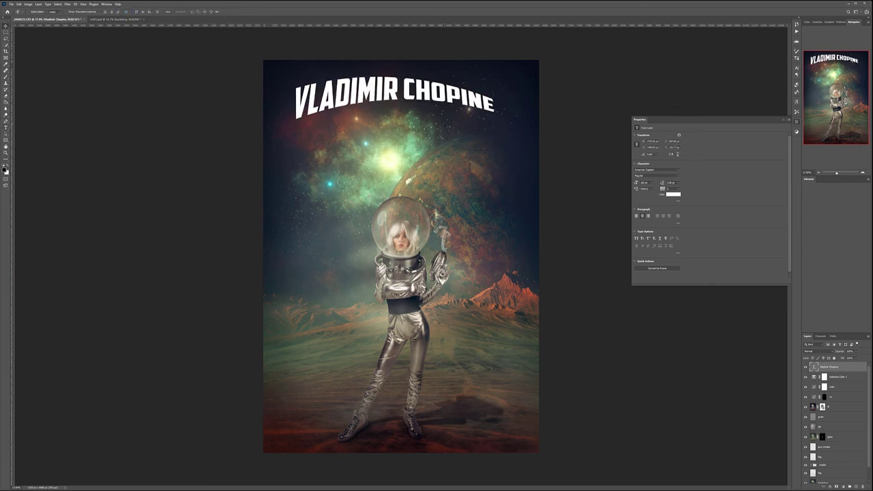
# - Rotate the name text counterclockwise so it slants upward, scale it up slightly and position it above the helmet
pyautogui.hotkey('ctrl', 't')
pyautogui.moveTo(516, 113); pyautogui.dragTo(518, 95)
pyautogui.moveTo(444, 69); pyautogui.dragTo(432, 120)
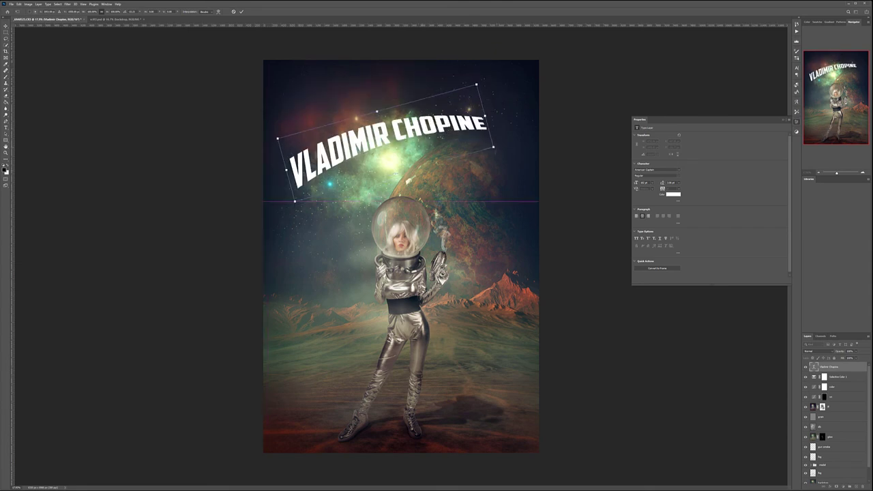
pyautogui.moveTo(493, 146); pyautogui.dragTo(511, 147)
pyautogui.press('Return')
pyautogui.moveTo(431, 119); pyautogui.dragTo(429, 114)
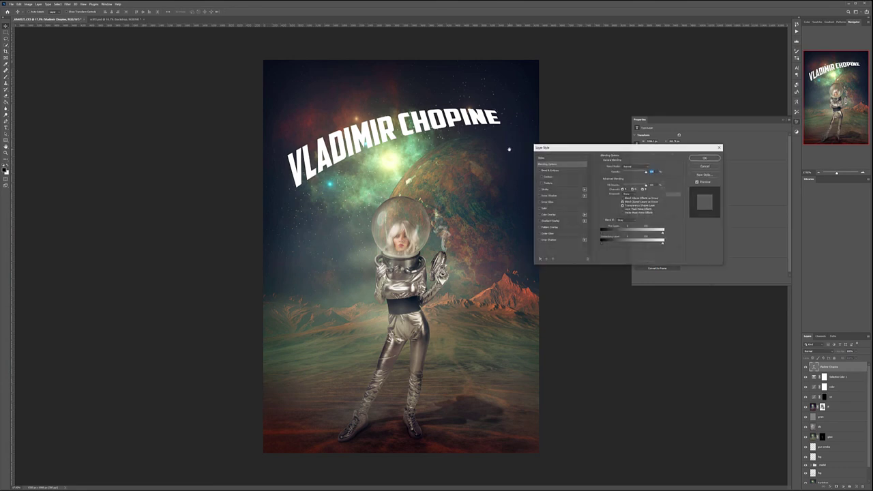
# - Add an orange Soft Light outer glow and an orange inner glow to the name text's layer style
pyautogui.moveTo(625, 146); pyautogui.dragTo(570, 110)
pyautogui.click(484, 196)
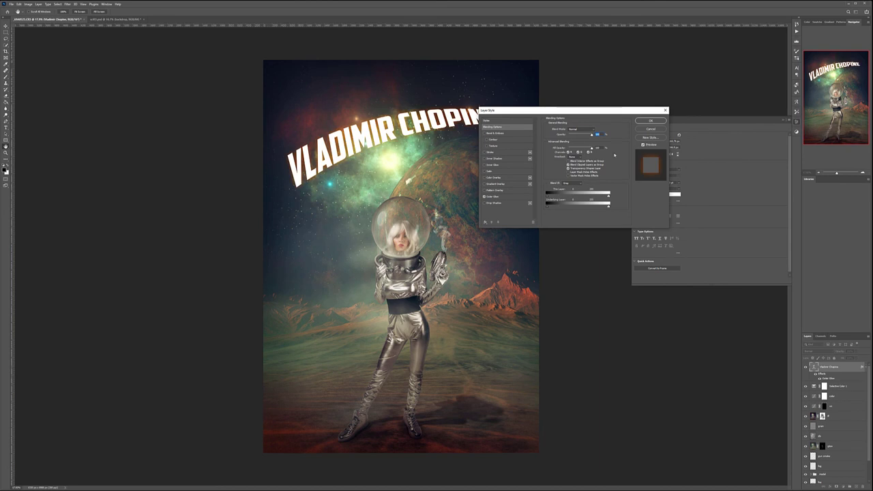
pyautogui.click(514, 196)
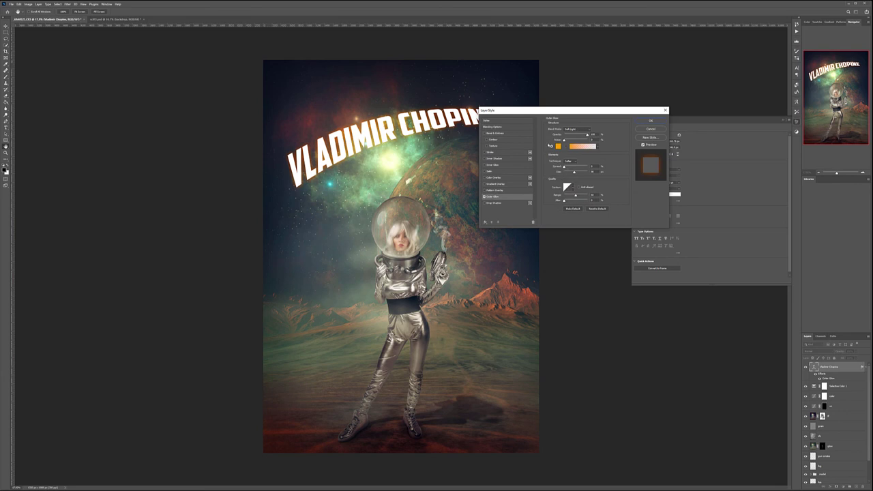
pyautogui.click(503, 165)
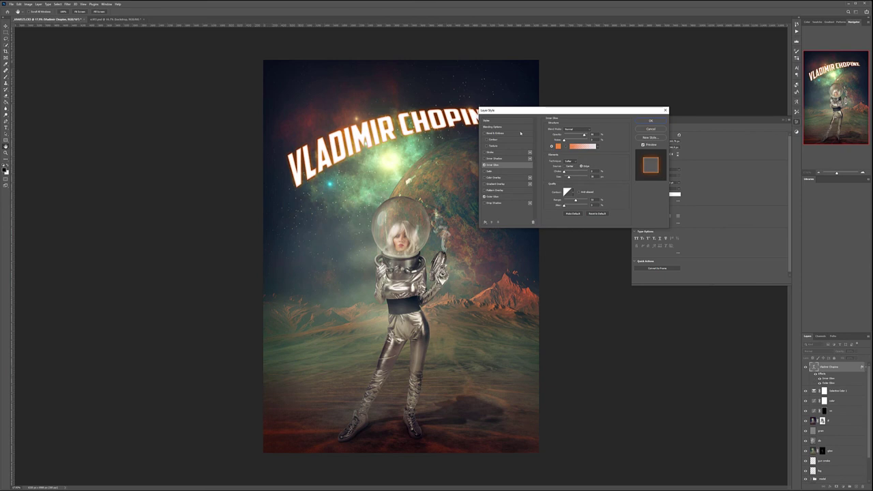
# - Add a thin stroke in dark red 351518 to the name text and fine-tune its size
pyautogui.click(492, 152)
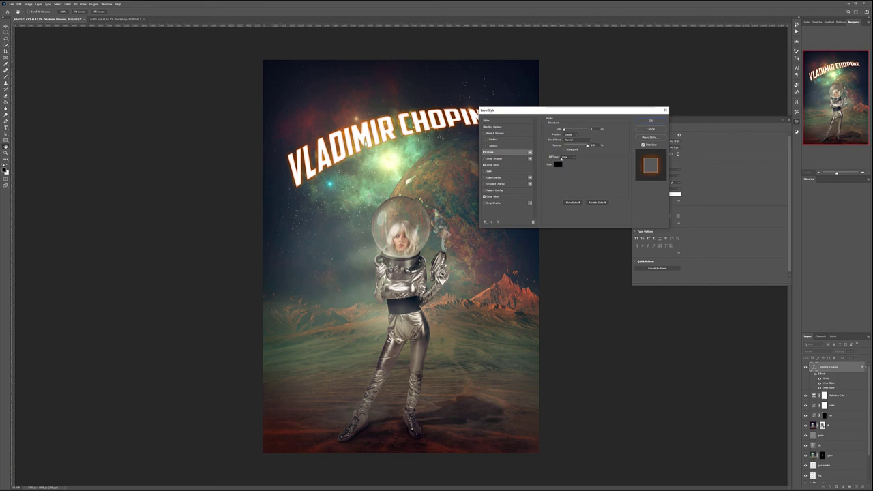
pyautogui.click(557, 165)
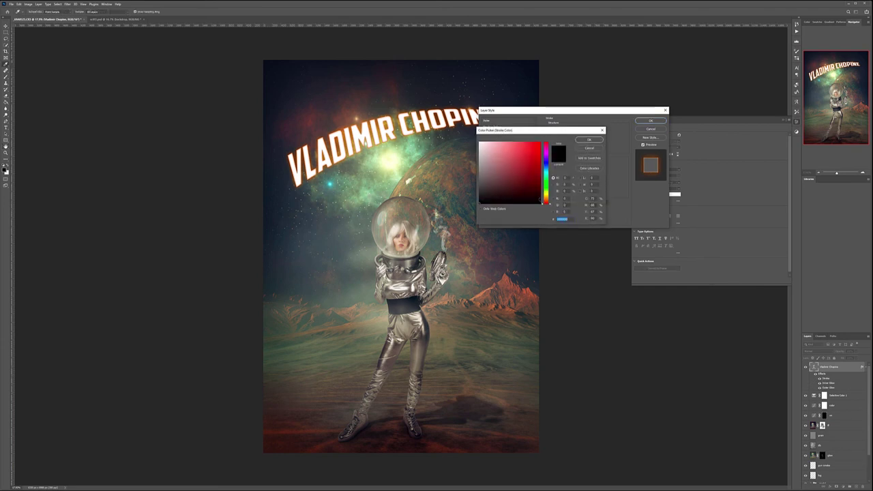
pyautogui.write('351518')
pyautogui.click(587, 139)
pyautogui.moveTo(563, 129)
pyautogui.mouseDown()
pyautogui.moveTo(596, 129)
pyautogui.moveTo(564, 130)
pyautogui.mouseUp()
pyautogui.press('Down')
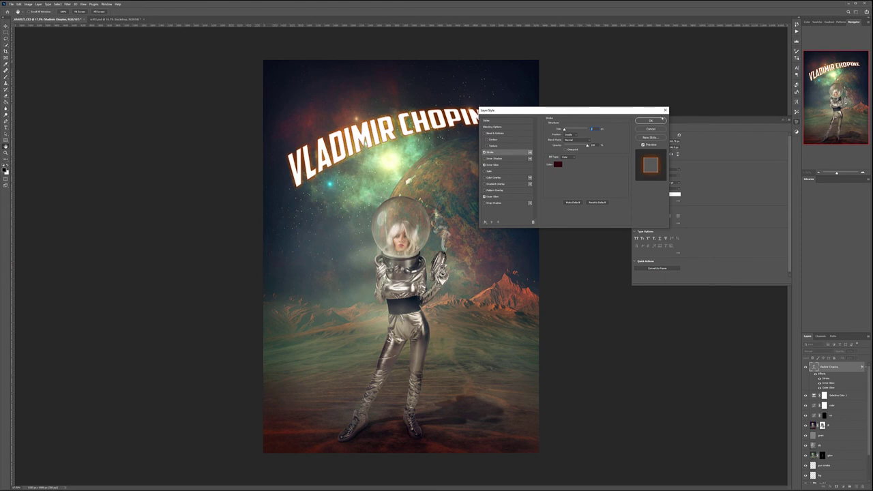
# - Add a gradient overlay to the name text, sampling pale green for the start stop and pale yellow for the end stop from the nebula
pyautogui.click(502, 184)
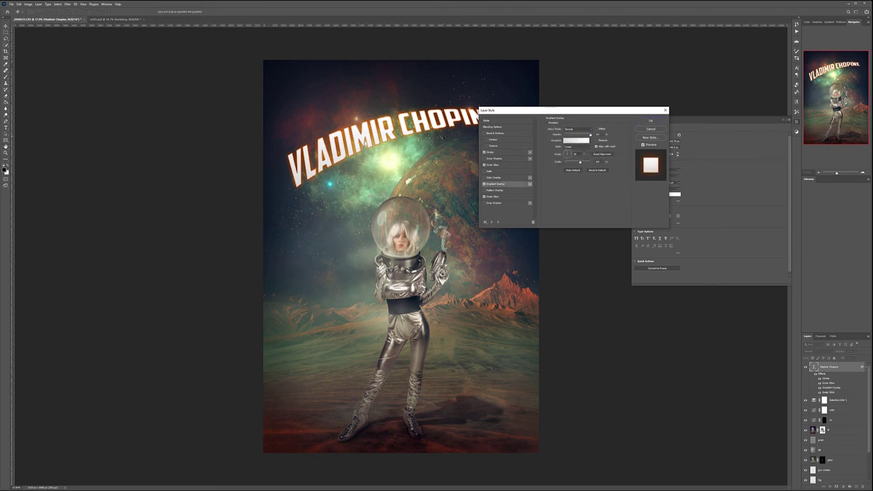
pyautogui.click(576, 140)
pyautogui.click(496, 182)
pyautogui.click(516, 203)
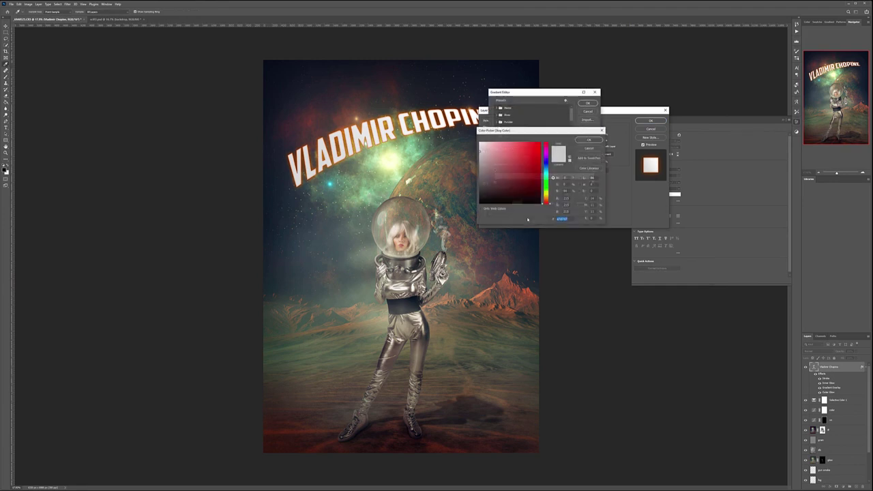
pyautogui.click(313, 120)
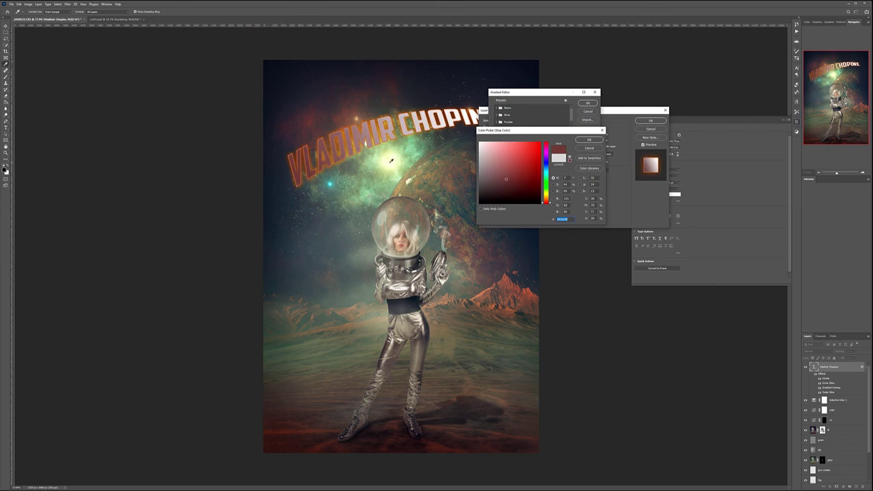
pyautogui.click(388, 163)
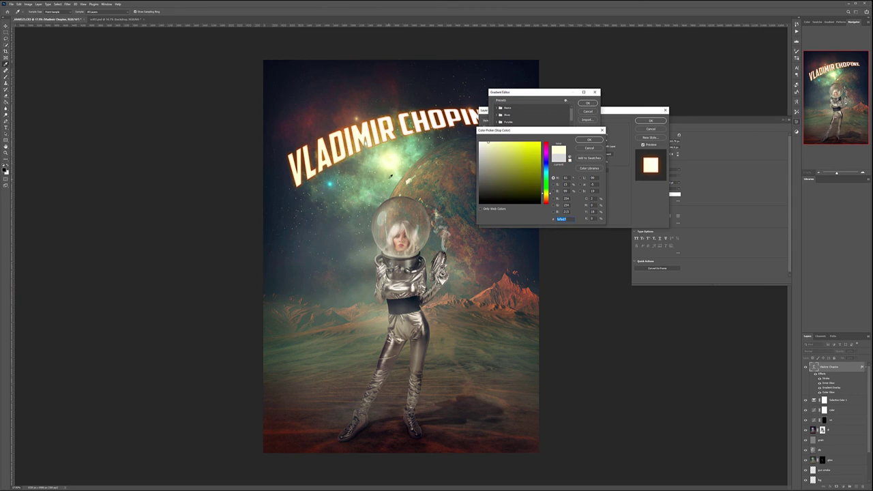
pyautogui.click(377, 160)
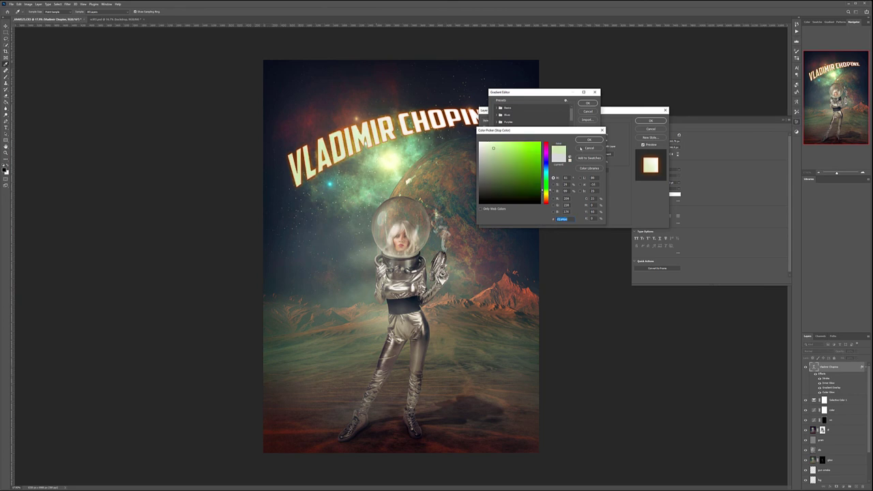
pyautogui.click(589, 140)
pyautogui.click(594, 182)
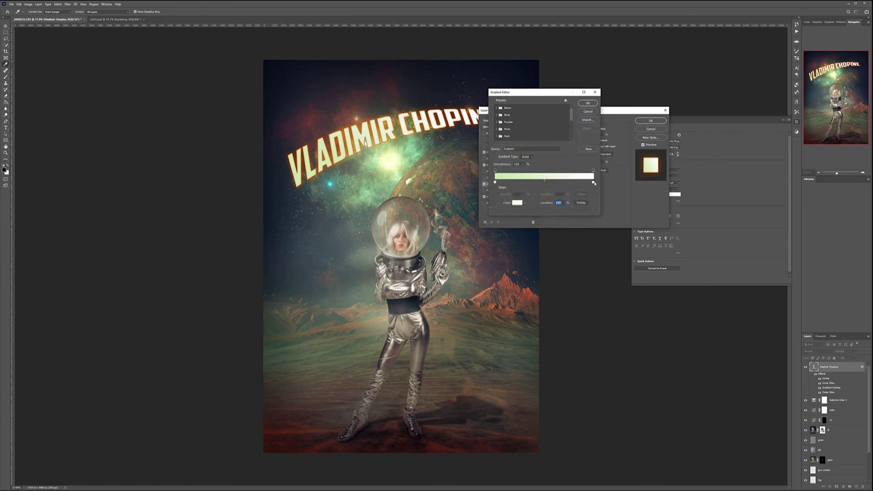
pyautogui.click(393, 160)
# - Shift the gradient's start stop to a pale orange-beige hue
pyautogui.click(496, 182)
pyautogui.click(517, 202)
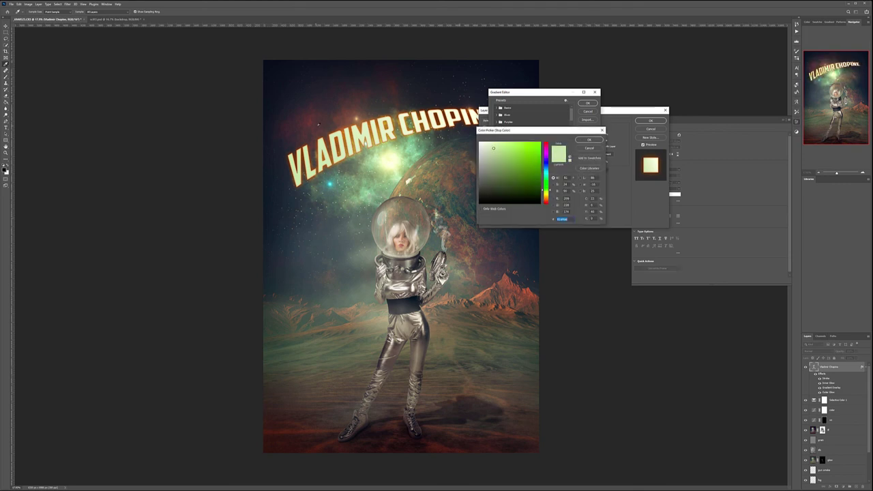
pyautogui.moveTo(547, 194); pyautogui.dragTo(547, 198)
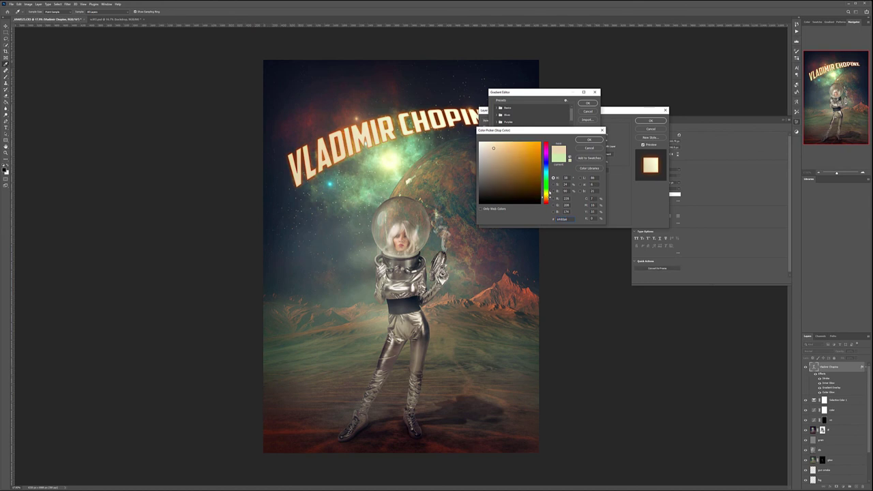
pyautogui.click(589, 139)
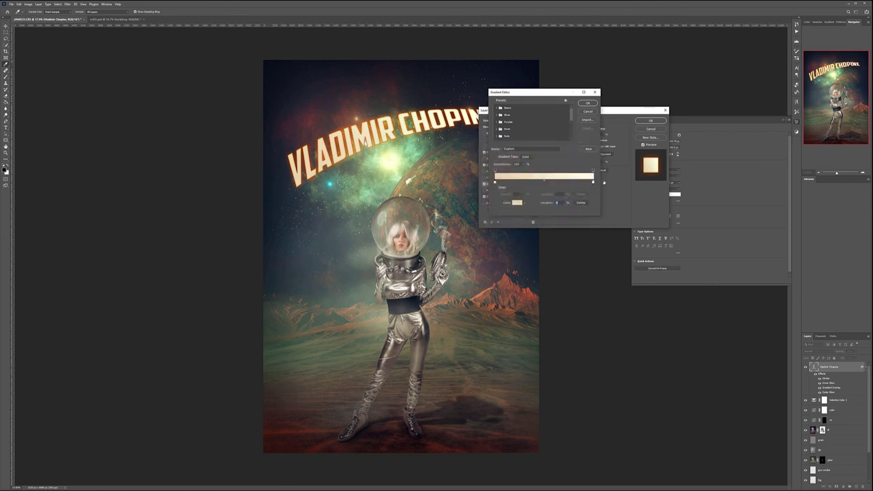
# - Lighten the gradient's end stop to a near-white yellow and apply the gradient and layer style
pyautogui.click(593, 183)
pyautogui.click(517, 202)
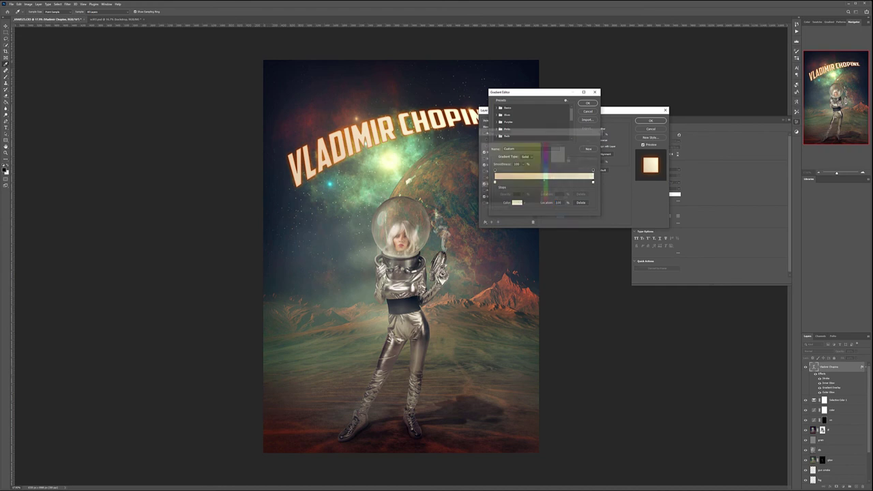
pyautogui.click(546, 194)
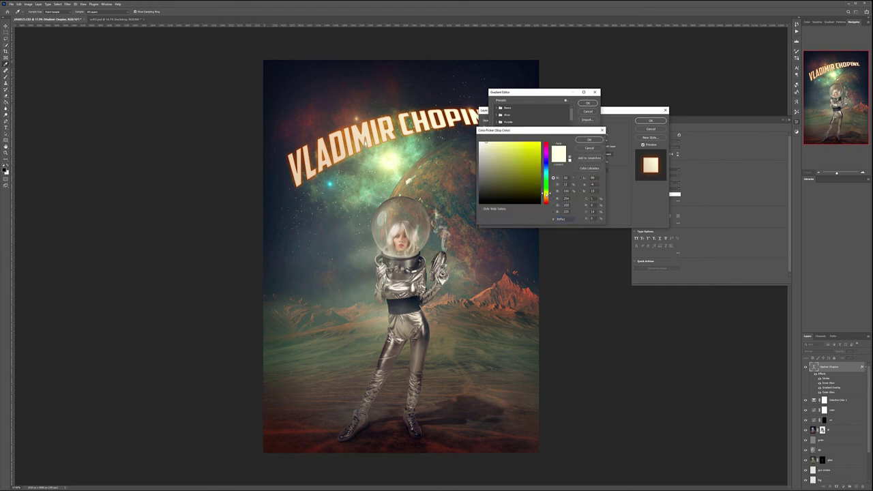
pyautogui.click(483, 142)
pyautogui.click(596, 141)
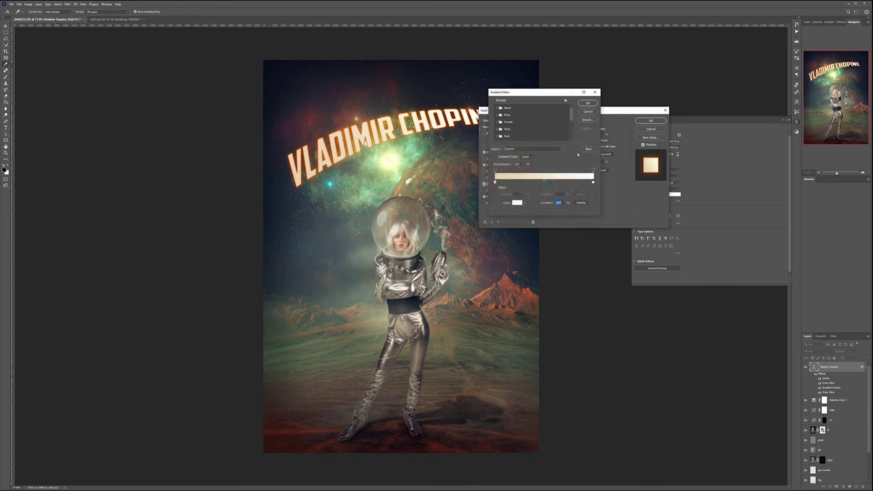
pyautogui.click(588, 103)
pyautogui.click(651, 120)
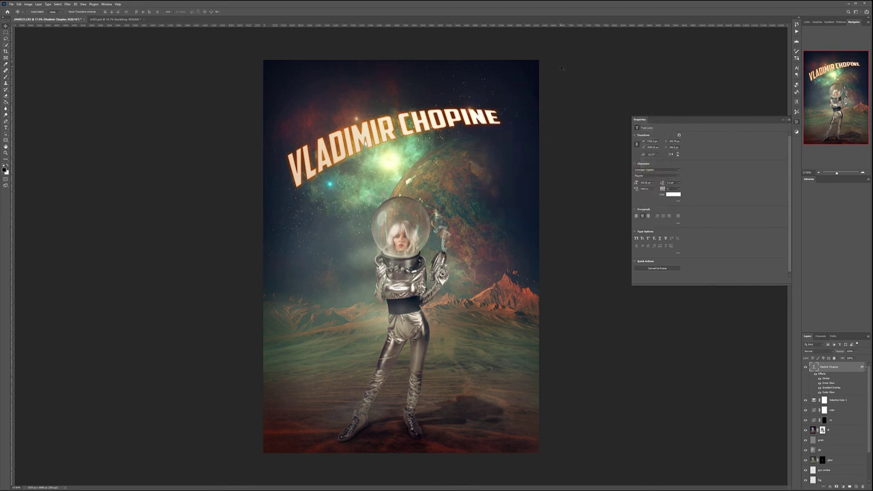
# - Move the name text higher in the sky and set its warp style to None
pyautogui.moveTo(386, 127); pyautogui.dragTo(417, 95)
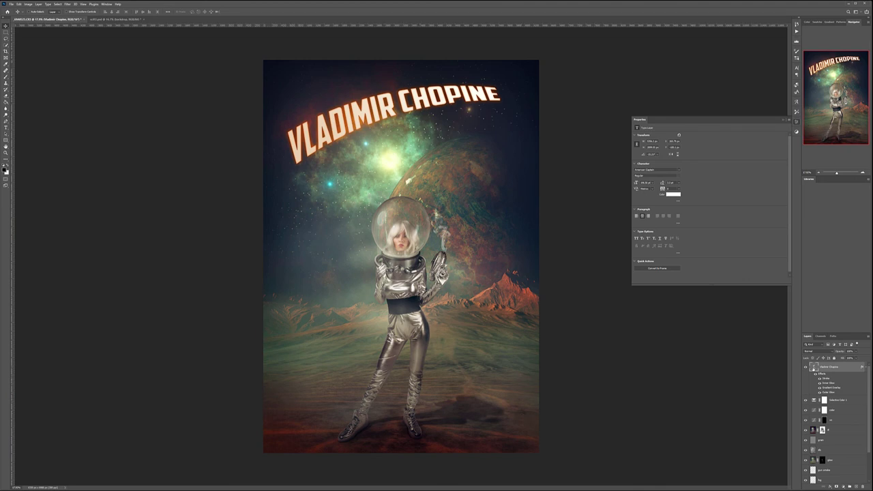
pyautogui.doubleClick(489, 115)
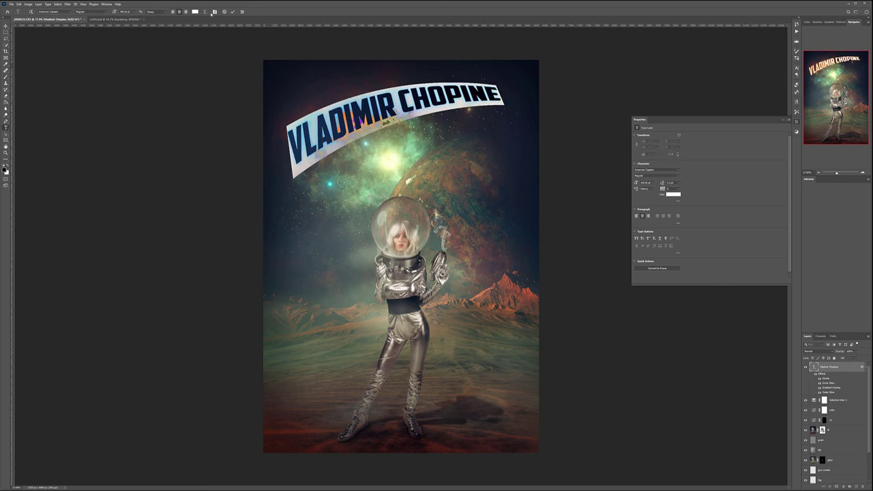
pyautogui.click(204, 12)
pyautogui.click(437, 145)
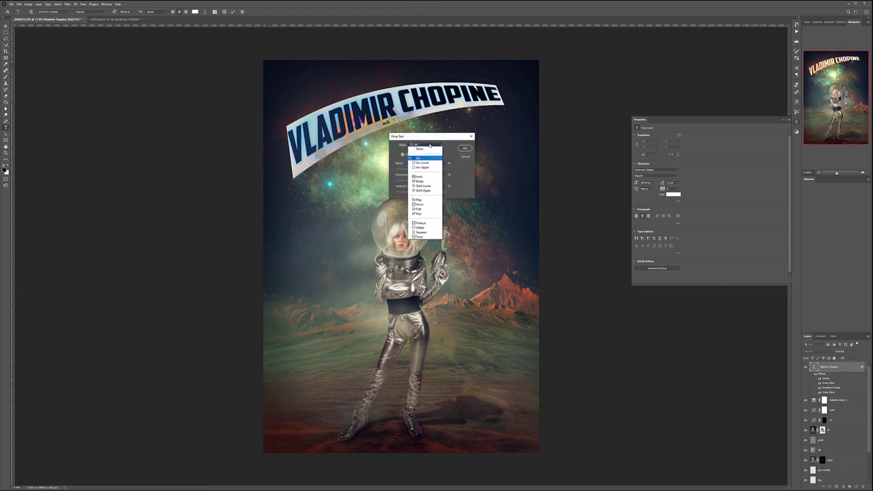
pyautogui.click(417, 148)
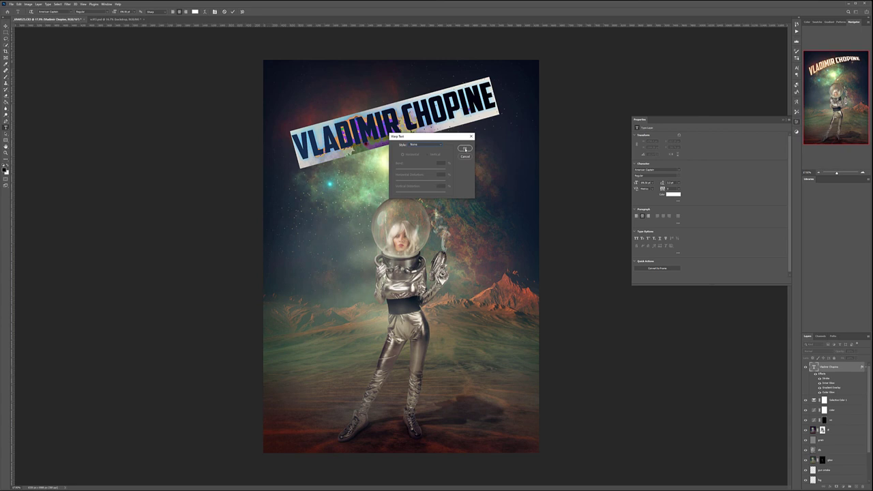
pyautogui.click(464, 149)
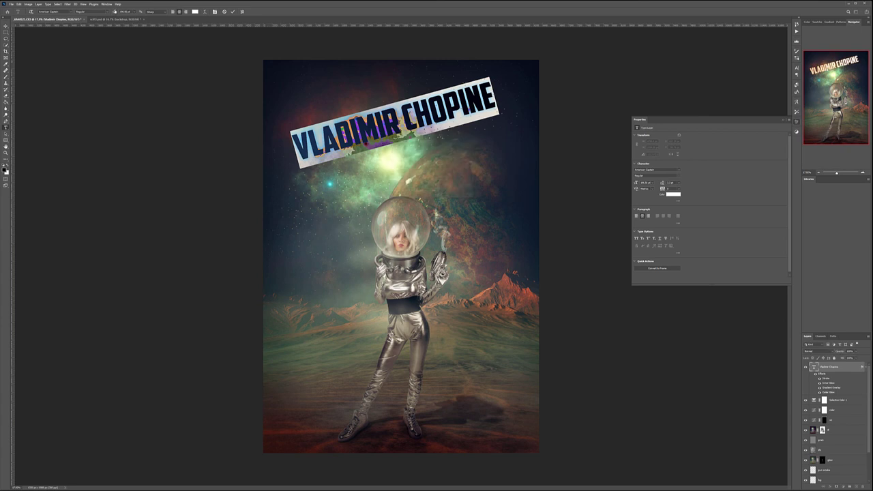
# - Greatly reduce the name text's font size to make it a small slanted caption
pyautogui.moveTo(115, 12); pyautogui.dragTo(82, 7)
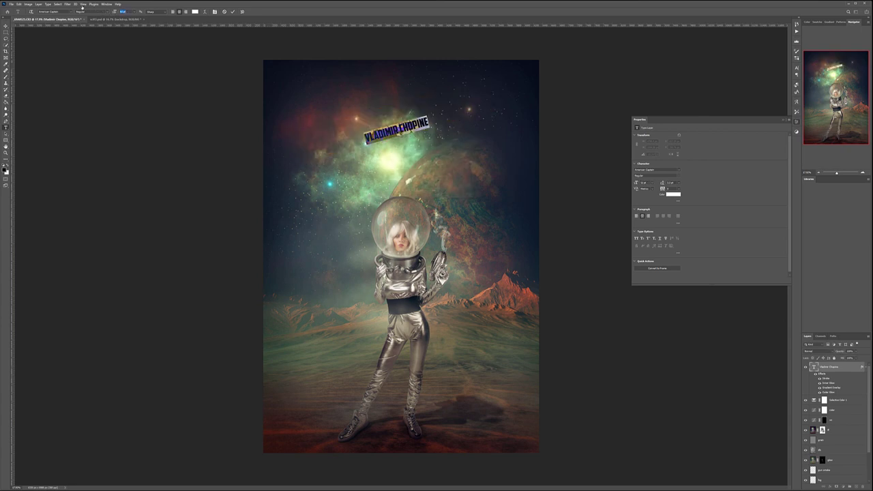
pyautogui.click(6, 26)
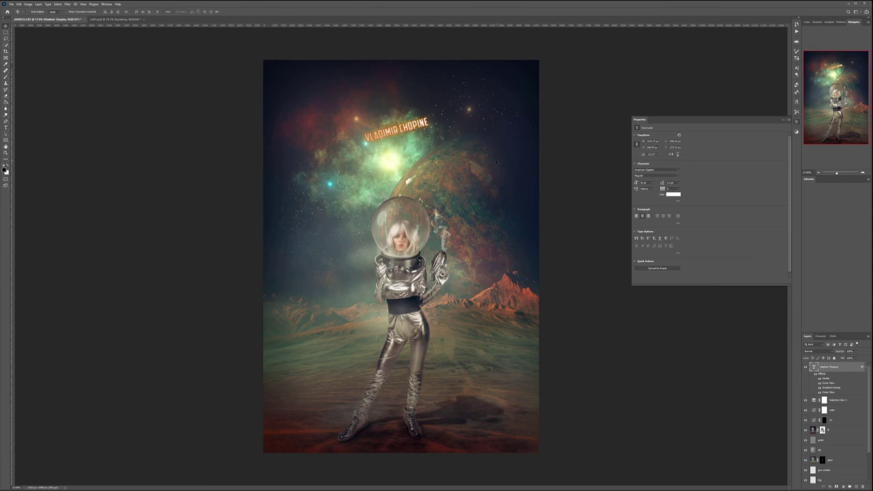
# - Rotate the small name text clockwise until it sits horizontally in the sky
pyautogui.hotkey('ctrl', 't')
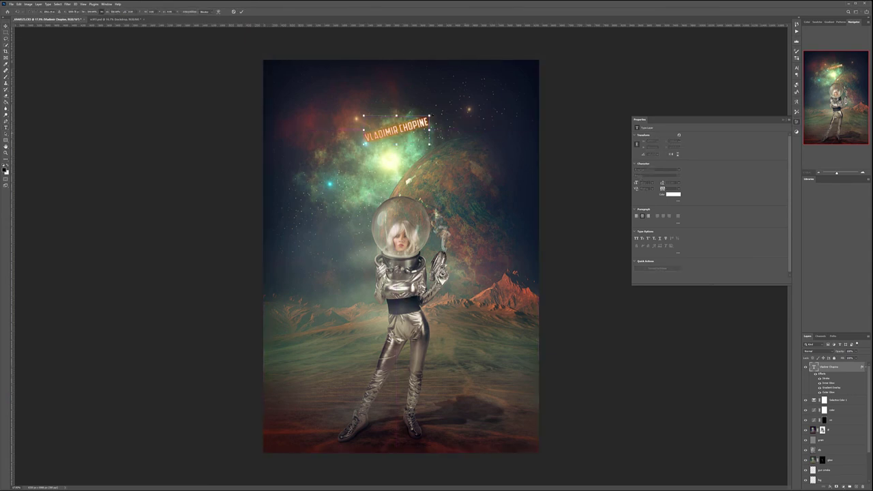
pyautogui.moveTo(445, 108); pyautogui.dragTo(446, 114)
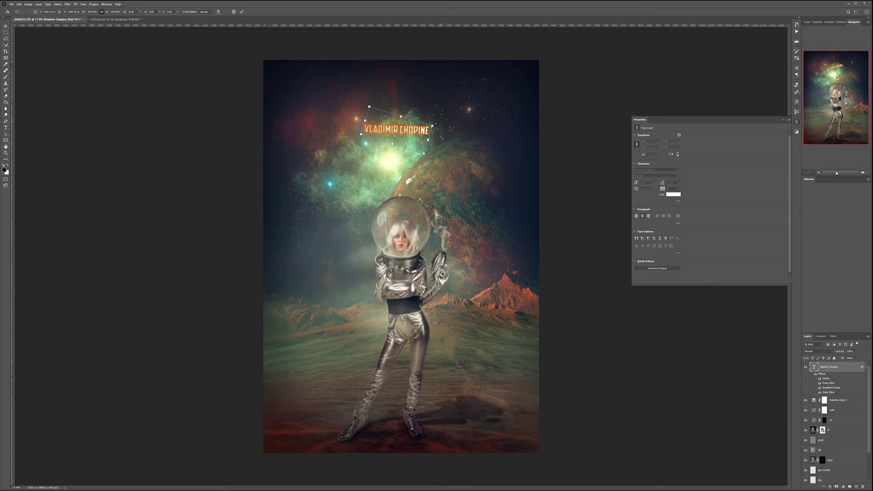
pyautogui.press('Escape')
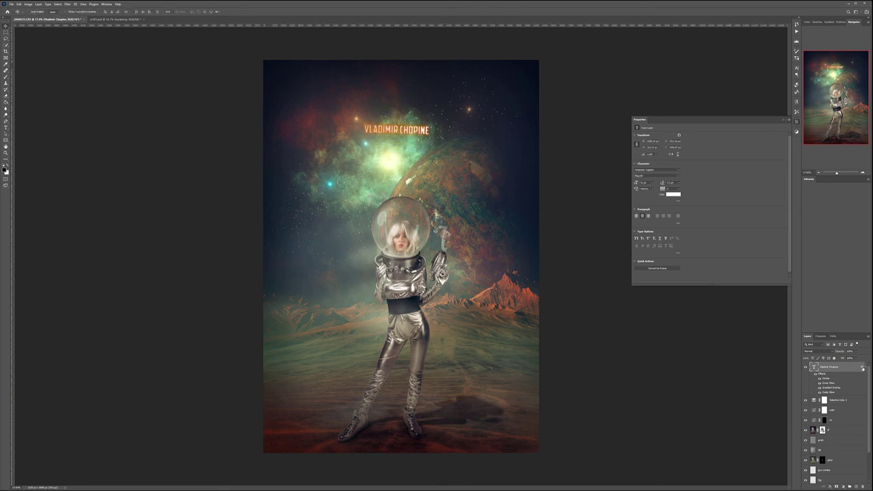
# - Turn off the name text's Stroke, Inner Glow, Gradient Overlay and Outer Glow effects, leaving it plain white
pyautogui.doubleClick(863, 369)
pyautogui.click(484, 152)
pyautogui.click(484, 164)
pyautogui.click(484, 183)
pyautogui.click(484, 197)
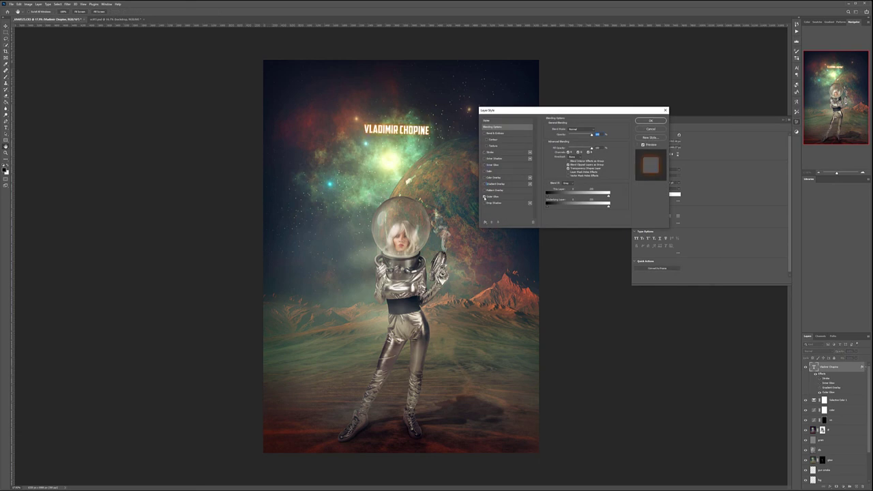
pyautogui.click(659, 121)
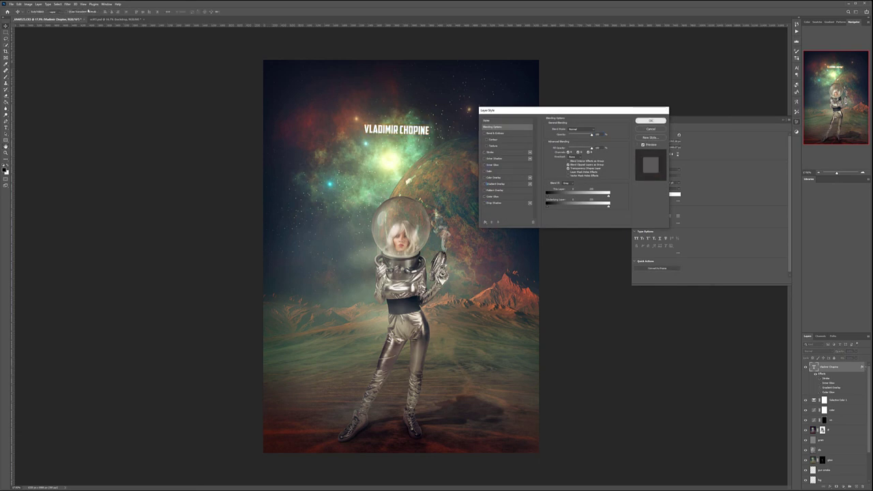
# - Turn the name text into a smaller, very faint watermark placed in the lower-right corner of the image
pyautogui.moveTo(402, 130); pyautogui.dragTo(506, 430)
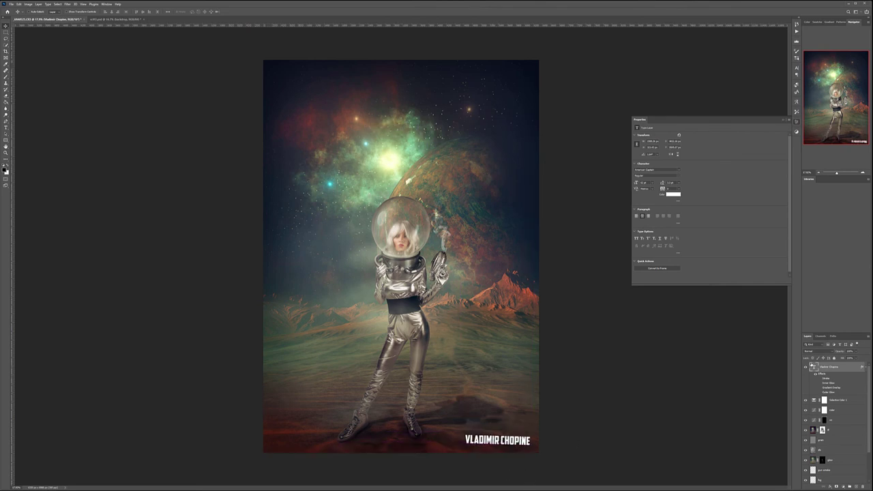
pyautogui.doubleClick(812, 366)
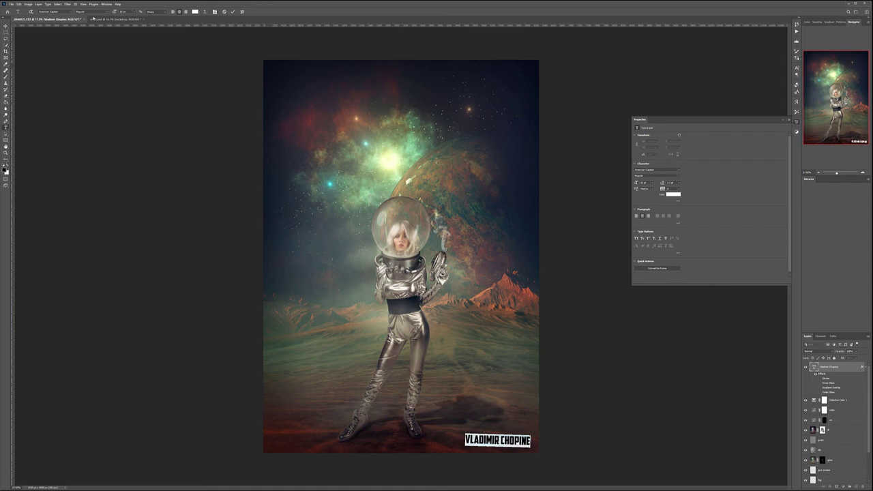
pyautogui.moveTo(115, 12); pyautogui.dragTo(106, 12)
pyautogui.click(5, 25)
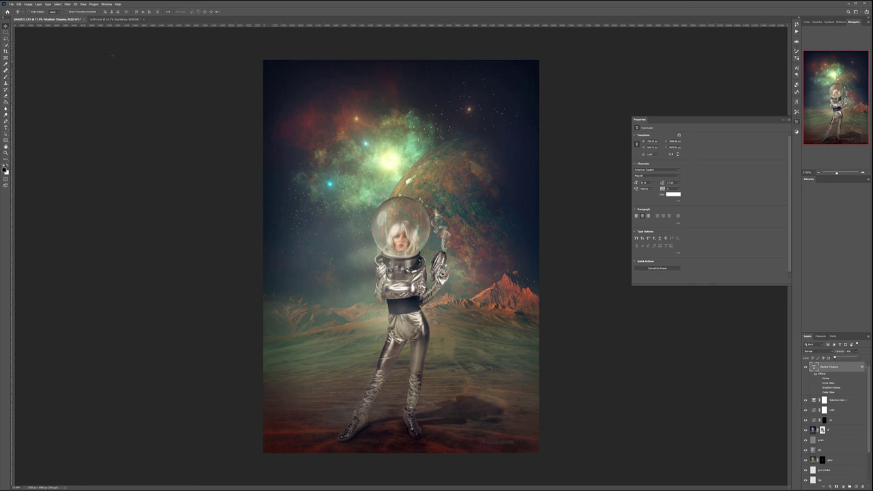
pyautogui.moveTo(499, 442); pyautogui.dragTo(516, 445)
# - Switch to Bridge, enlarge the preview of the original space-suit studio photo to review it, and return to the composite
pyautogui.scroll(-3, 834, 393)
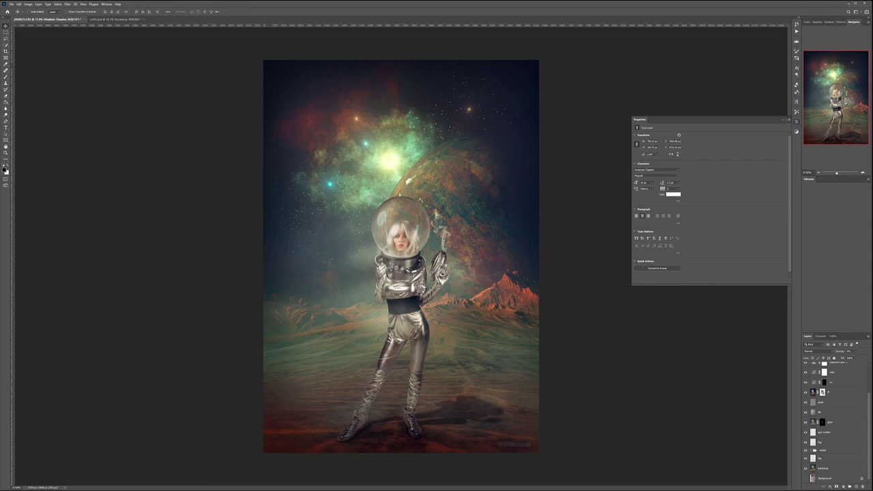
pyautogui.hotkey('alt', 'Tab')
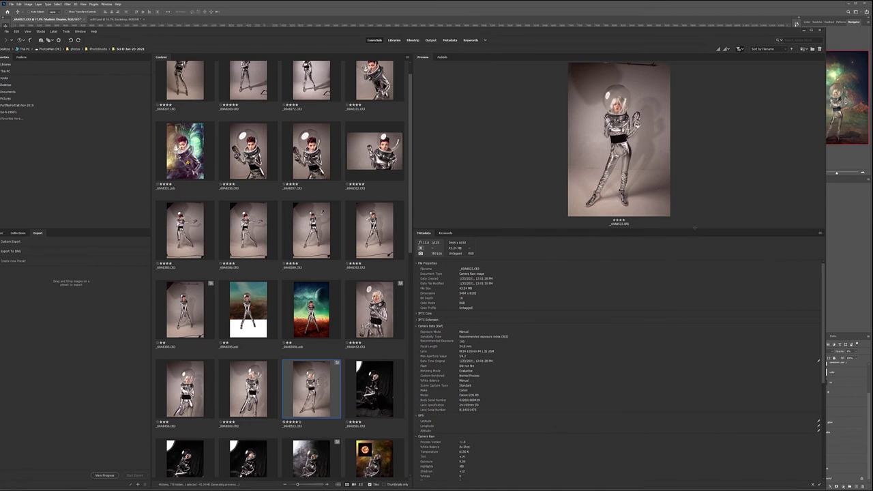
pyautogui.moveTo(702, 229); pyautogui.dragTo(707, 409)
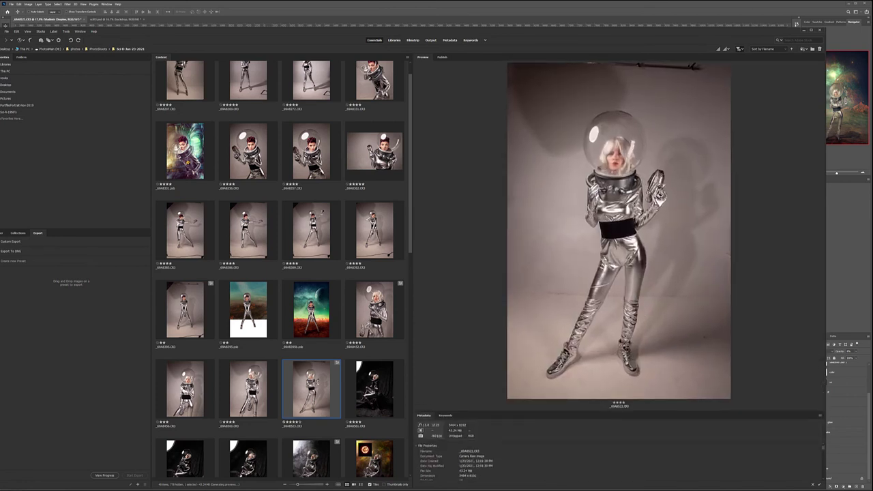
pyautogui.click(784, 7)
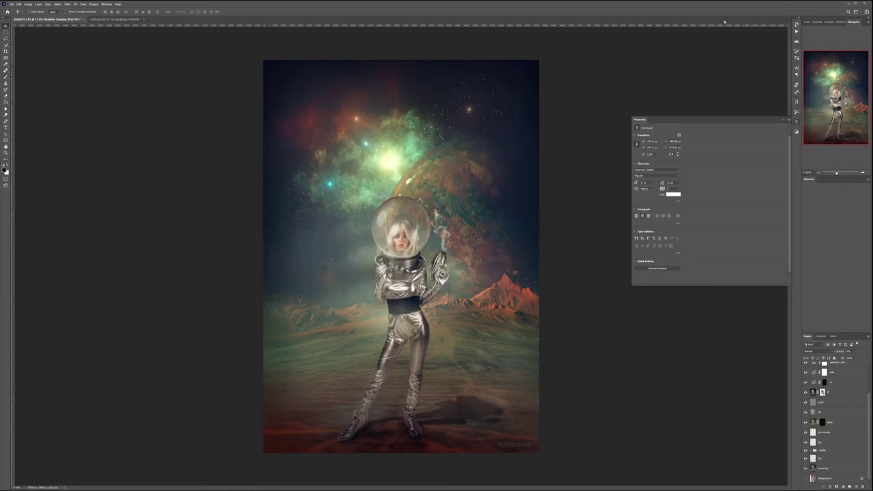
# - Show only the backdrop layer to examine the landscape on its own, and restore the visibility of all layers
pyautogui.scroll(2, 840, 391)
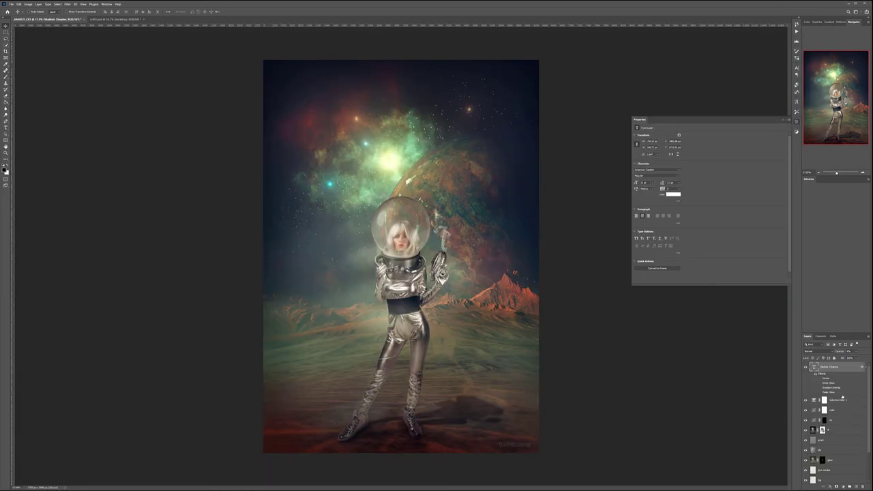
pyautogui.scroll(-2, 829, 447)
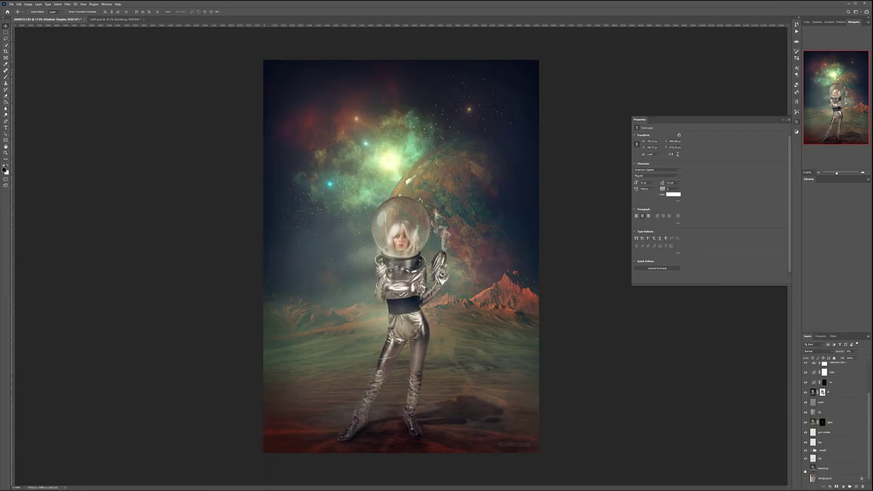
pyautogui.keyDown('alt'); pyautogui.click(805, 468); pyautogui.keyUp('alt')
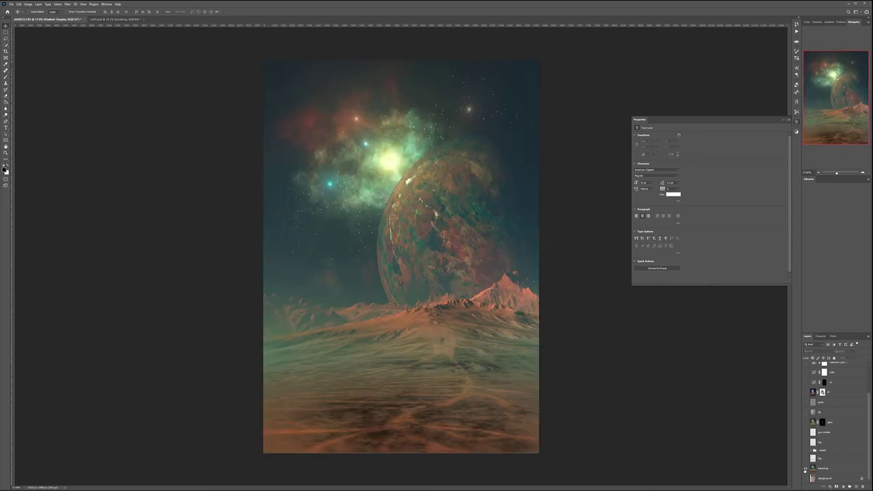
pyautogui.keyDown('alt'); pyautogui.click(806, 468); pyautogui.keyUp('alt')
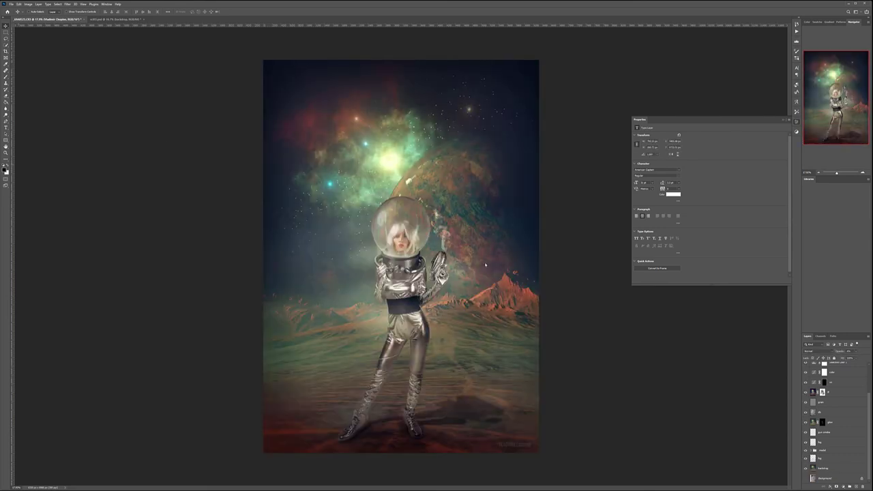